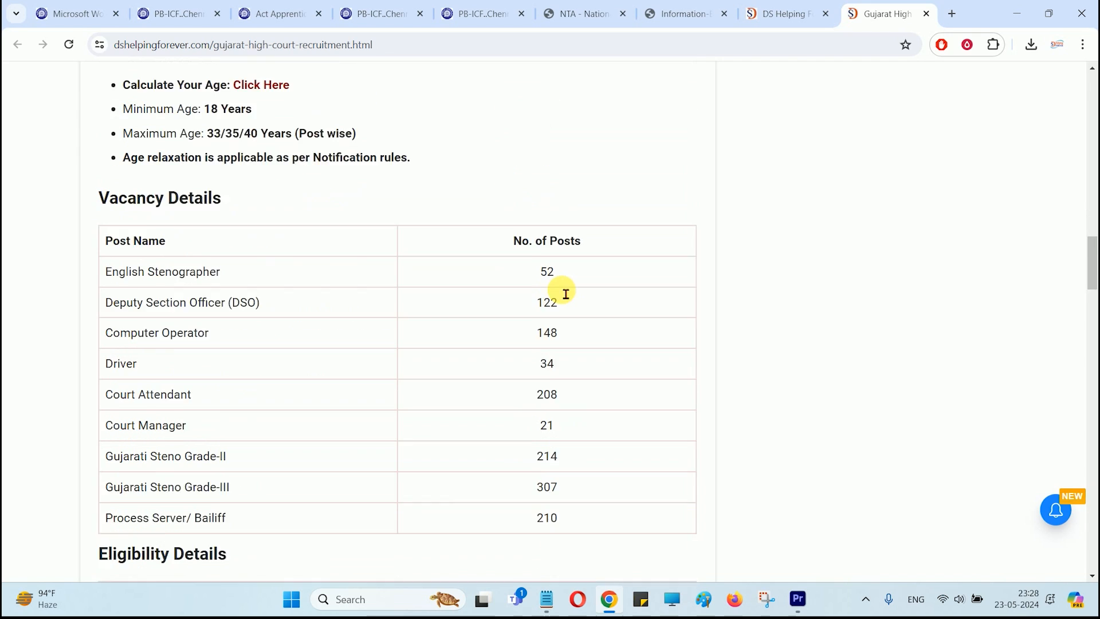
Step: Highlight the English Stenographer, Deputy Section Officer, Computer Operator, Driver and Court Attendant vacancy rows
drag(106, 236, 202, 237)
drag(122, 269, 236, 277)
click(248, 276)
drag(132, 310, 206, 311)
drag(122, 332, 156, 332)
drag(121, 368, 232, 361)
click(186, 370)
scroll(191, 373, down, 1)
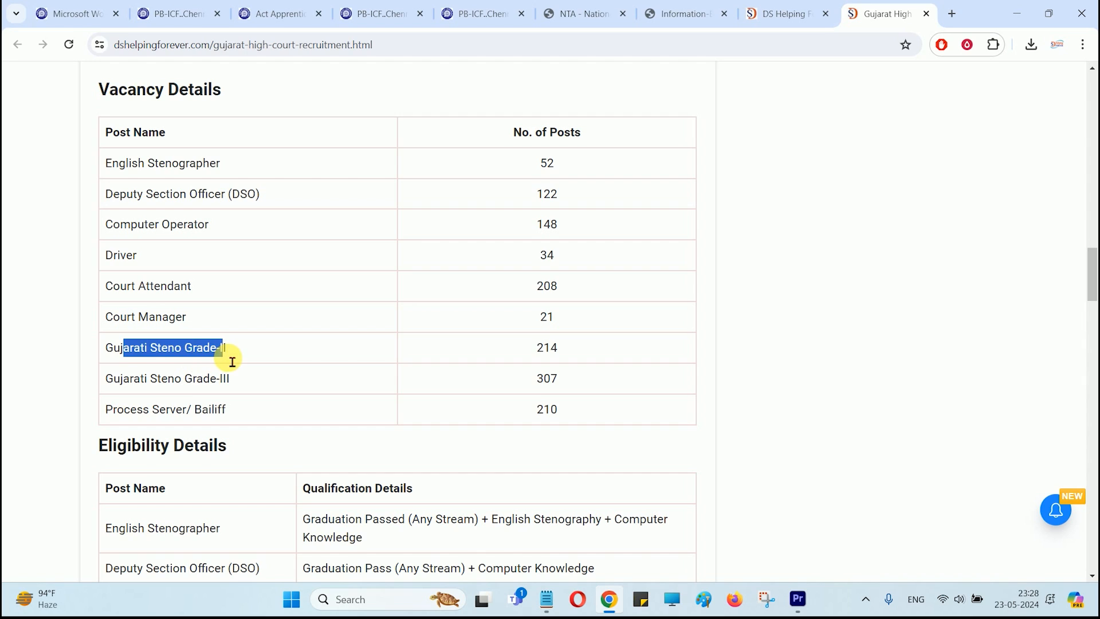
Step: Highlight the Gujarati Steno Grade-III and Process Server rows, then switch to the recruitment login tab
drag(135, 390, 227, 390)
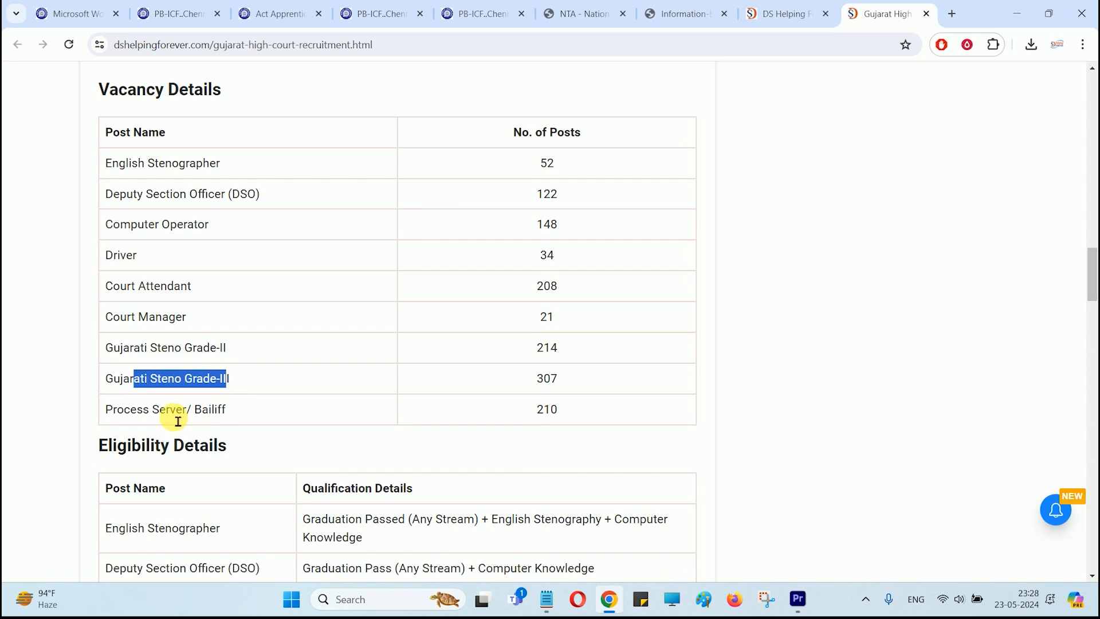
drag(124, 417, 185, 419)
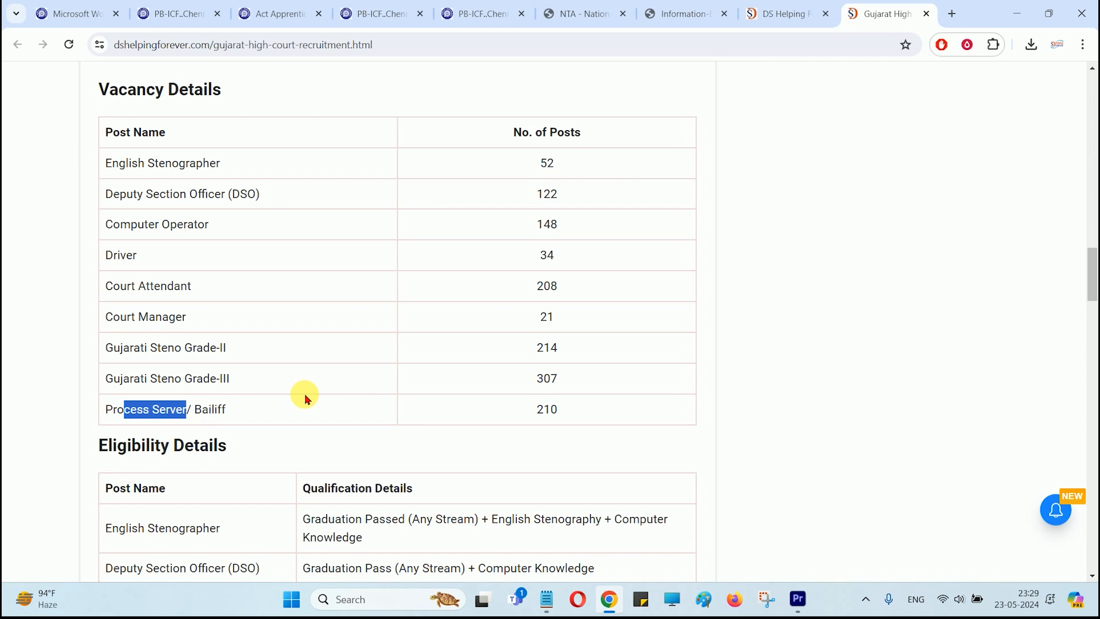
click(590, 14)
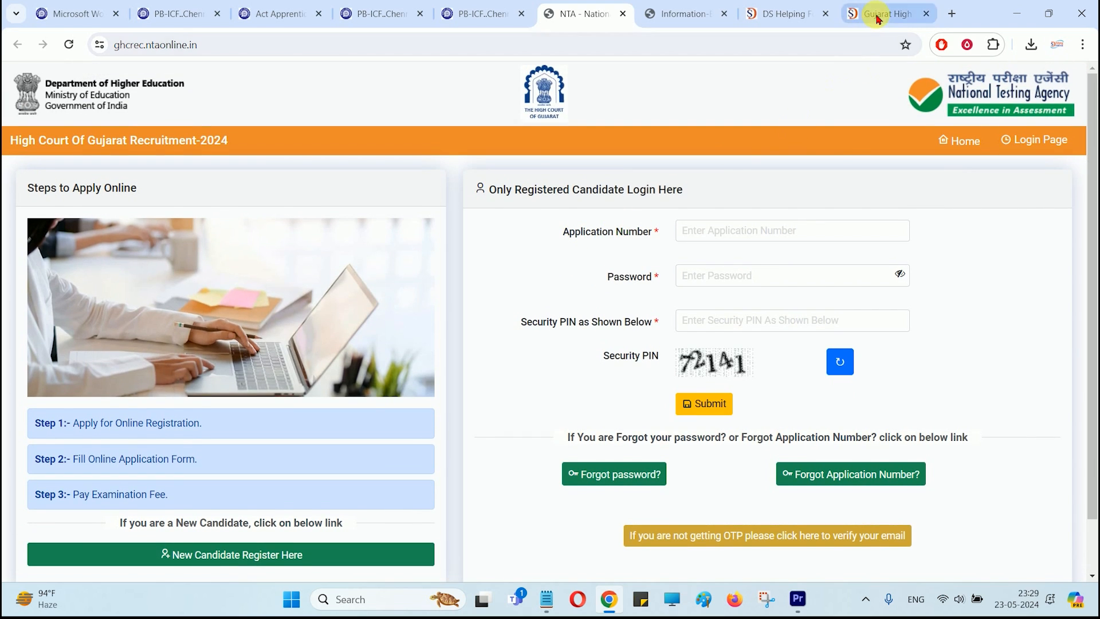
Step: Review the English Stenographer, Court Attendant and Computer Operator eligibility requirements in the article
click(888, 13)
scroll(579, 248, down, 6)
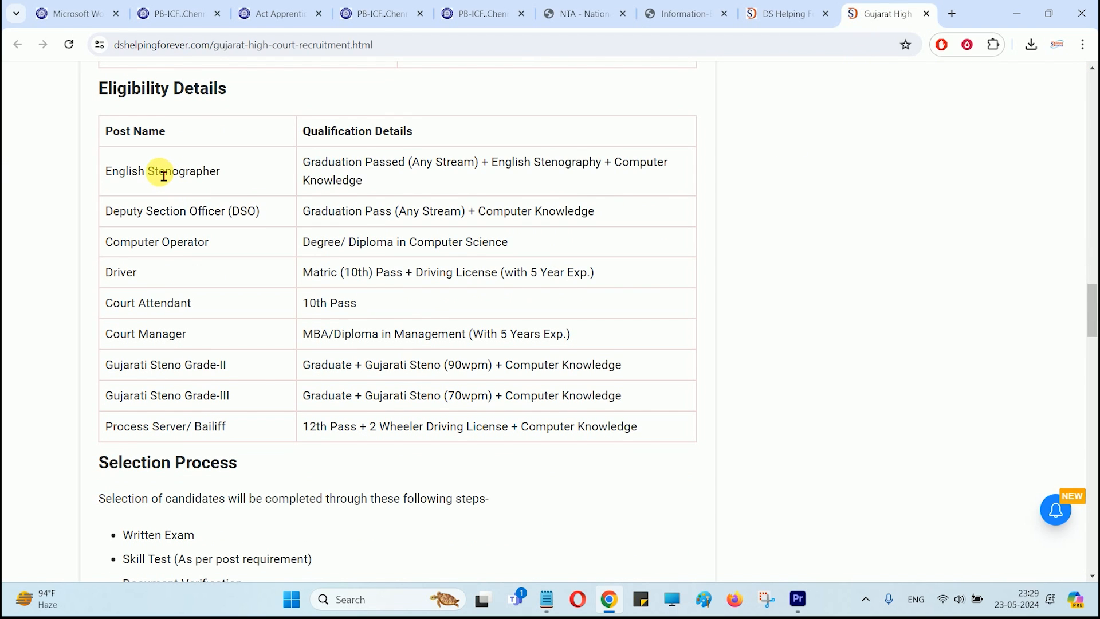
drag(149, 172, 207, 177)
click(315, 174)
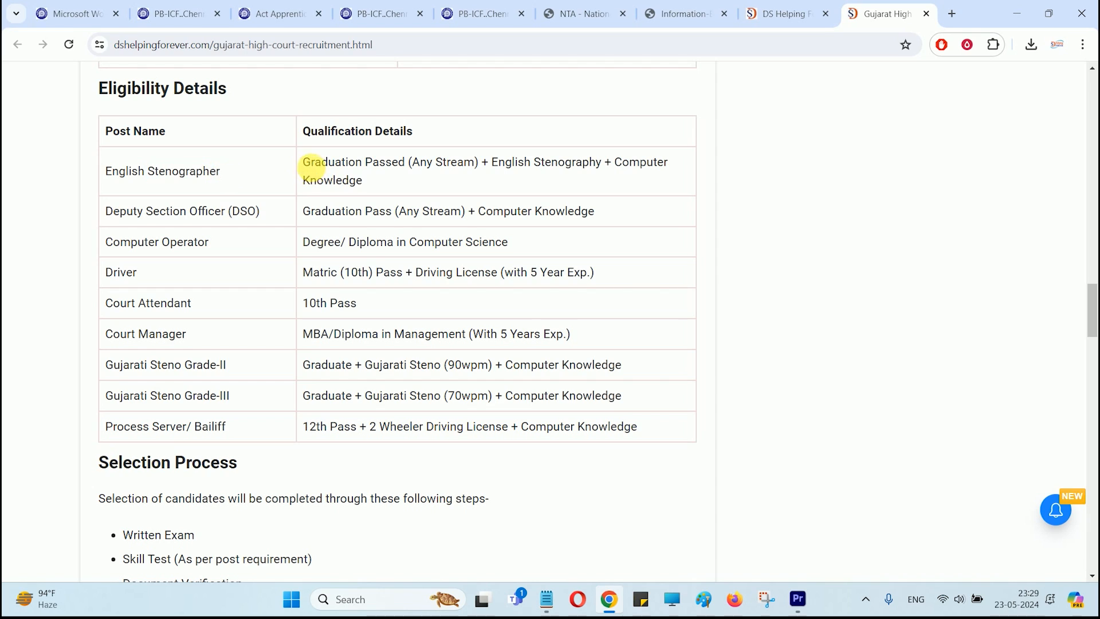
drag(319, 173, 412, 167)
drag(491, 164, 595, 166)
drag(126, 309, 154, 309)
drag(310, 303, 353, 311)
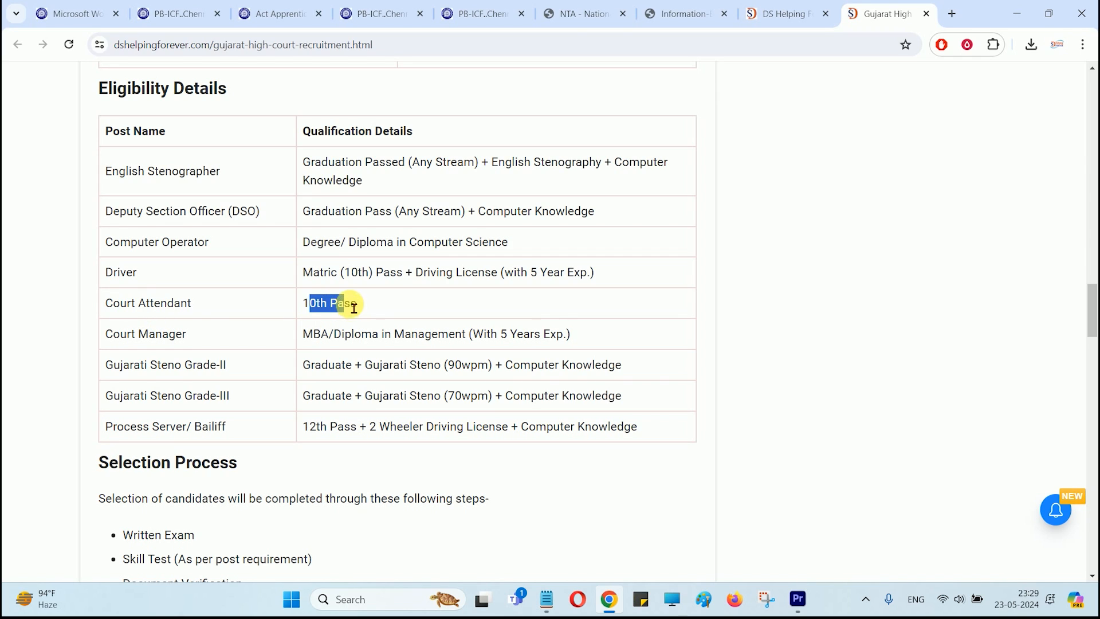
drag(310, 243, 459, 243)
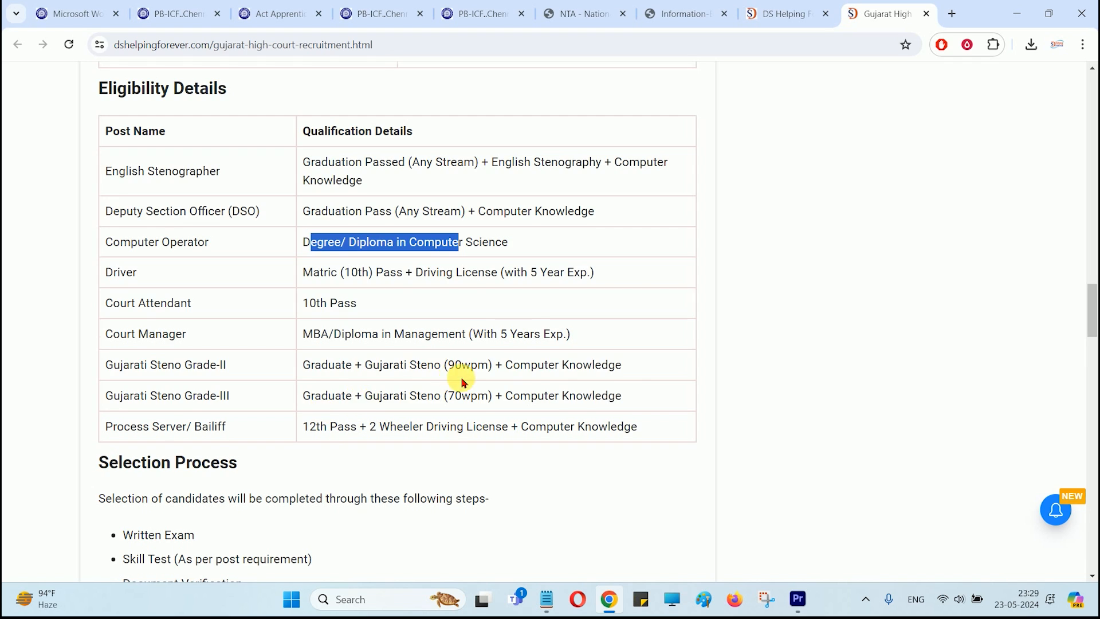
Step: Scroll down to Important Links and open the Apply Link in a new tab
scroll(461, 381, down, 15)
scroll(552, 283, down, 1)
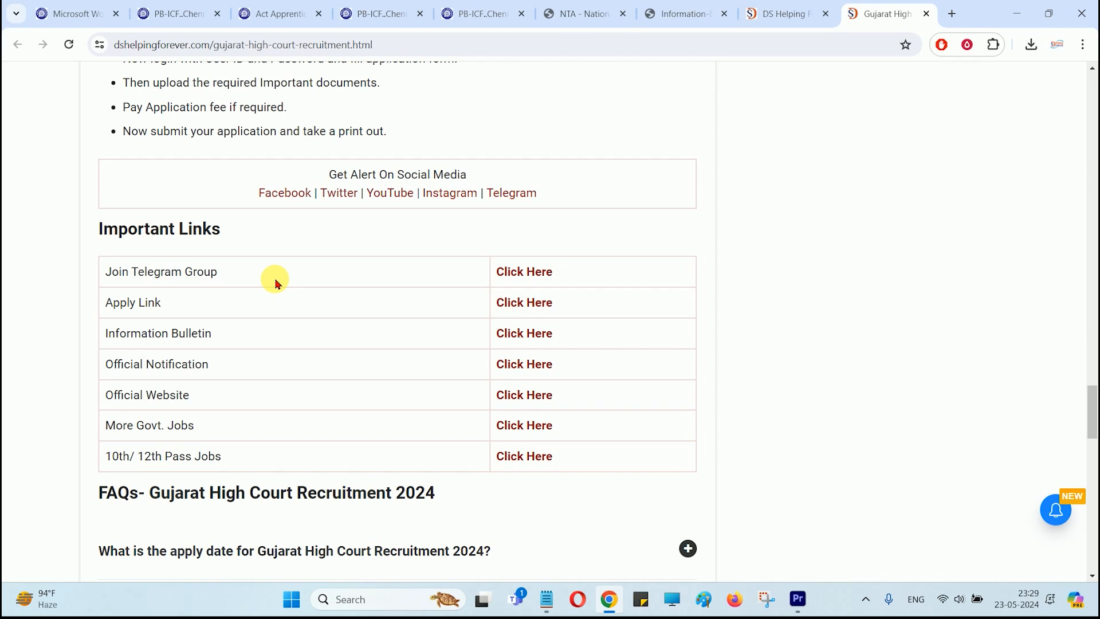
scroll(275, 281, up, 20)
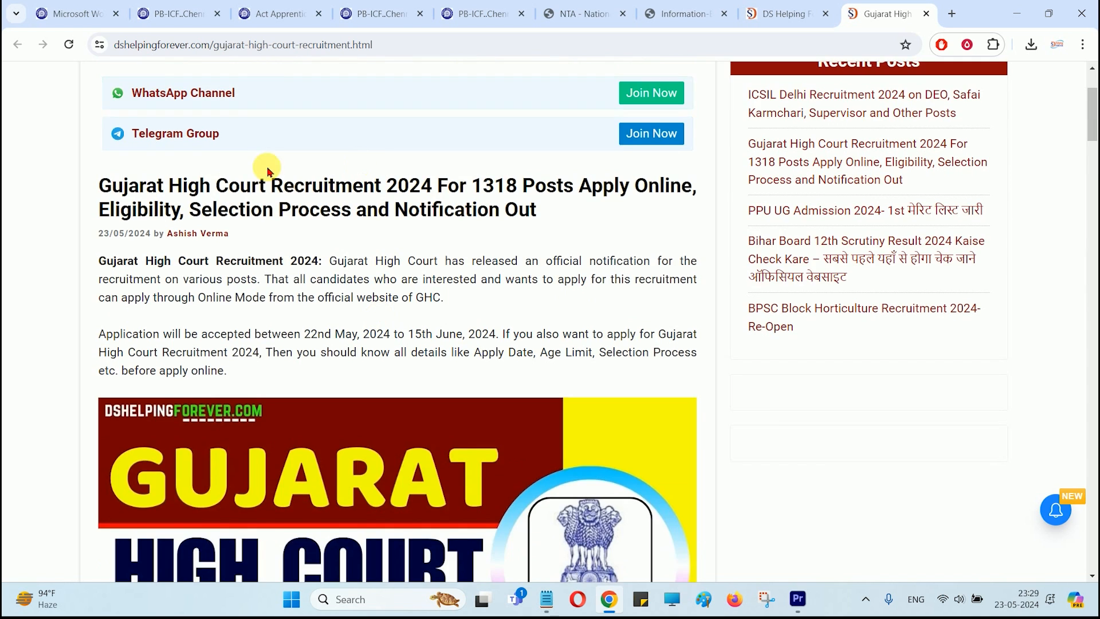
scroll(267, 172, up, 3)
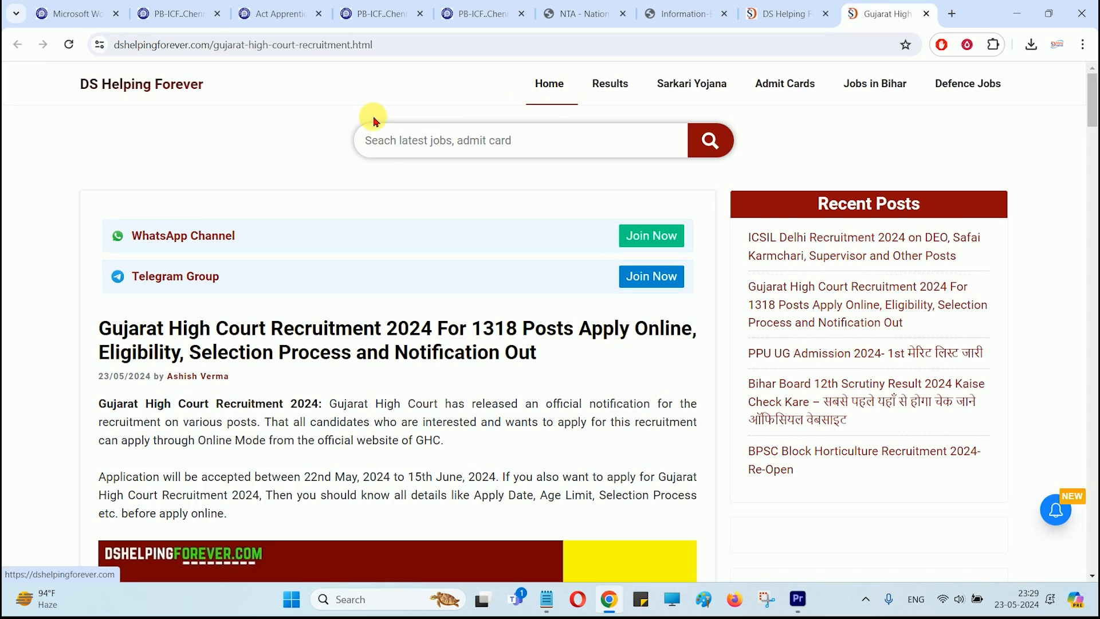
scroll(393, 204, down, 20)
scroll(408, 215, down, 20)
scroll(432, 238, up, 5)
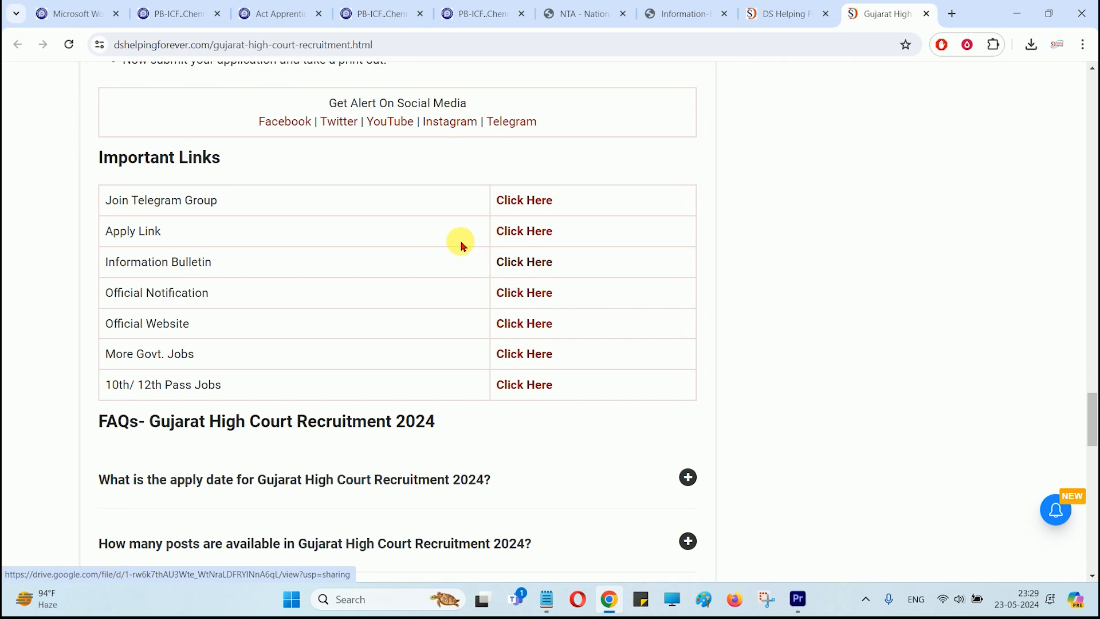
click(543, 240)
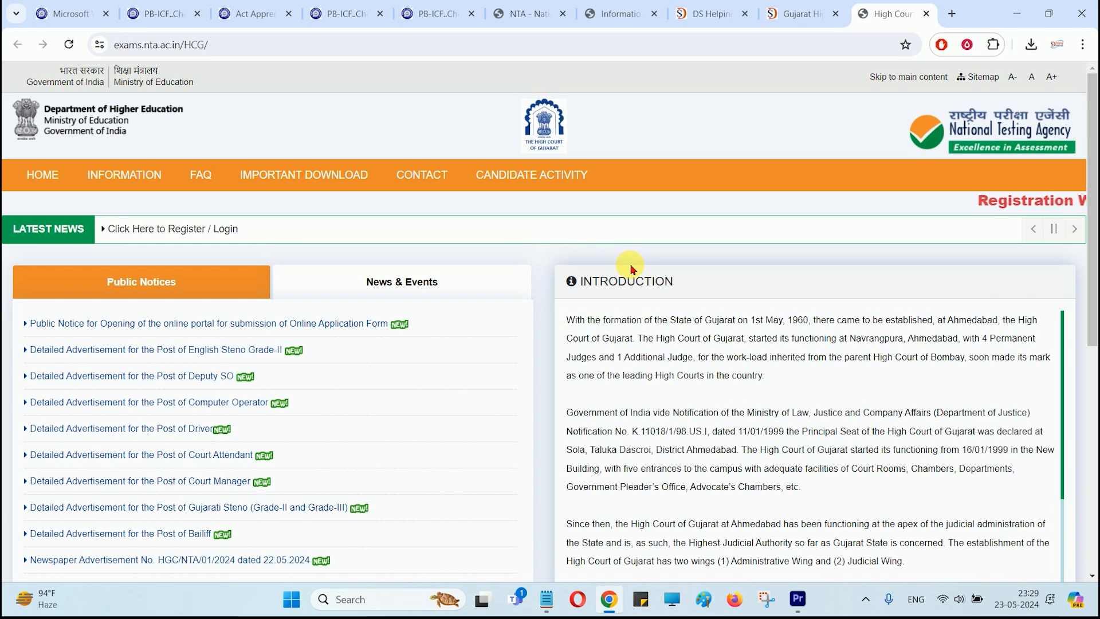
Step: Open the Court Attendant detailed advertisement PDF in a new tab and skim it
scroll(631, 268, down, 3)
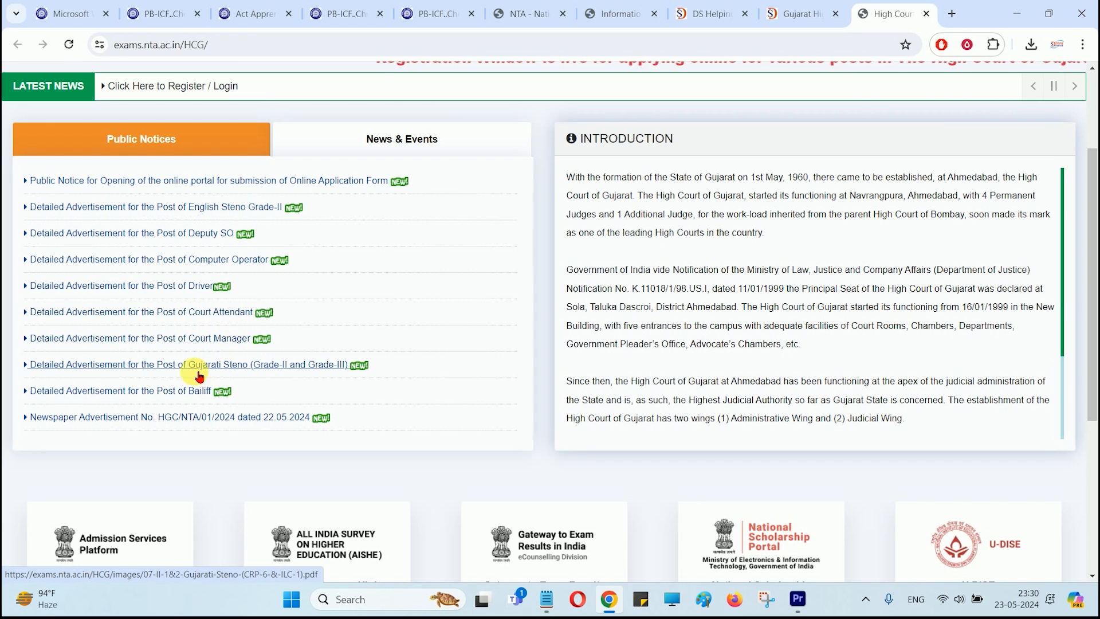
middle_click(189, 312)
click(874, 15)
scroll(618, 317, down, 15)
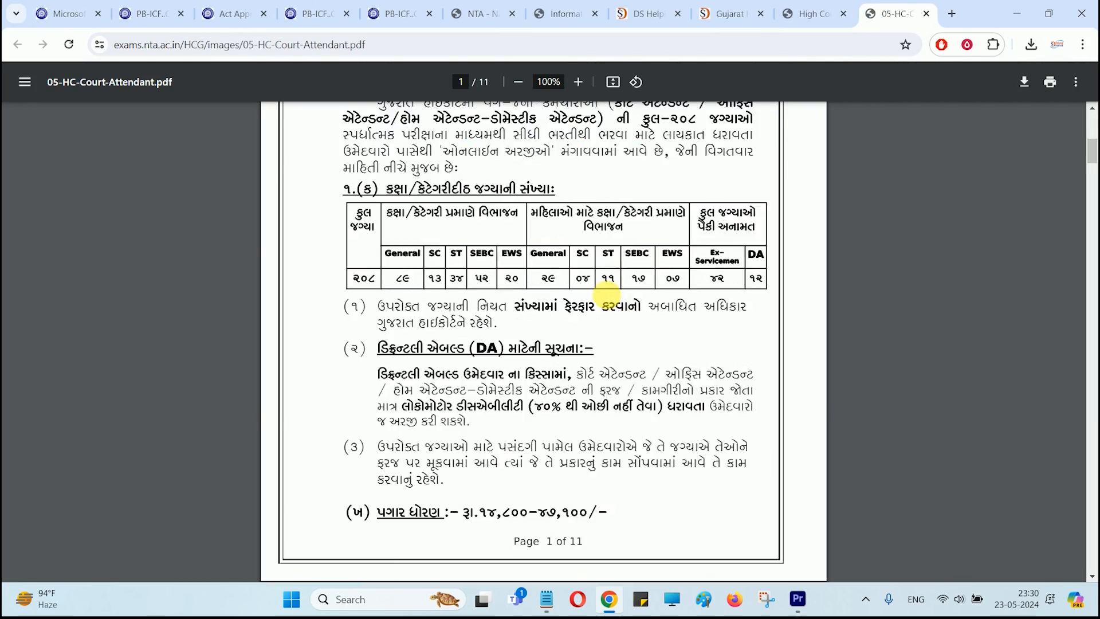
scroll(619, 317, down, 20)
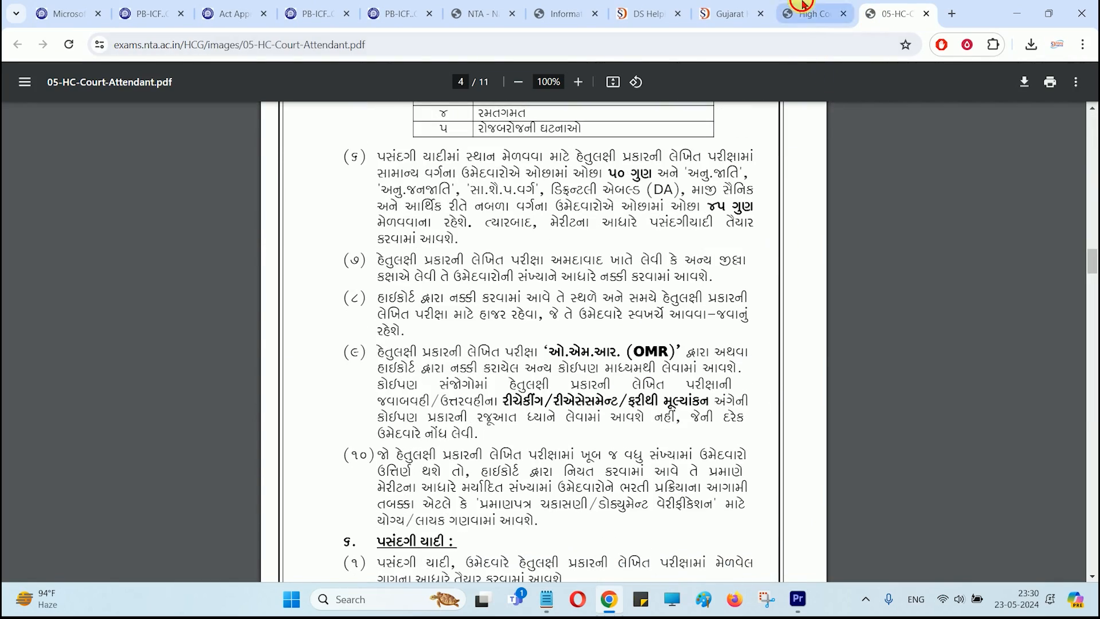
Step: Skim the Information Bulletin PDF, then return to the High Court homepage
click(814, 14)
click(550, 14)
scroll(570, 344, down, 15)
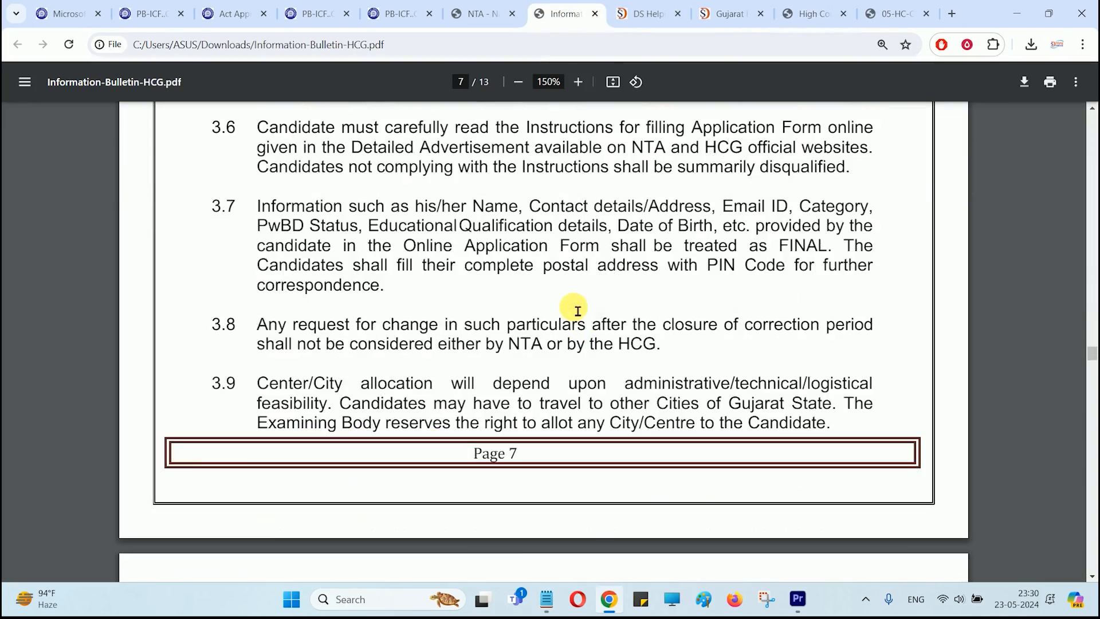
scroll(577, 309, down, 20)
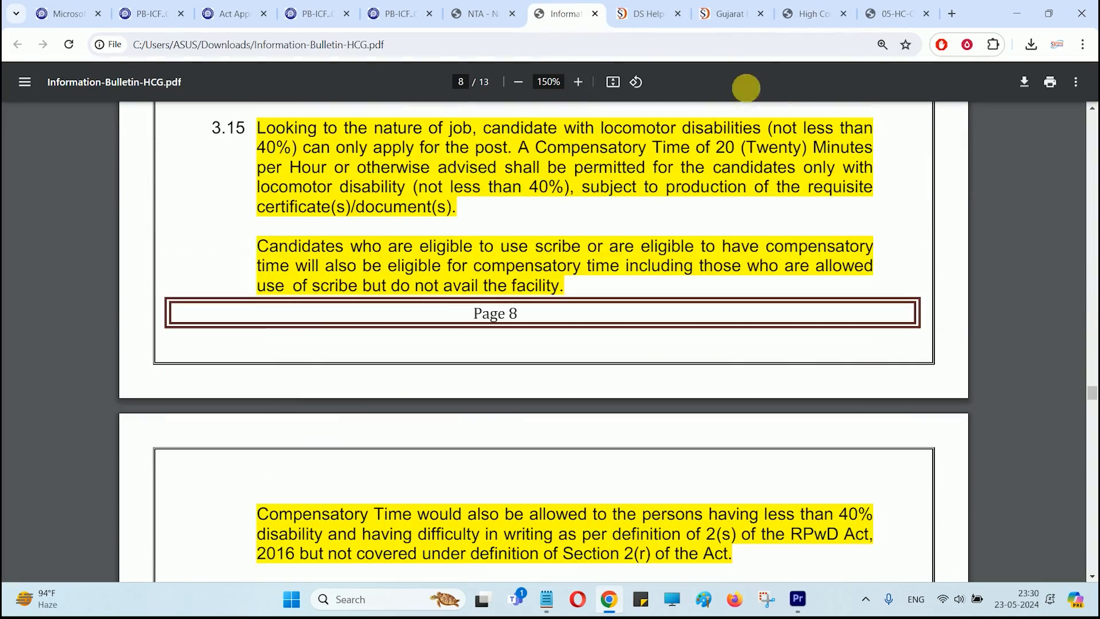
click(801, 14)
scroll(645, 277, up, 3)
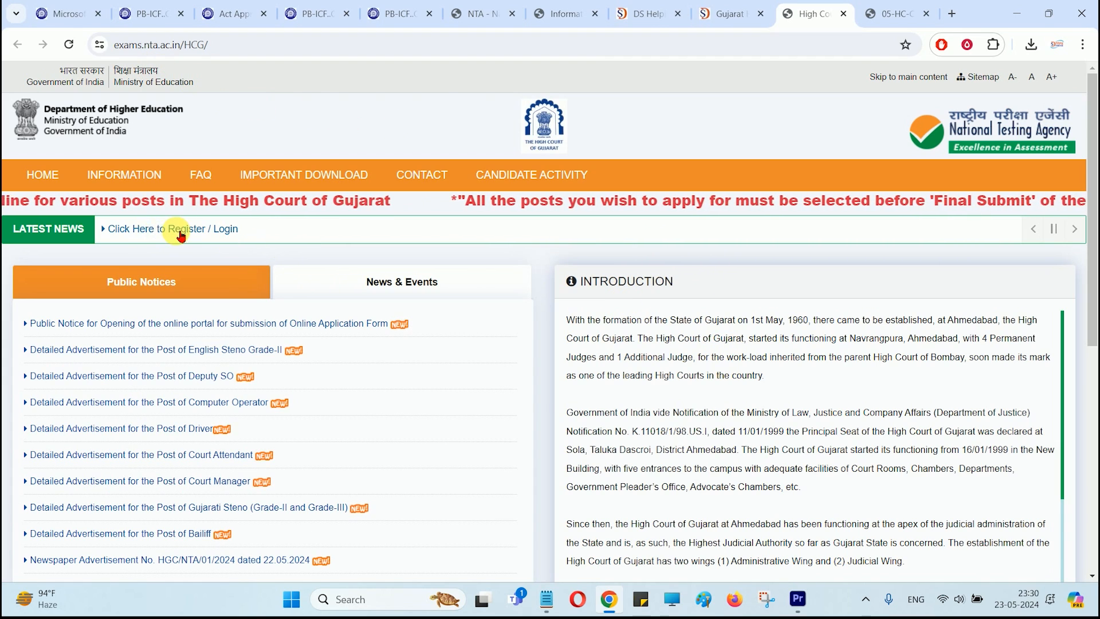
Step: Open the Register/Login portal and choose New Candidate Register Here
click(161, 230)
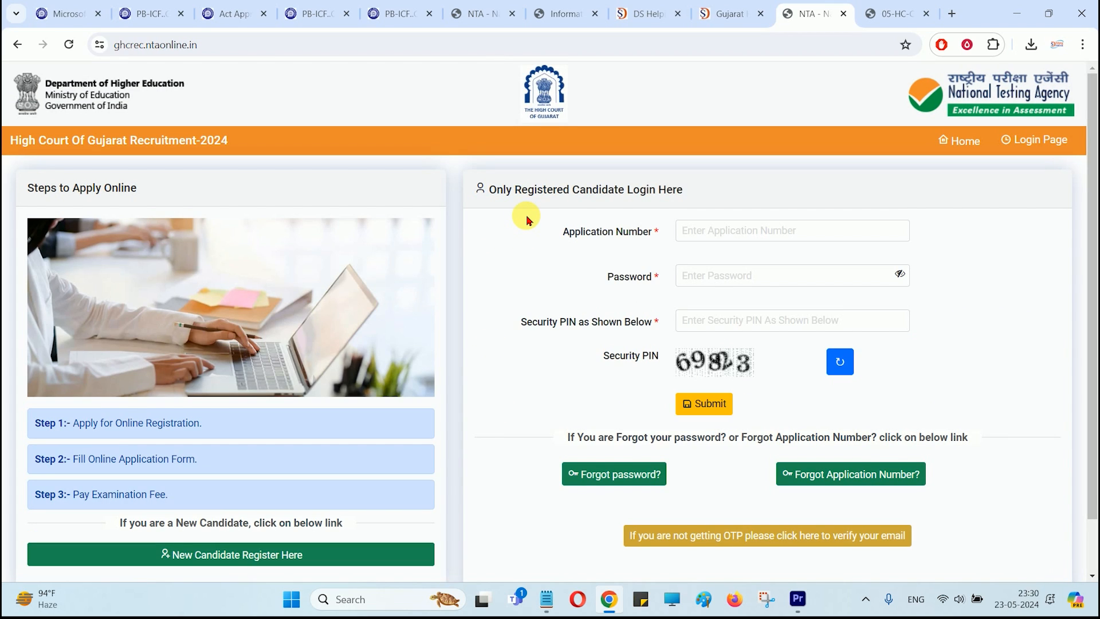
scroll(526, 218, down, 1)
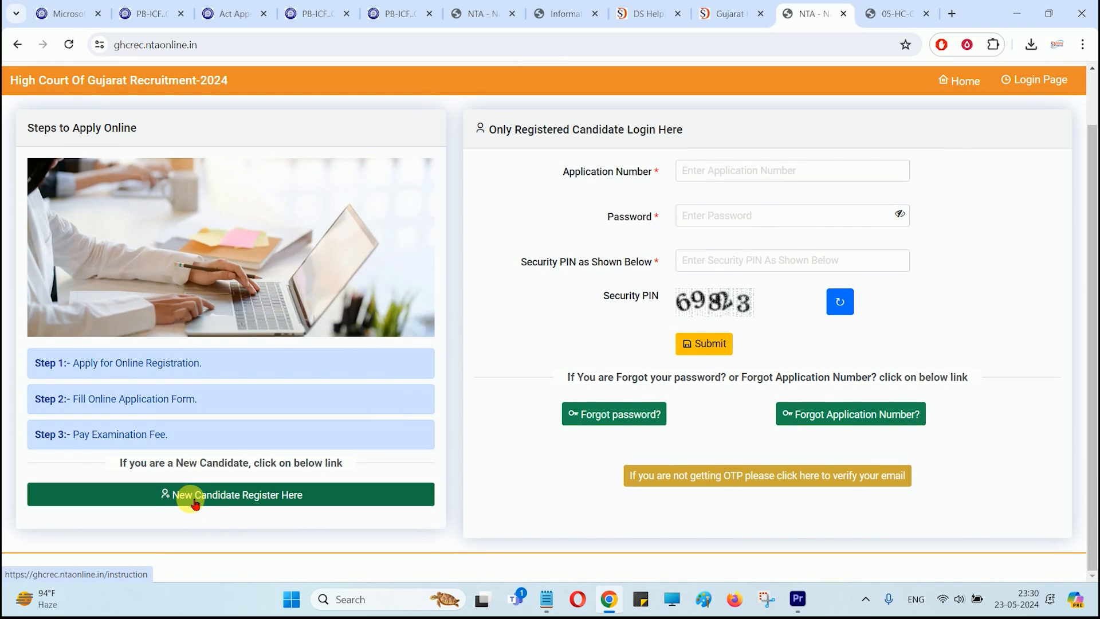
click(274, 500)
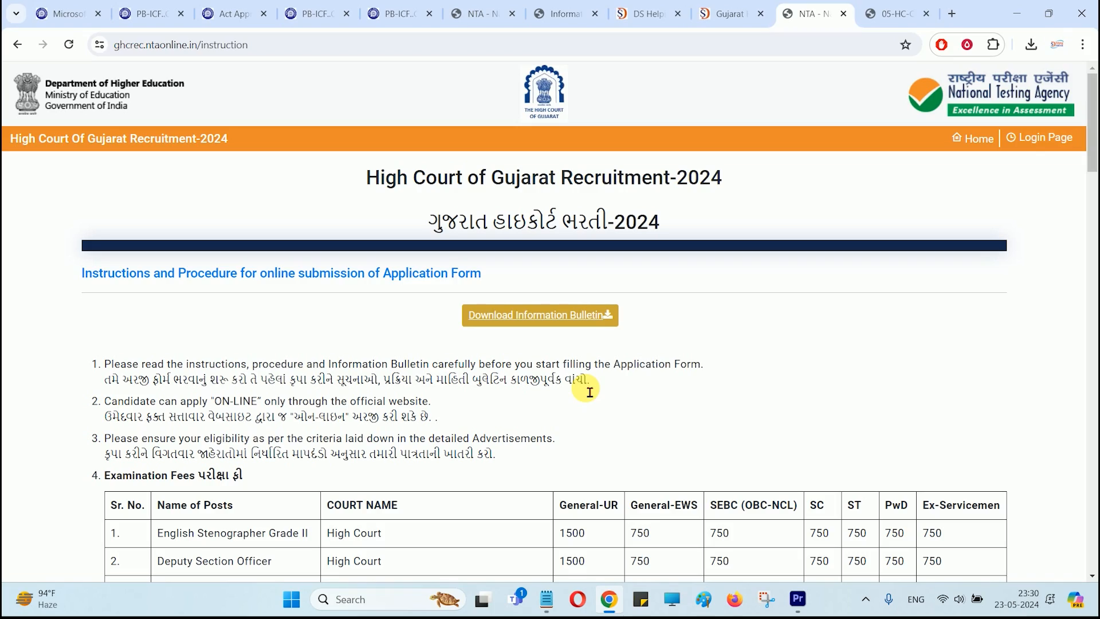
Step: Read the registration instructions, tick I AGREE, and submit the declaration
scroll(590, 393, down, 12)
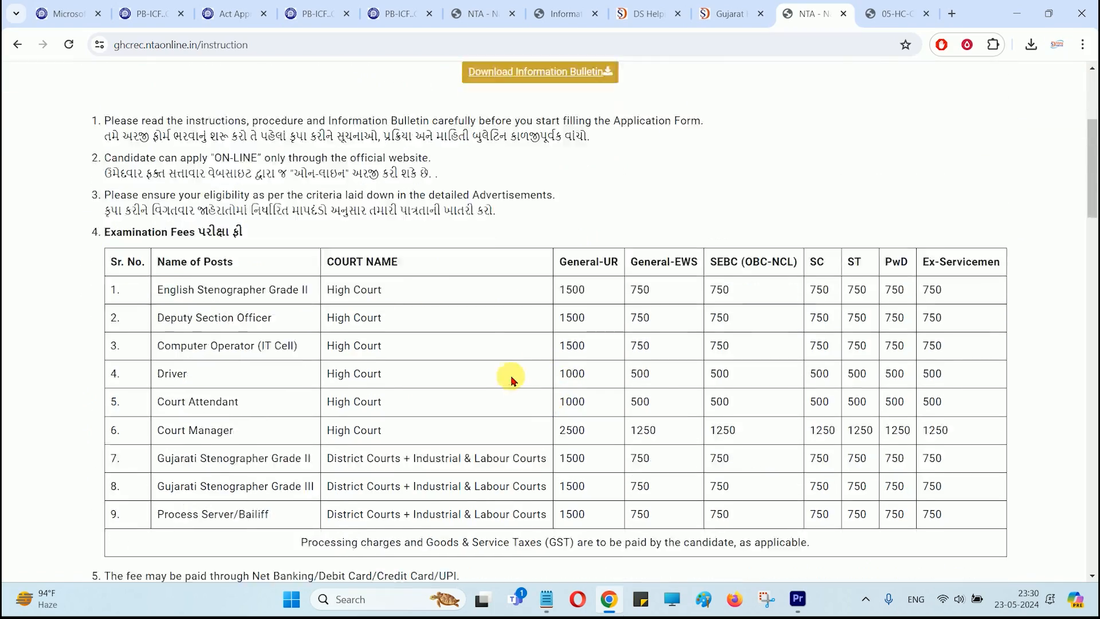
scroll(513, 384, down, 7)
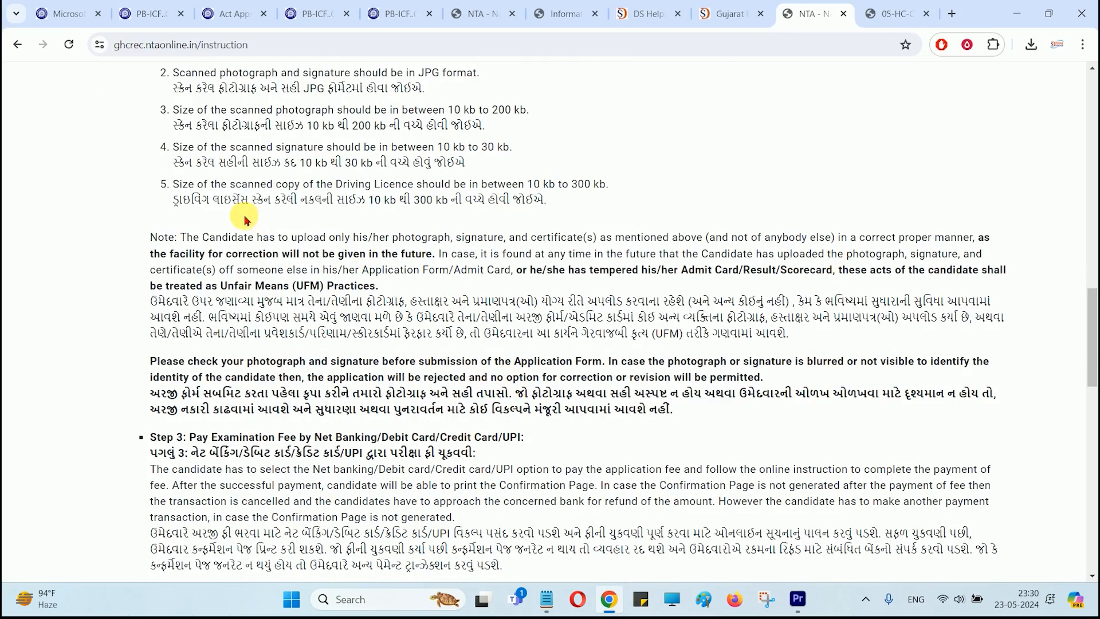
drag(262, 231, 461, 248)
scroll(467, 252, down, 20)
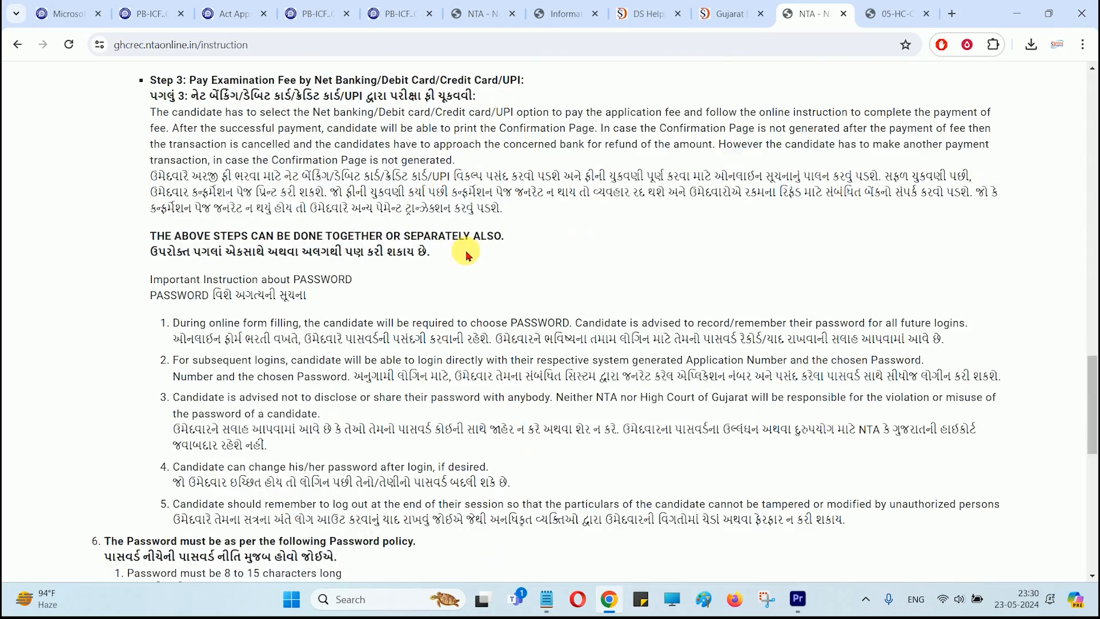
click(86, 347)
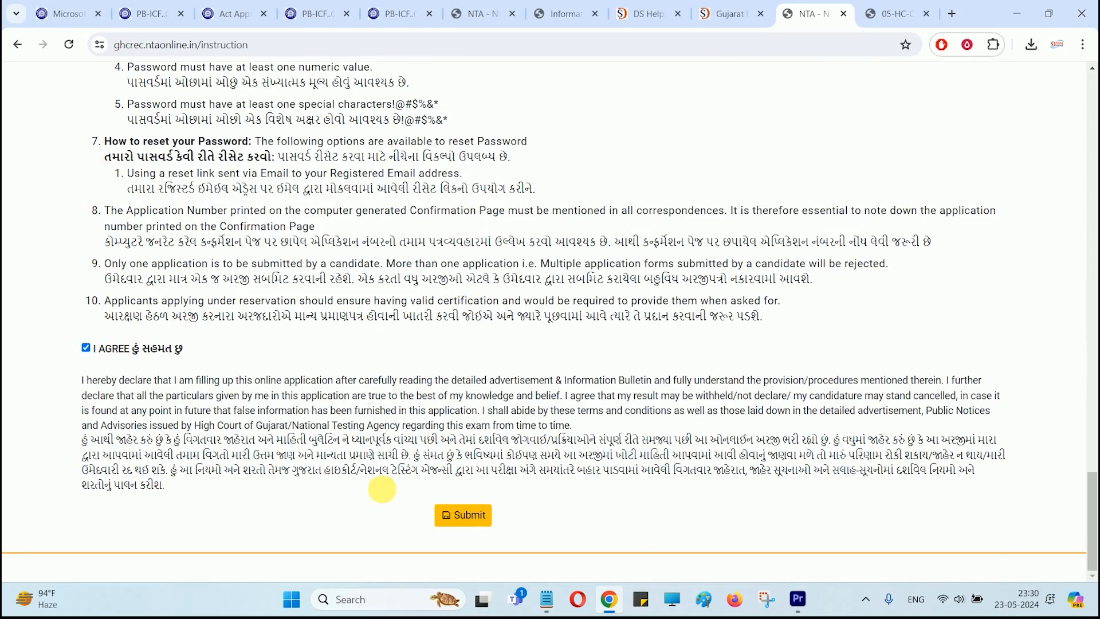
click(462, 514)
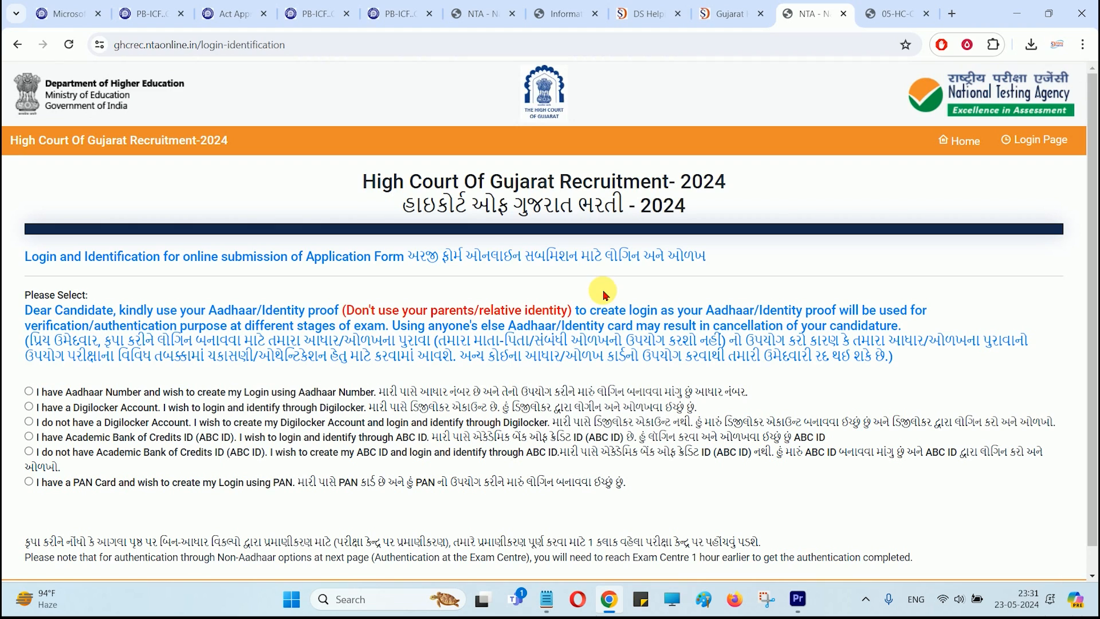
Step: Read the identity proof note and try the Aadhaar Number login option
scroll(99, 283, down, 1)
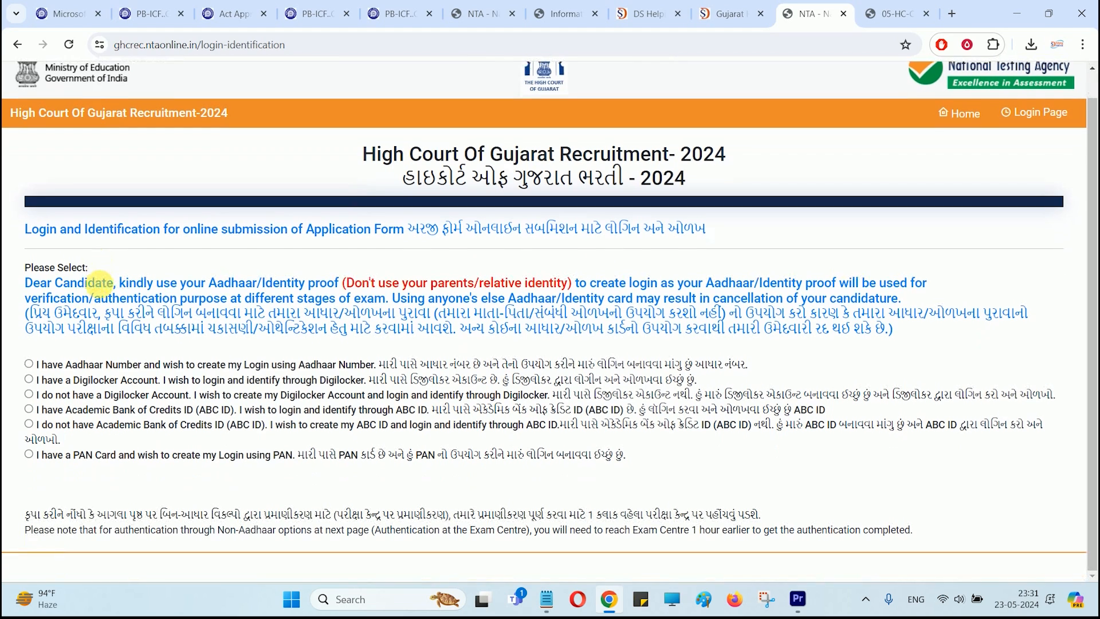
drag(70, 283, 335, 289)
click(344, 301)
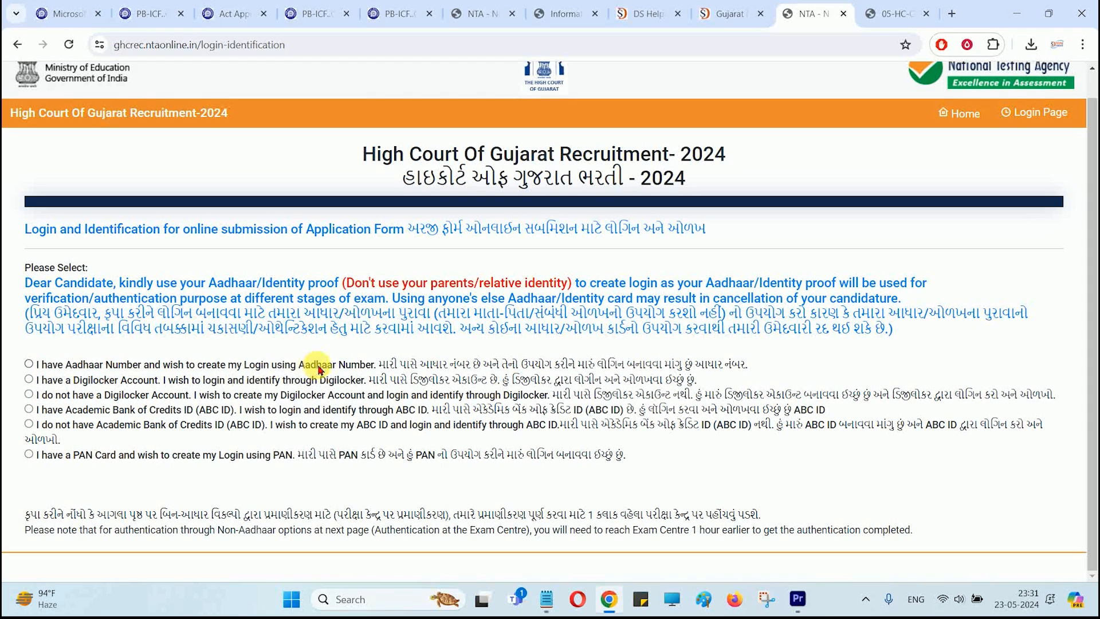
click(29, 364)
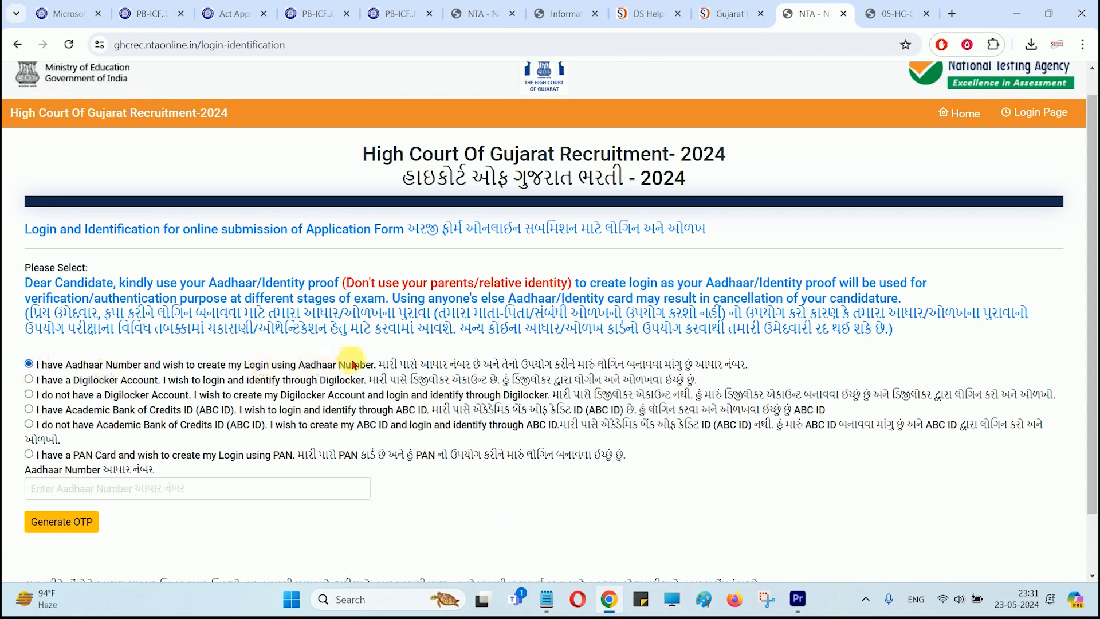
scroll(353, 360, down, 1)
click(155, 419)
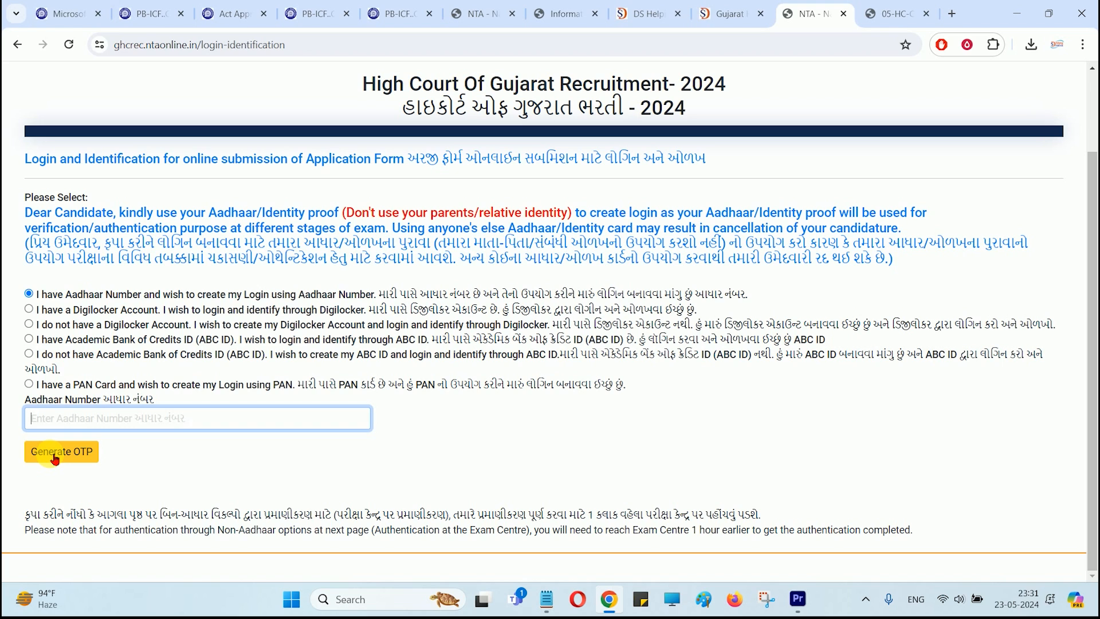
Step: Compare the Digilocker, no-Digilocker, ABC ID and create-ABC-ID login options
click(31, 312)
drag(99, 358, 329, 360)
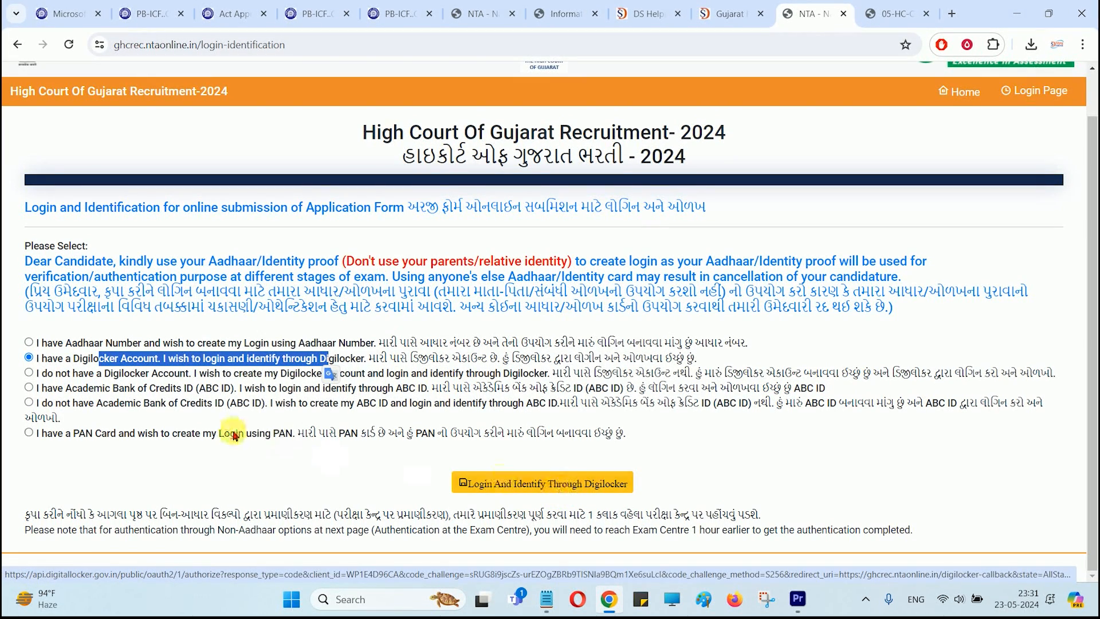
click(92, 375)
drag(135, 380, 466, 378)
click(478, 378)
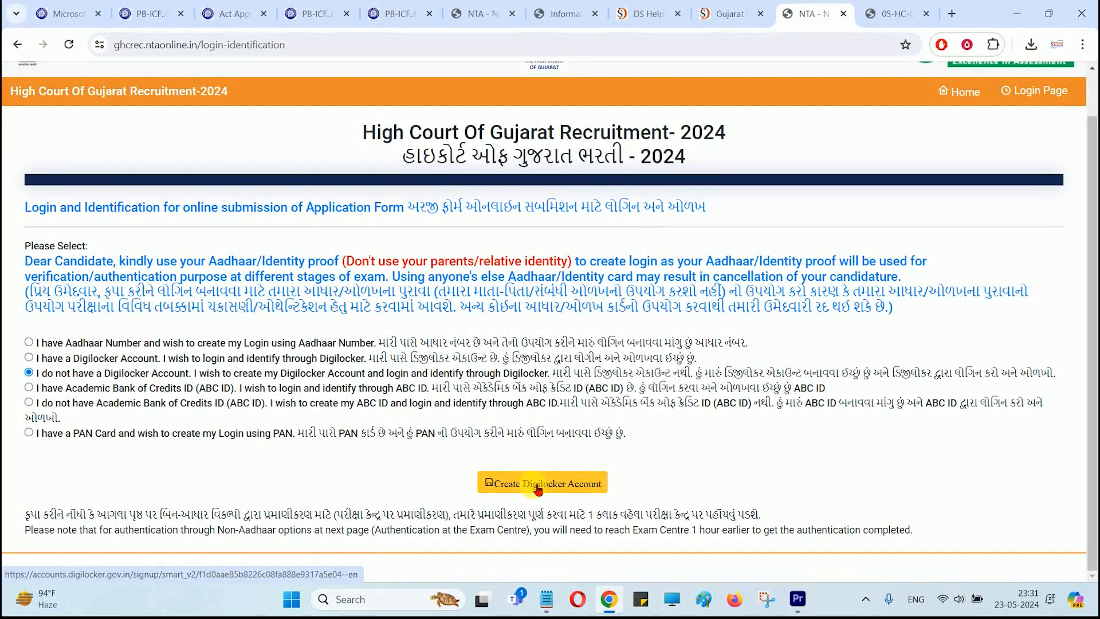
drag(155, 388, 393, 389)
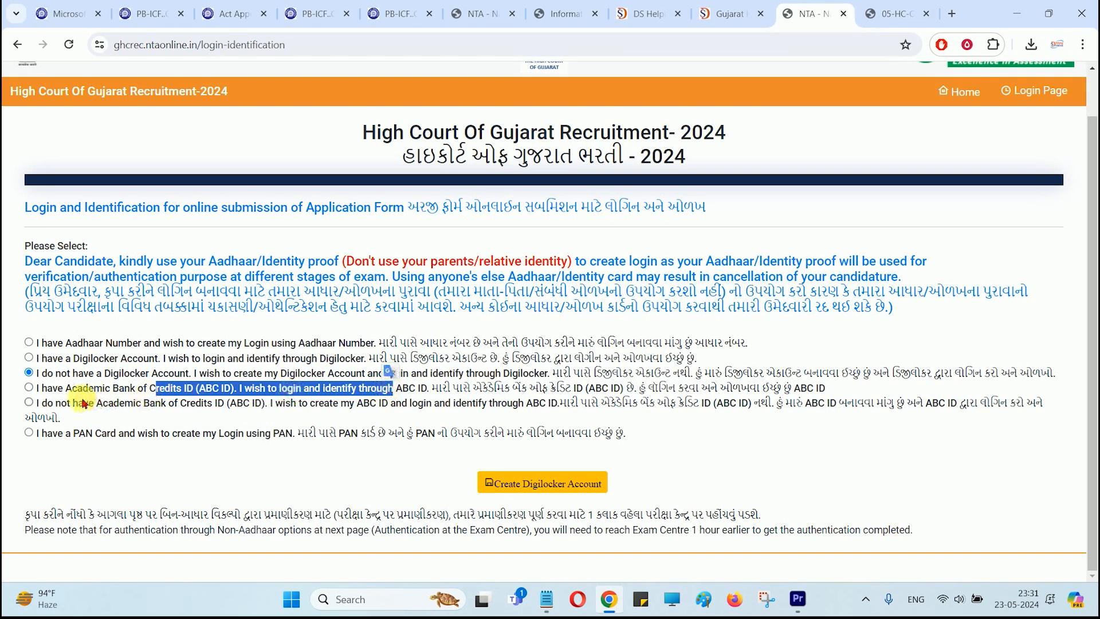
click(29, 387)
drag(65, 407, 287, 403)
click(288, 403)
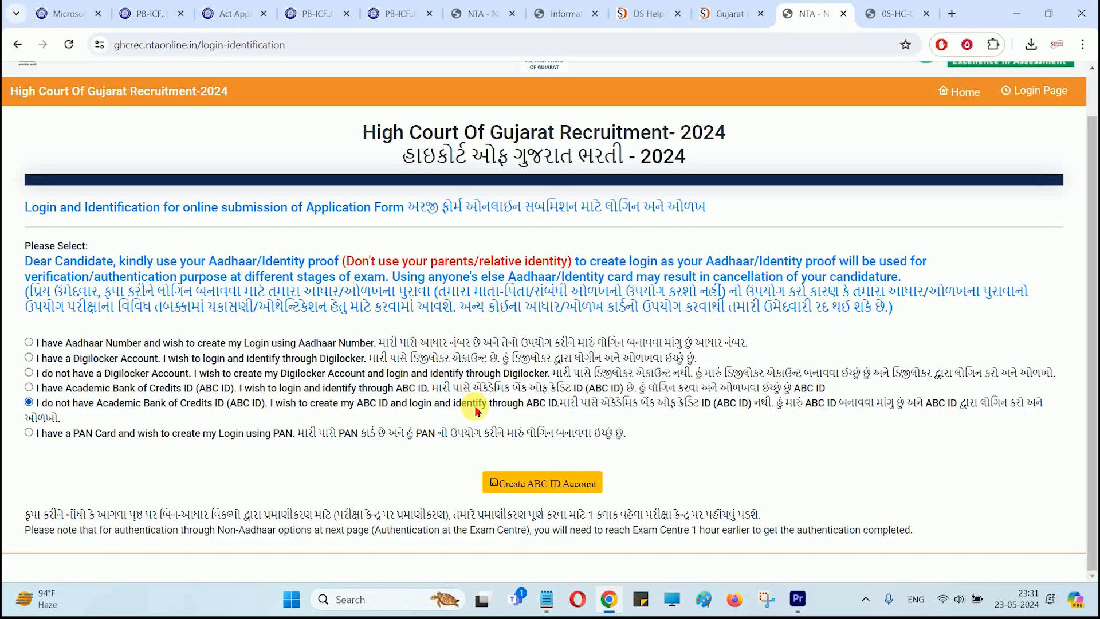
Step: Select the PAN card option, then switch back to the Aadhaar Number option
click(29, 433)
scroll(143, 430, down, 1)
click(147, 424)
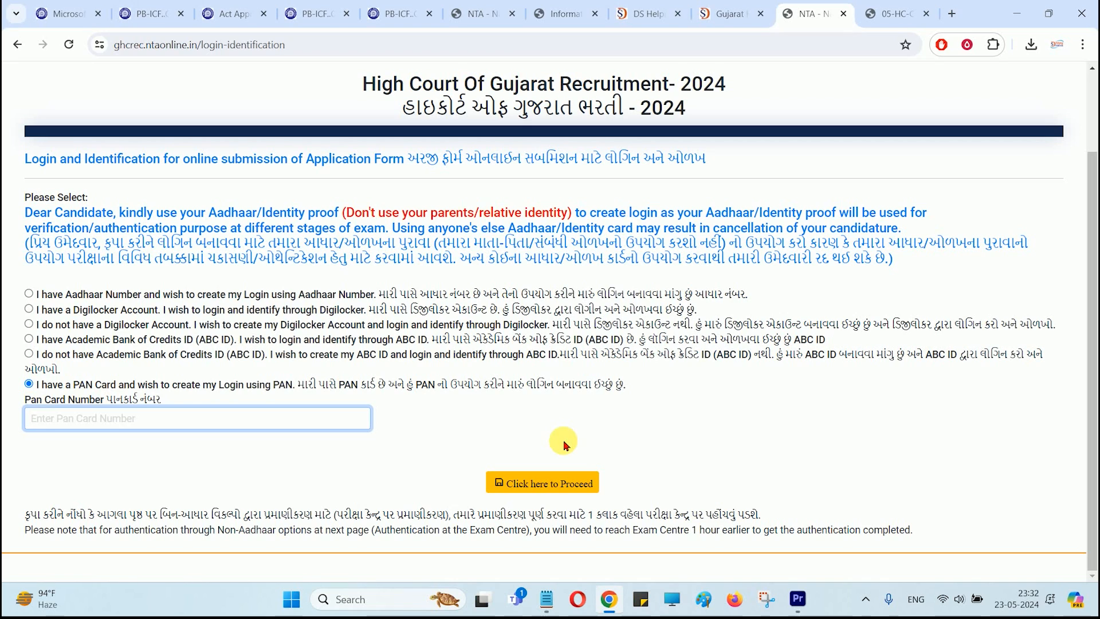
click(29, 293)
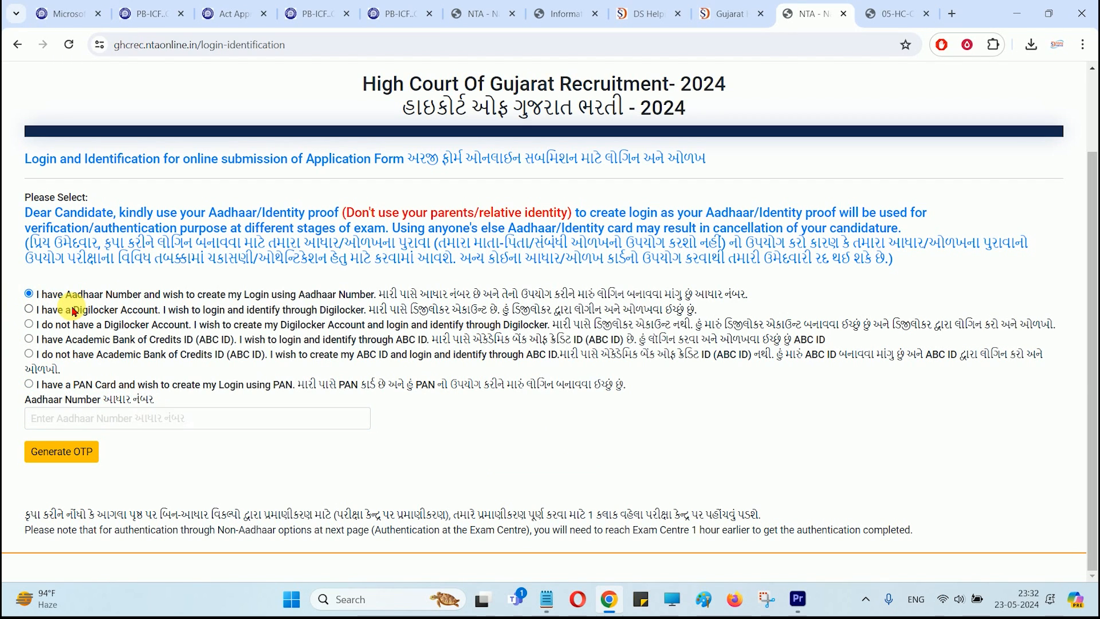
click(110, 419)
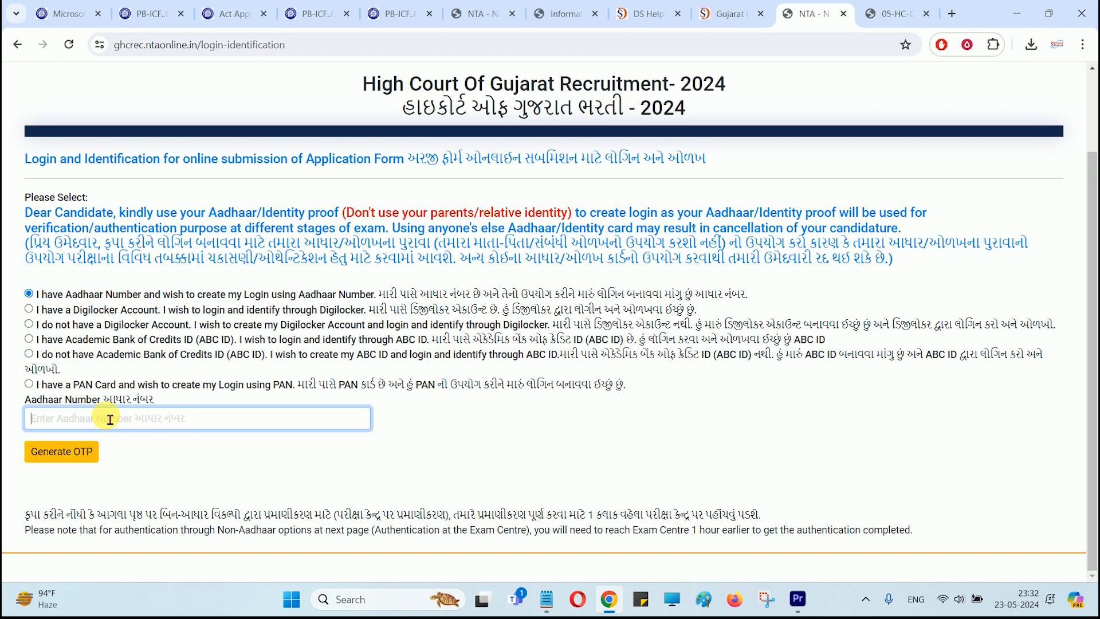
Step: Settle on 'I have a PAN Card' and proceed to the Registration Page
click(28, 309)
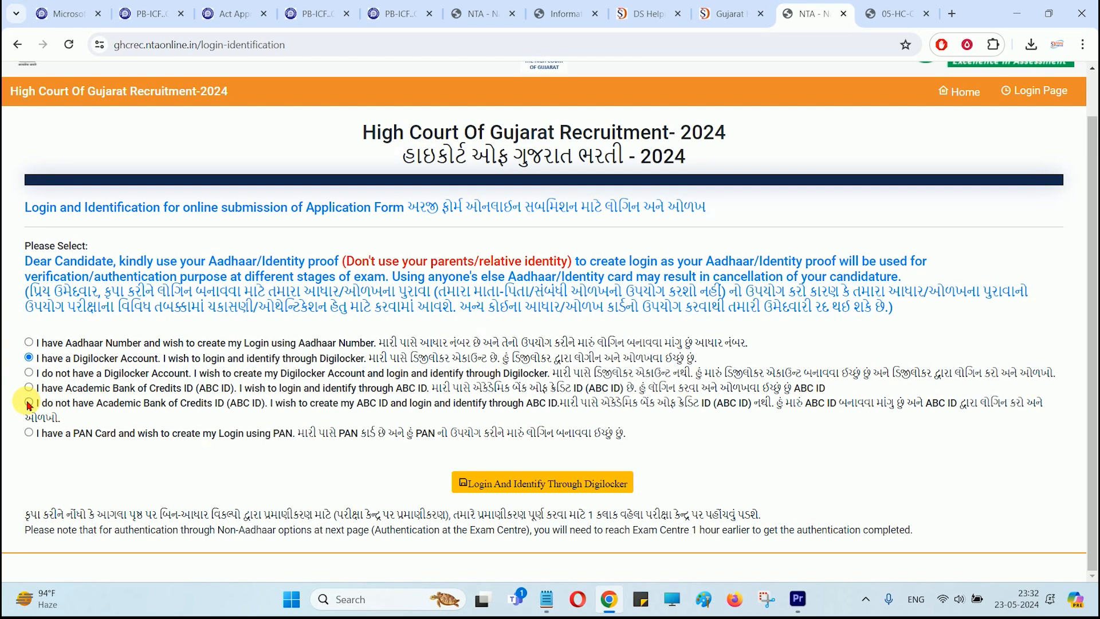
click(29, 432)
scroll(86, 444, down, 1)
click(96, 434)
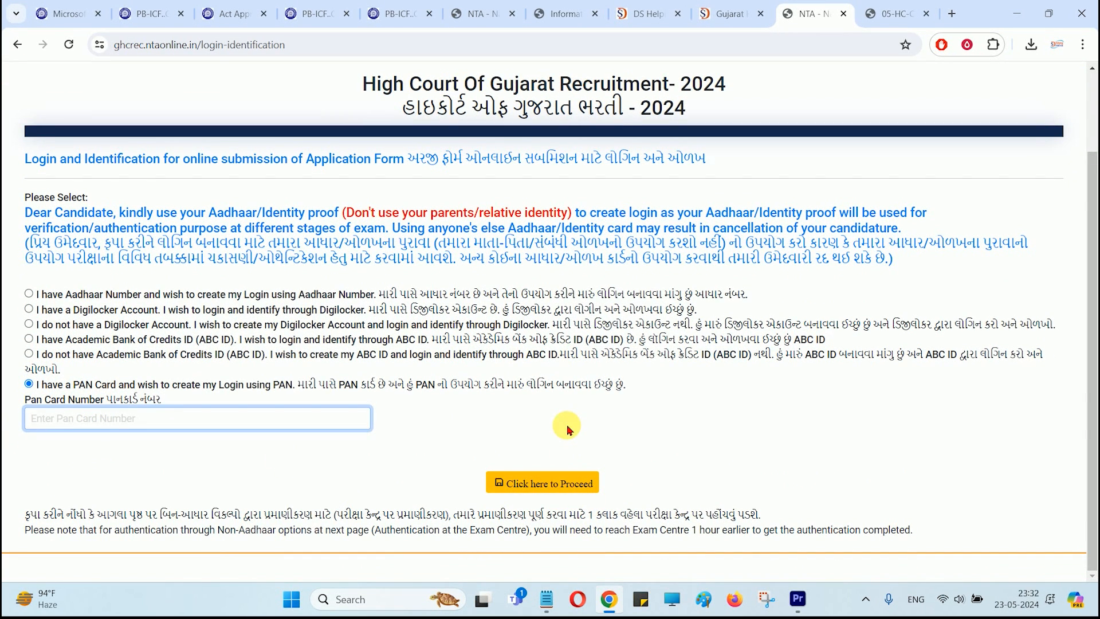
click(548, 496)
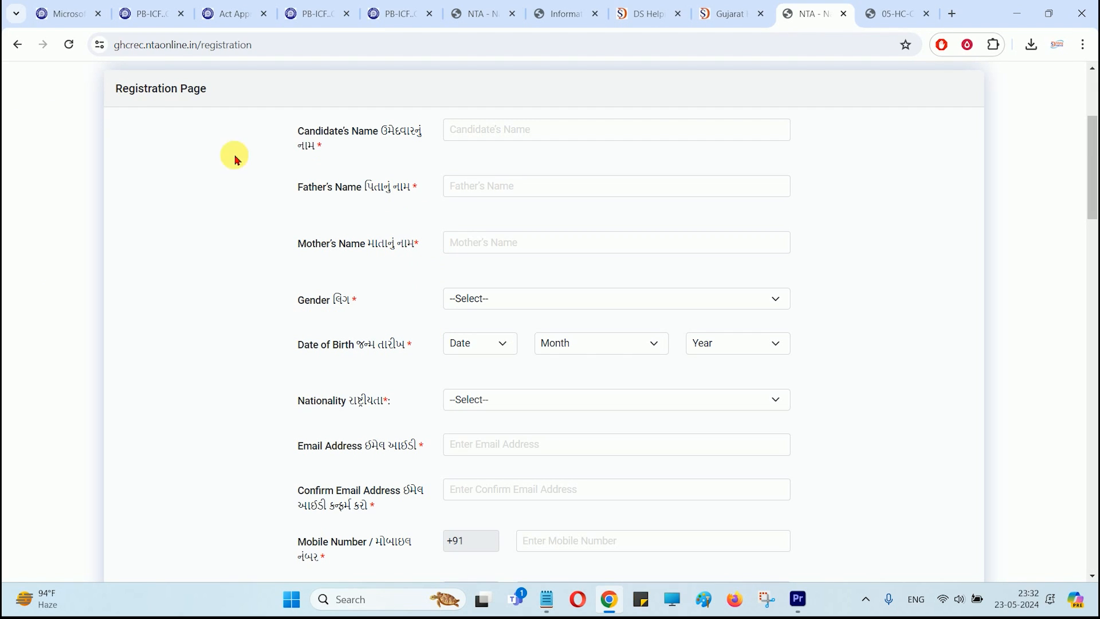
Step: Pass the name fields and set Gender to Male
drag(120, 88, 191, 89)
click(524, 138)
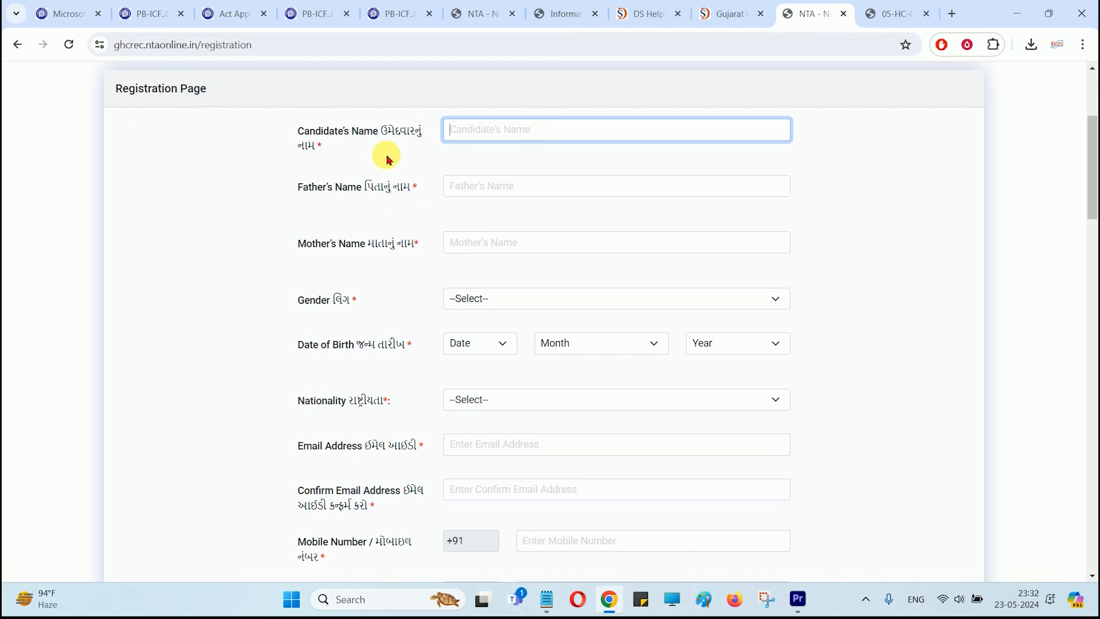
click(498, 194)
click(499, 246)
scroll(505, 274, down, 1)
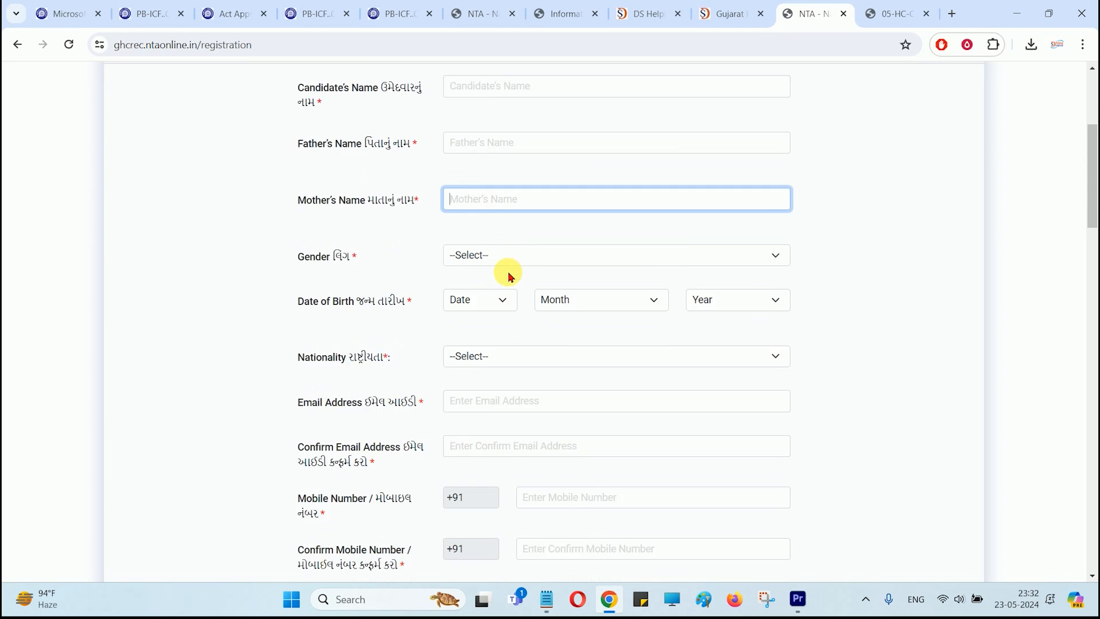
click(494, 227)
click(479, 262)
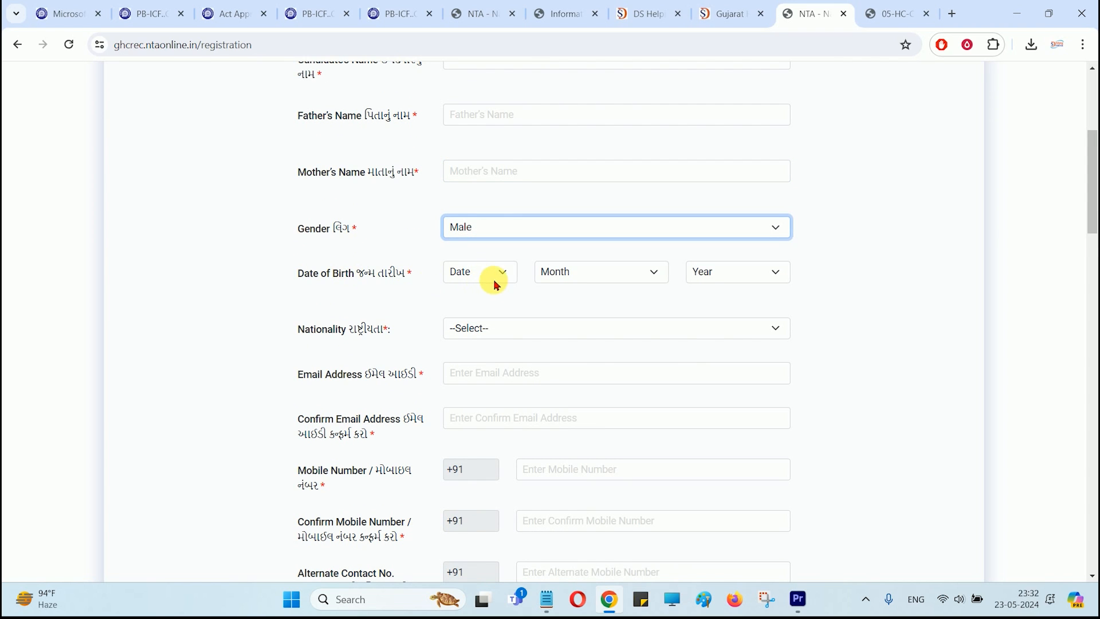
Step: Set Nationality to 'A citizen of India (INDIAN)'
scroll(491, 281, down, 1)
click(484, 264)
click(467, 259)
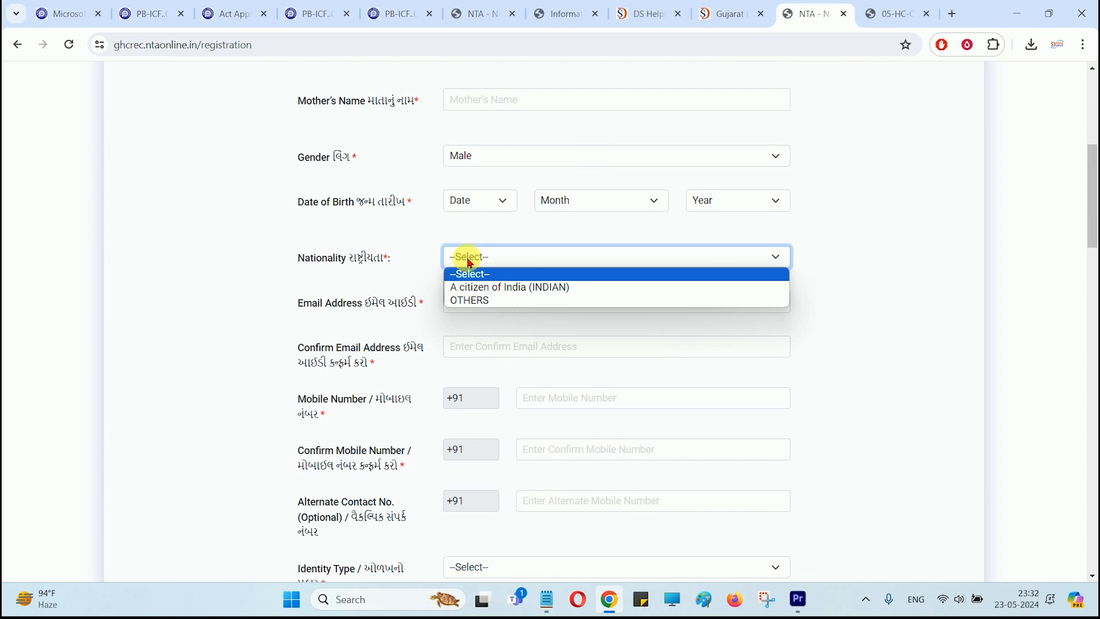
click(474, 290)
Step: Step through the email, mobile number and alternate contact fields, leaving them empty
click(493, 312)
scroll(458, 304, down, 1)
click(479, 277)
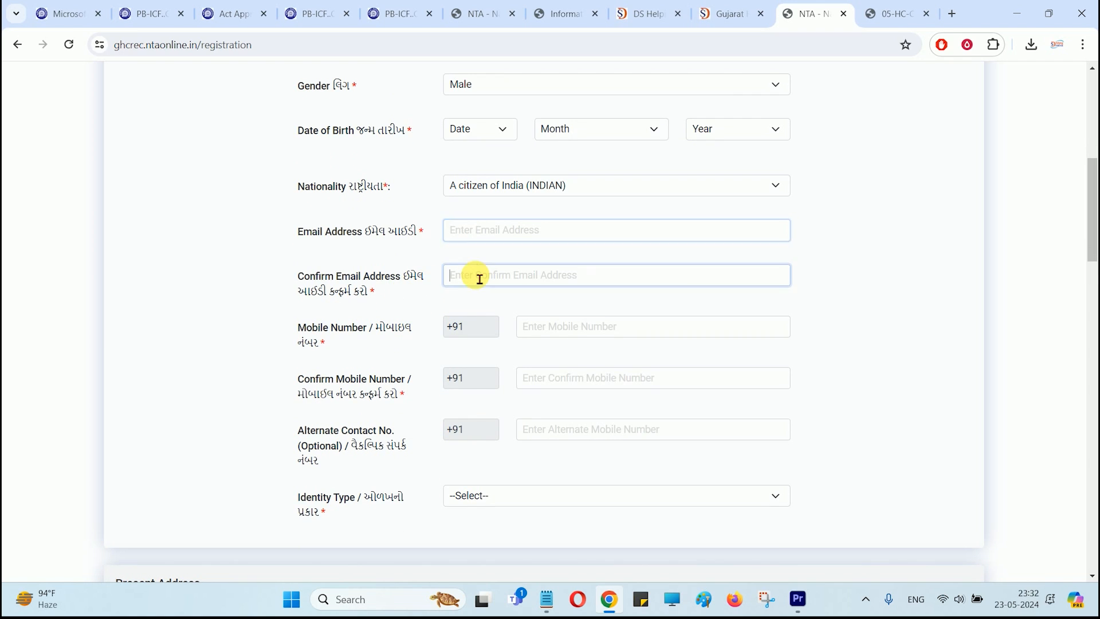
scroll(479, 278, down, 1)
click(553, 263)
click(560, 316)
scroll(560, 317, down, 1)
drag(316, 291, 376, 291)
click(584, 293)
scroll(352, 291, down, 2)
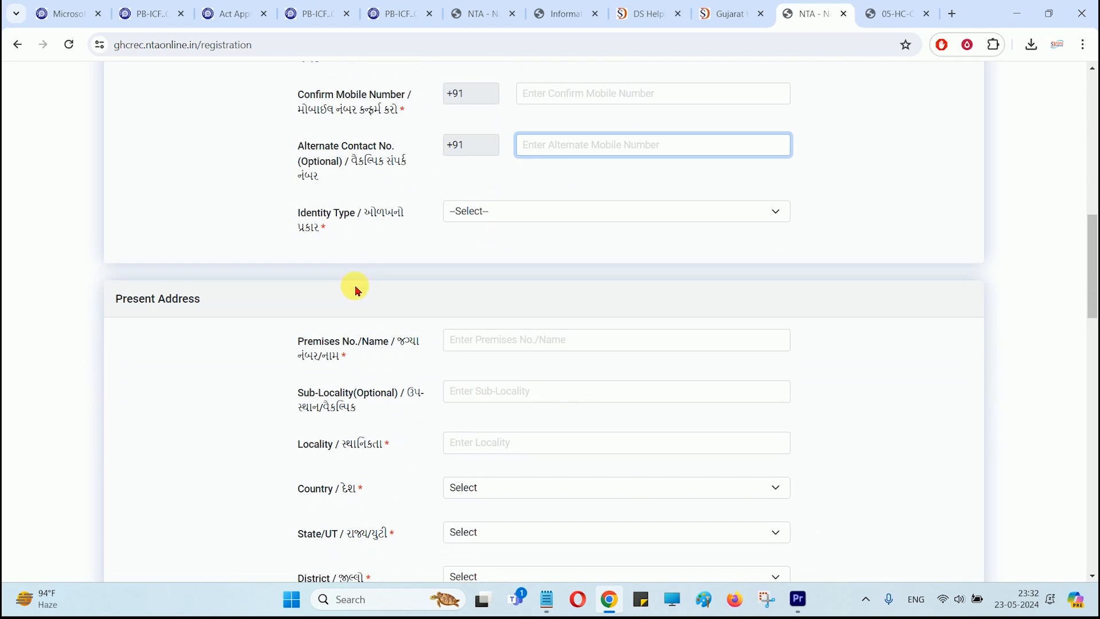
Step: Try Identity Type as VOTER ID, then as AADHAAR NUMBER
click(481, 210)
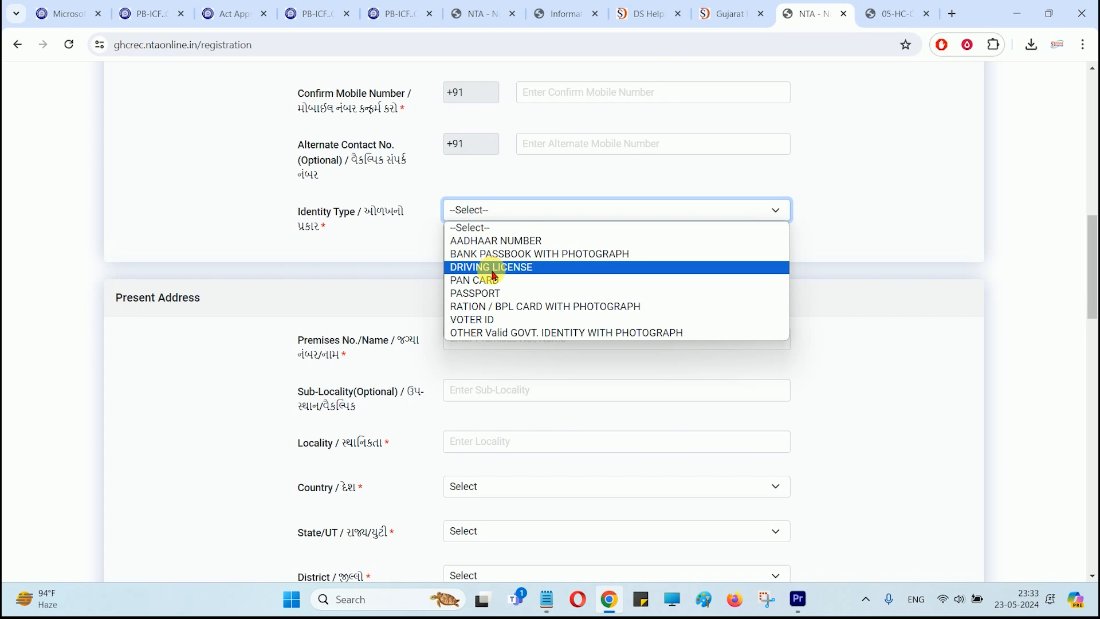
click(479, 319)
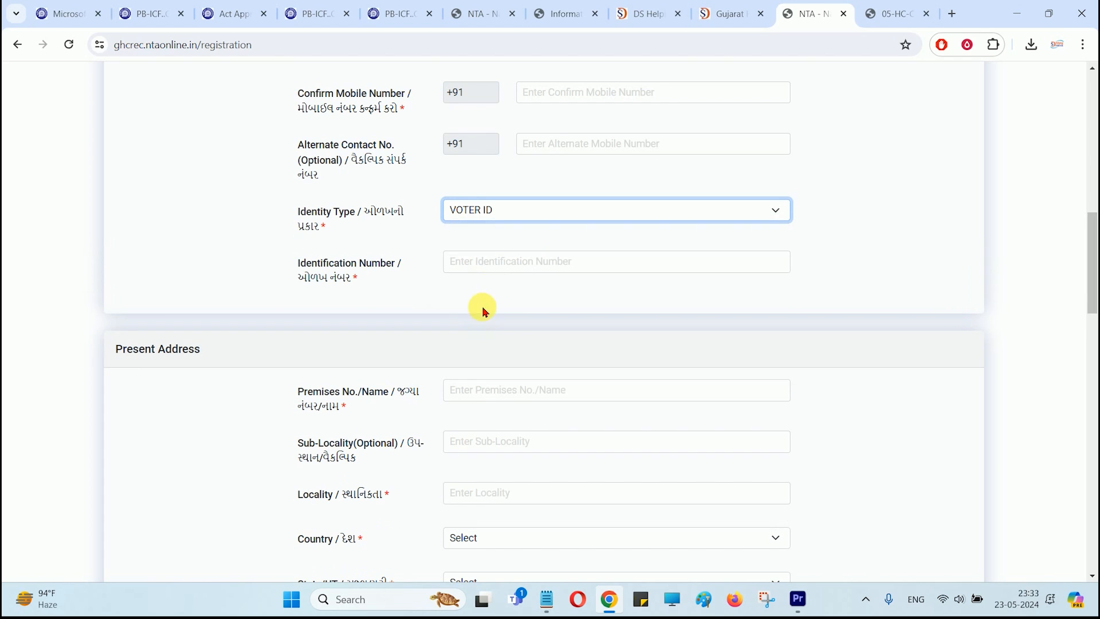
click(497, 273)
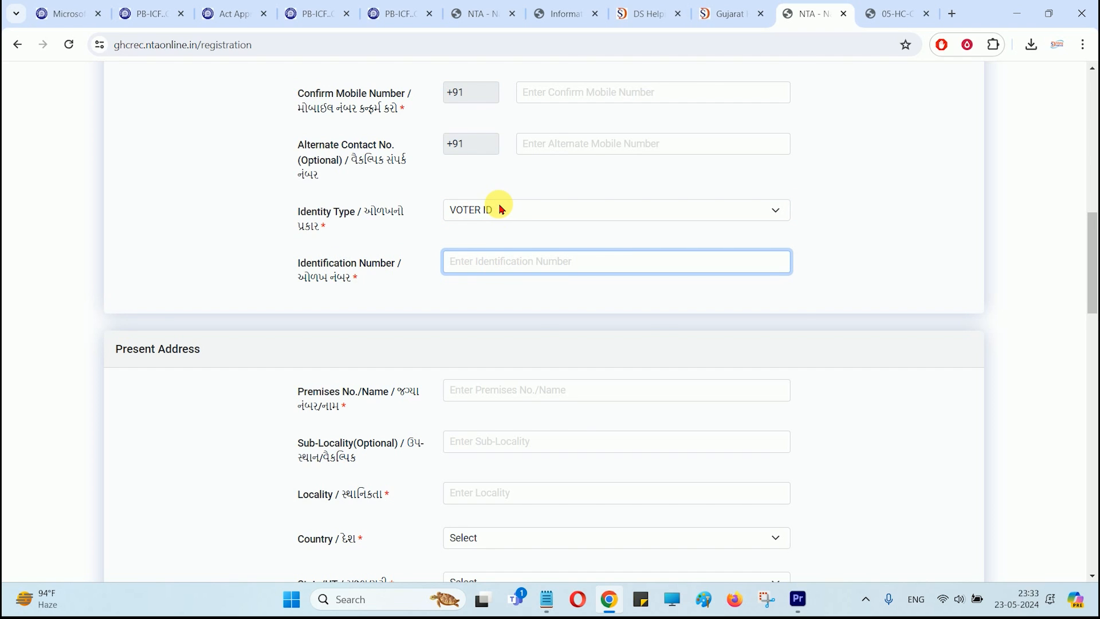
click(500, 210)
click(499, 239)
Step: Answer Yes for Aadhaar Card and consent to sharing the Aadhaar number
click(482, 263)
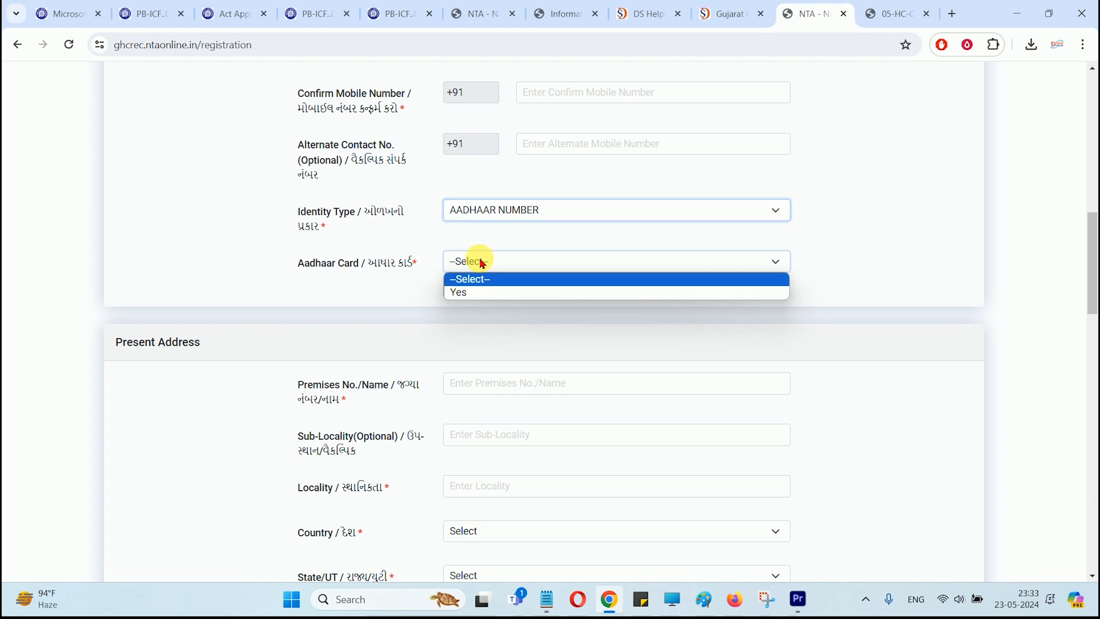
click(458, 292)
click(310, 302)
click(491, 351)
click(490, 411)
click(495, 261)
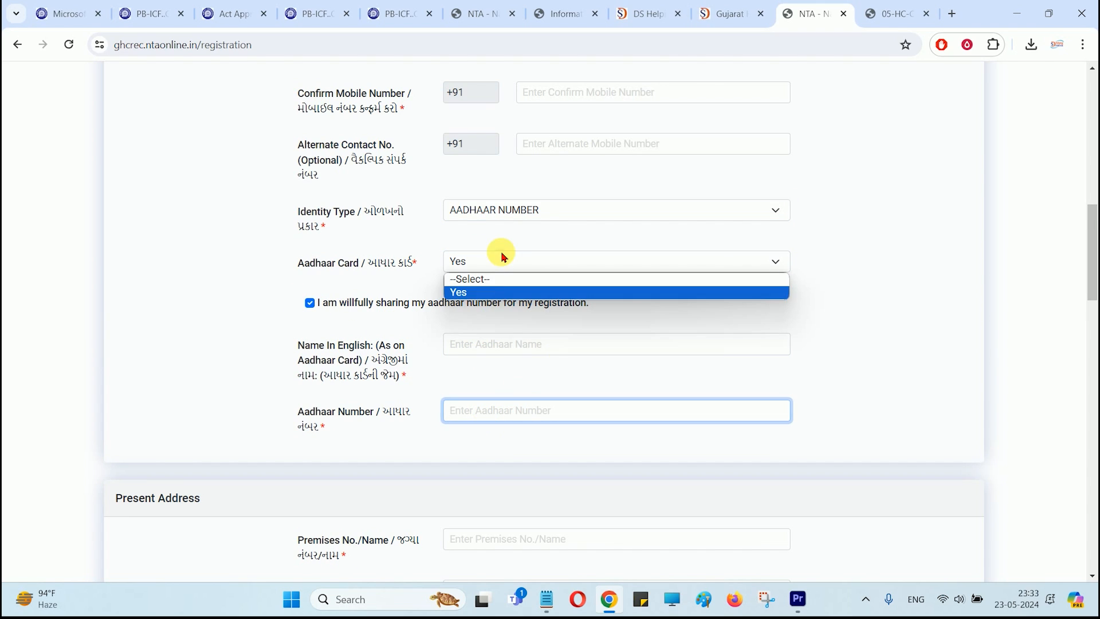
click(491, 292)
Step: Change Identity Type to PAN CARD and move to the Identification Number field
click(489, 210)
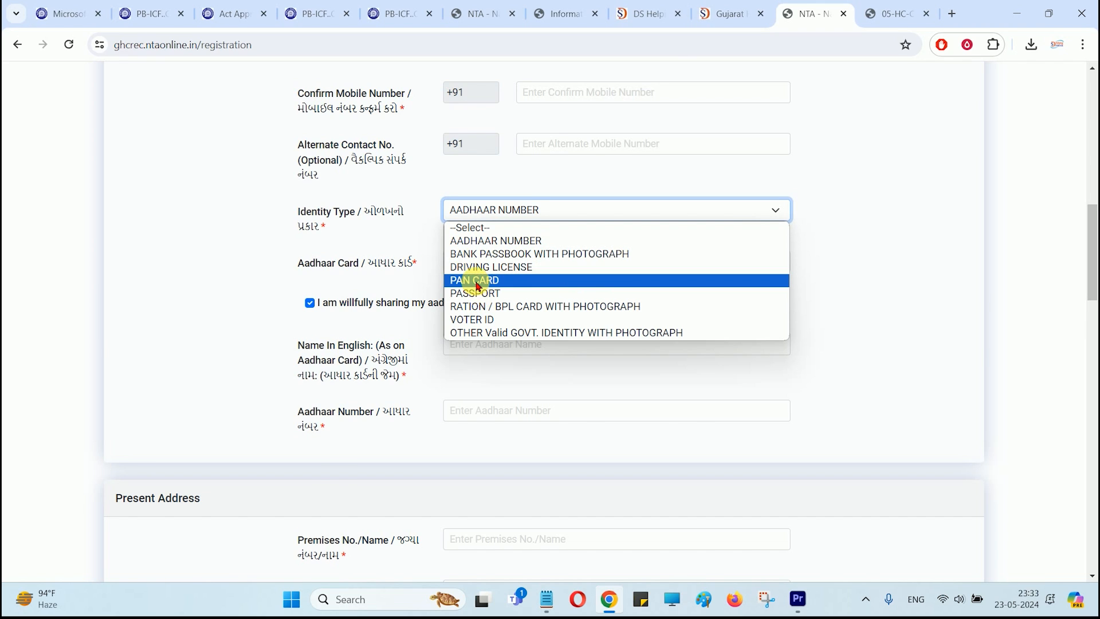
click(482, 280)
click(487, 279)
scroll(283, 216, down, 3)
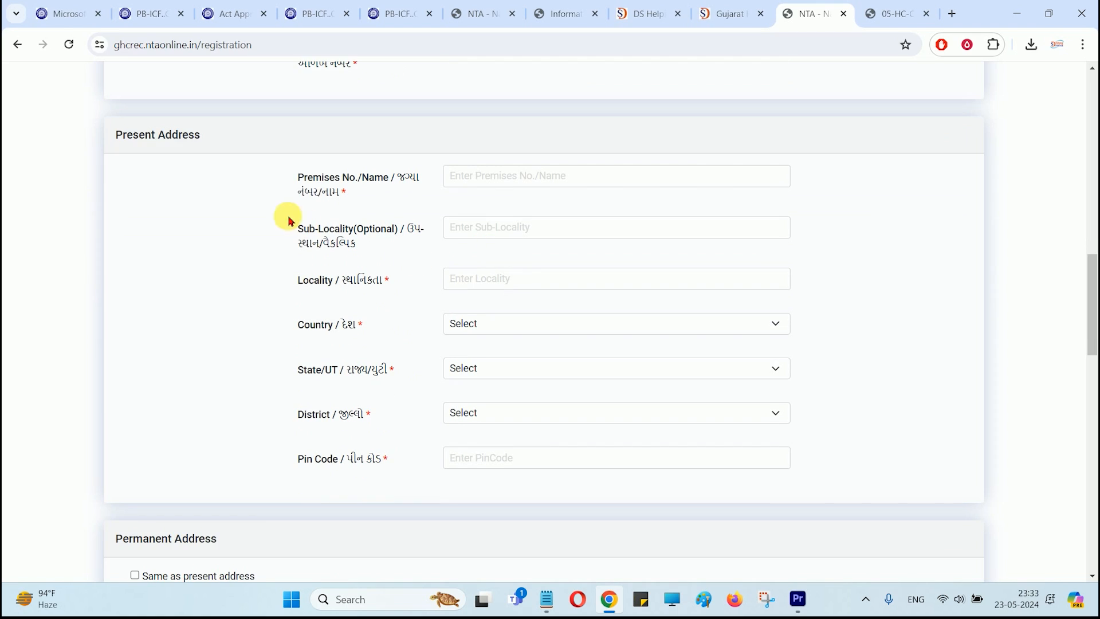
click(474, 182)
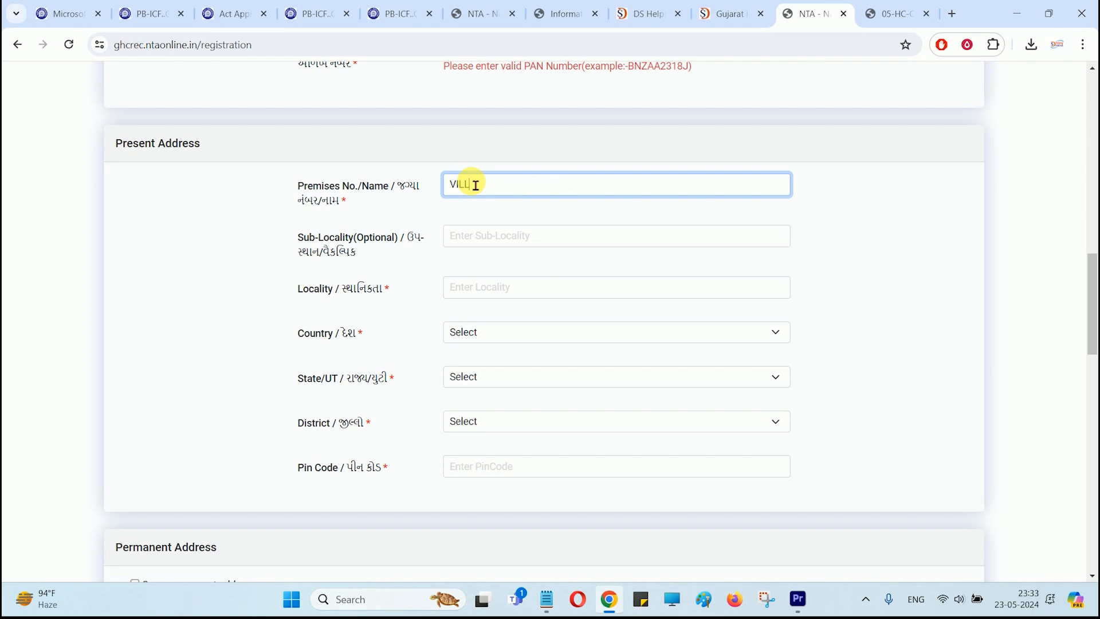
key(Tab)
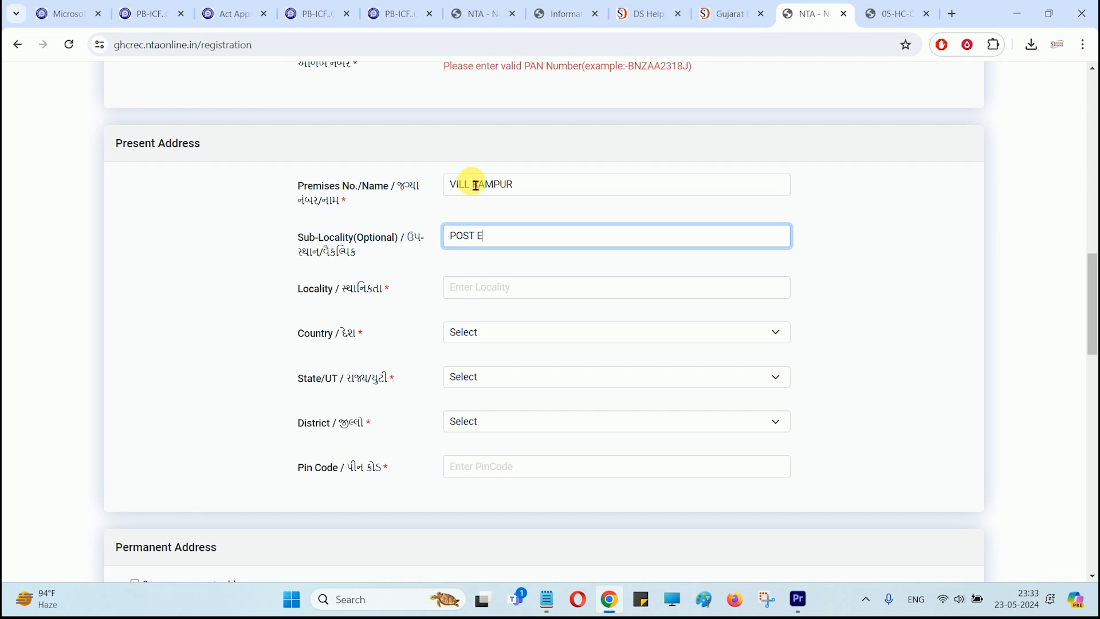
key(Tab)
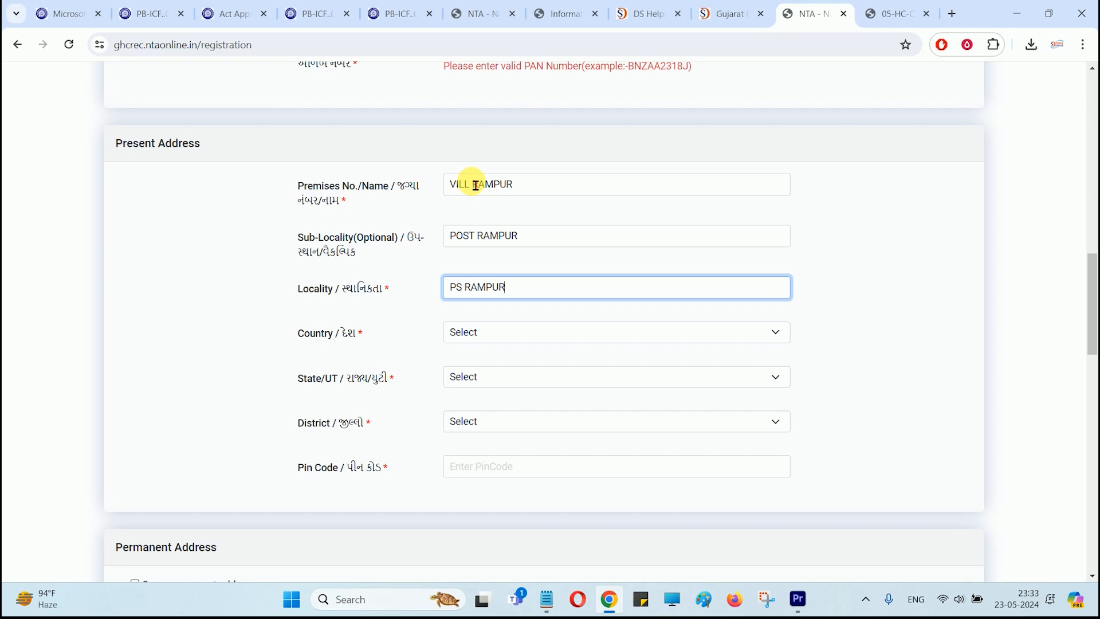
key(Tab)
Step: Set the address country to INDIA and state to BIHAR
click(484, 330)
click(475, 361)
click(498, 378)
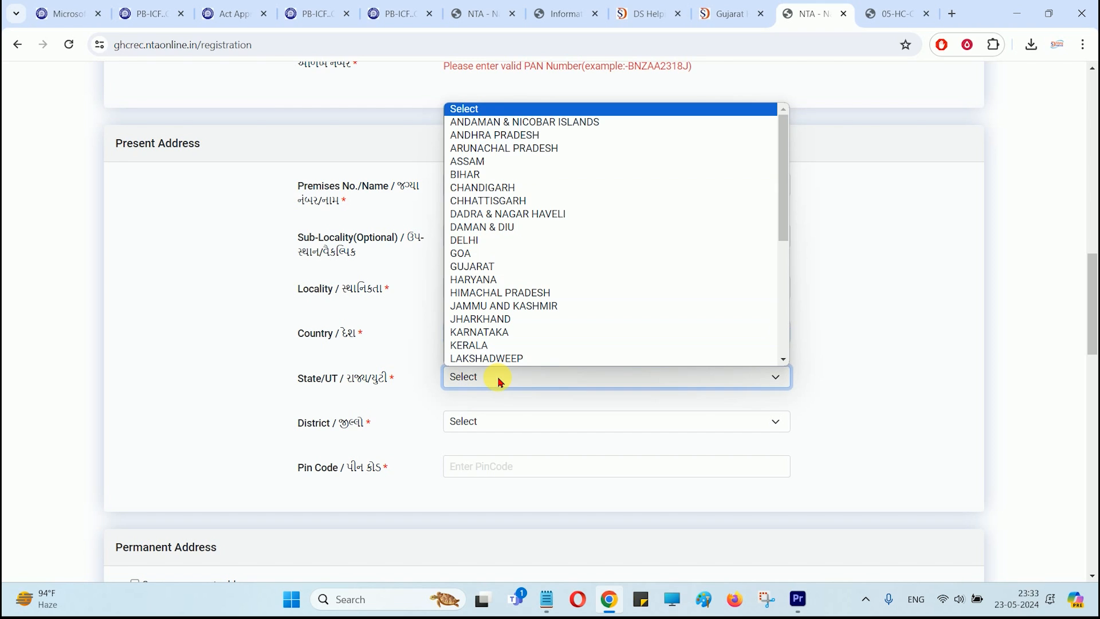
key(b)
key(Return)
click(521, 423)
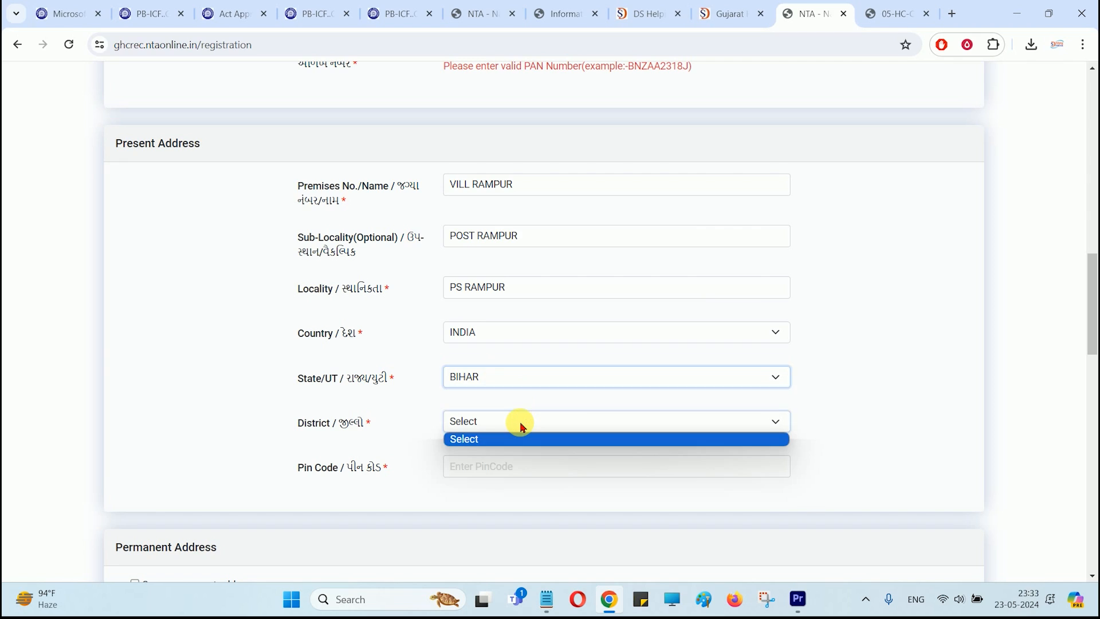
click(489, 472)
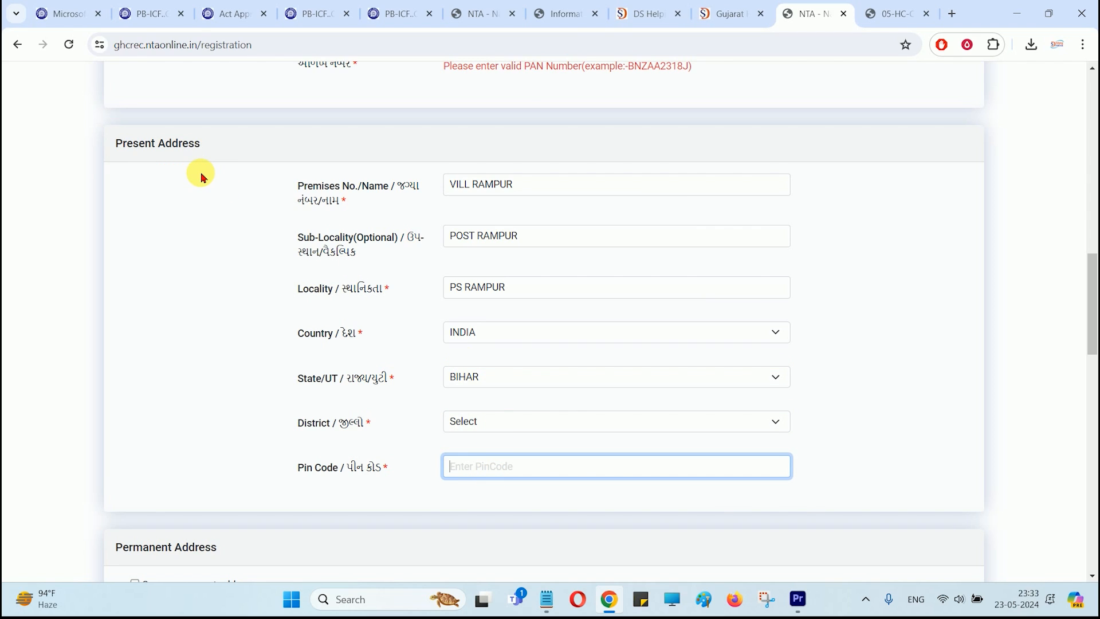
Step: Go back to the premises field and review the address entries
drag(325, 187, 388, 187)
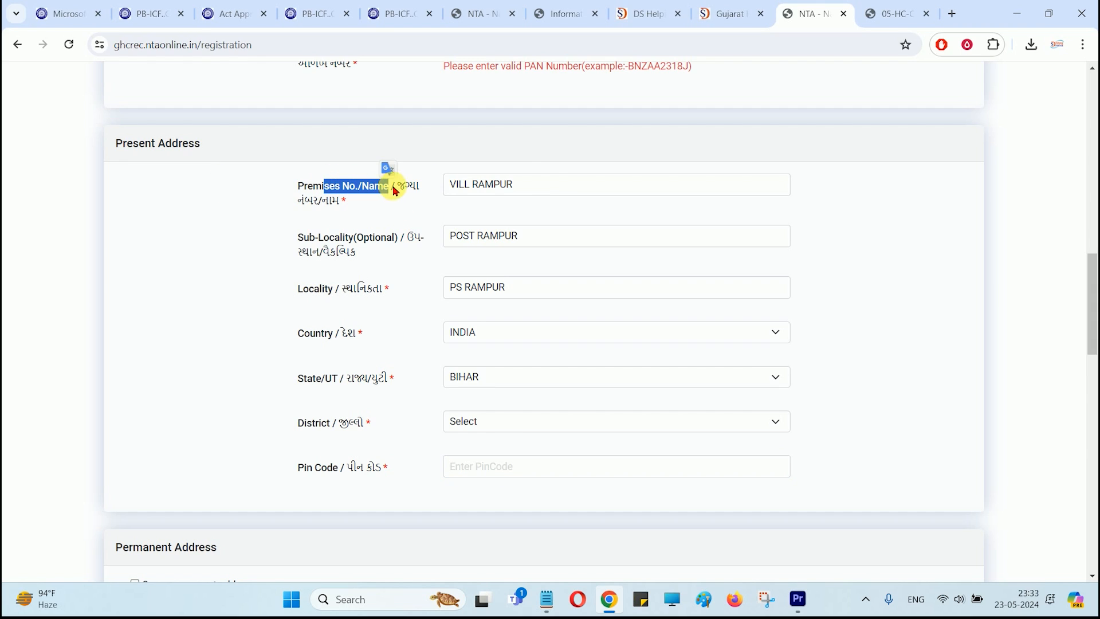
click(555, 189)
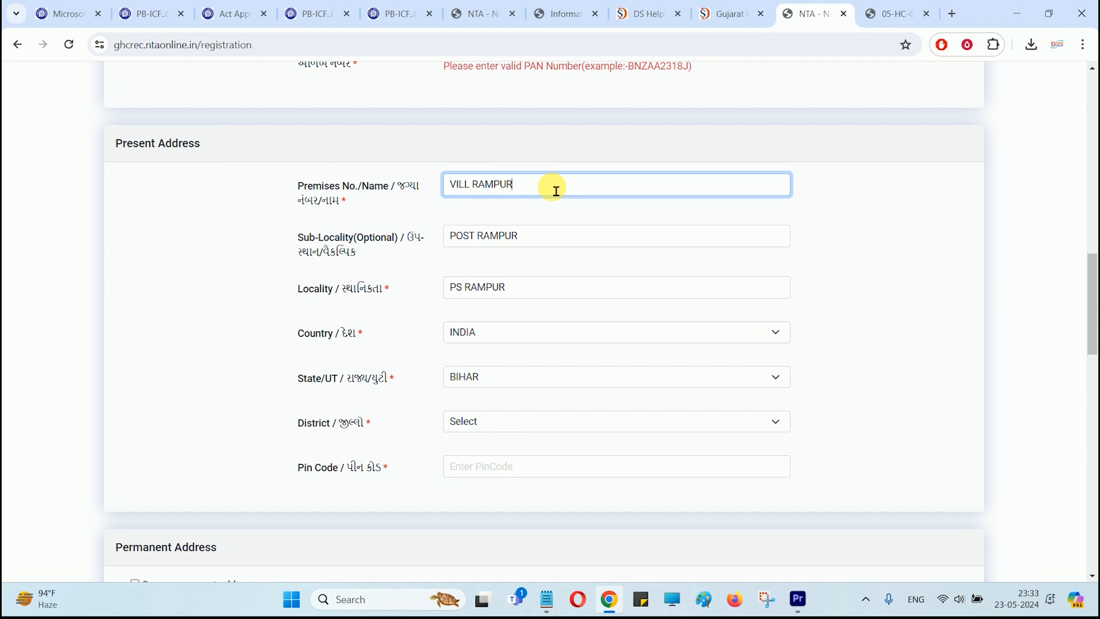
scroll(555, 191, down, 6)
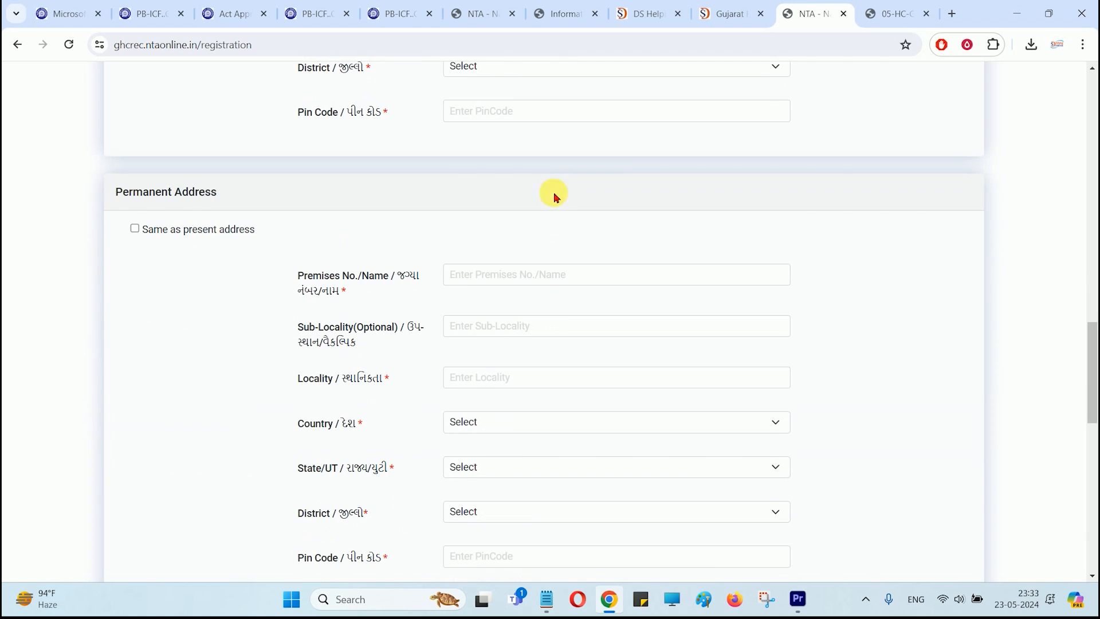
drag(156, 194, 198, 197)
click(199, 197)
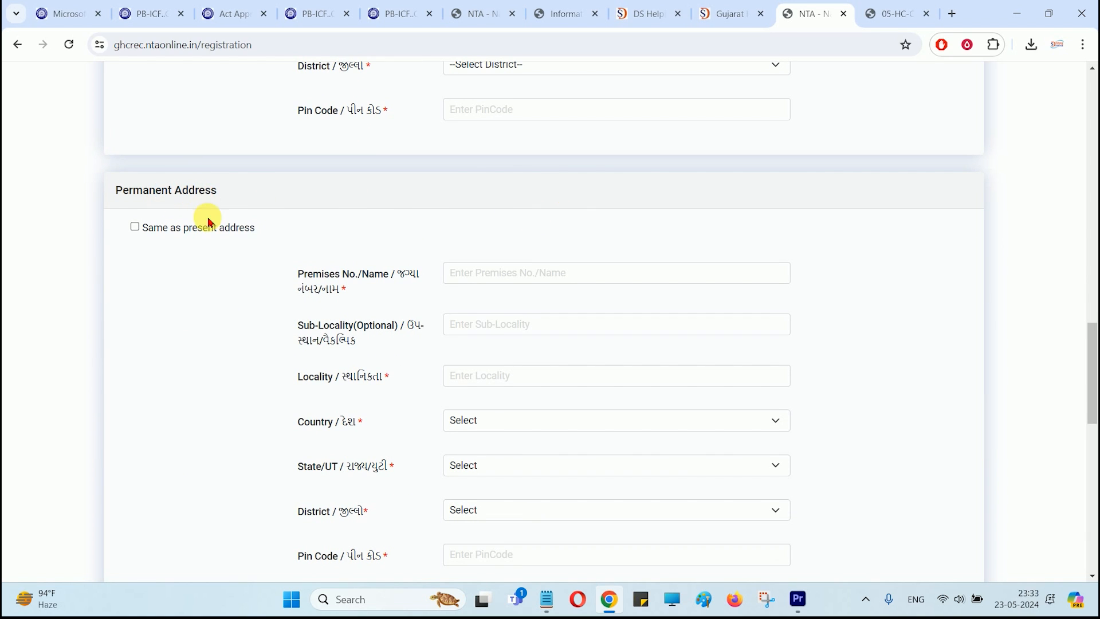
scroll(204, 239, up, 4)
scroll(523, 287, up, 2)
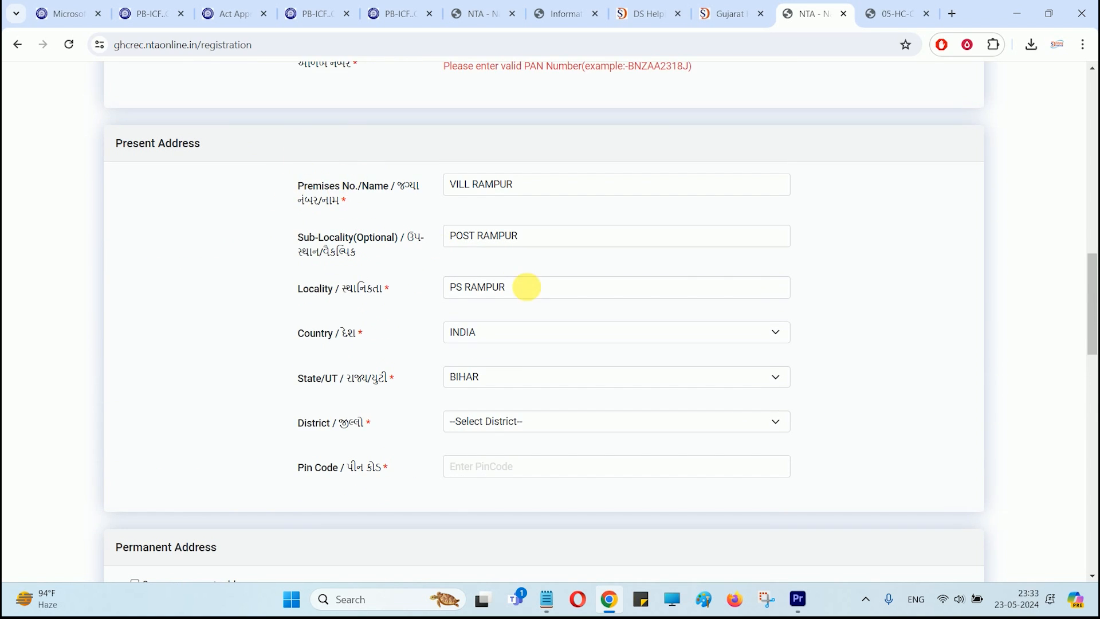
scroll(486, 226, down, 4)
Step: Choose the district by typing 'go', then begin the Pin Code with '8'
click(487, 212)
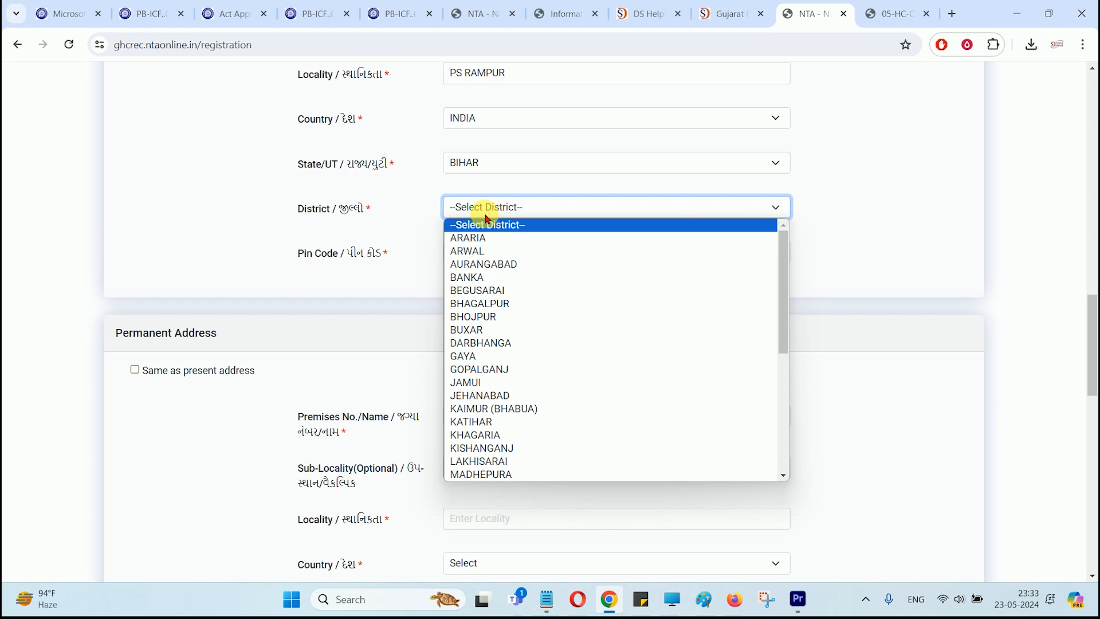
click(486, 215)
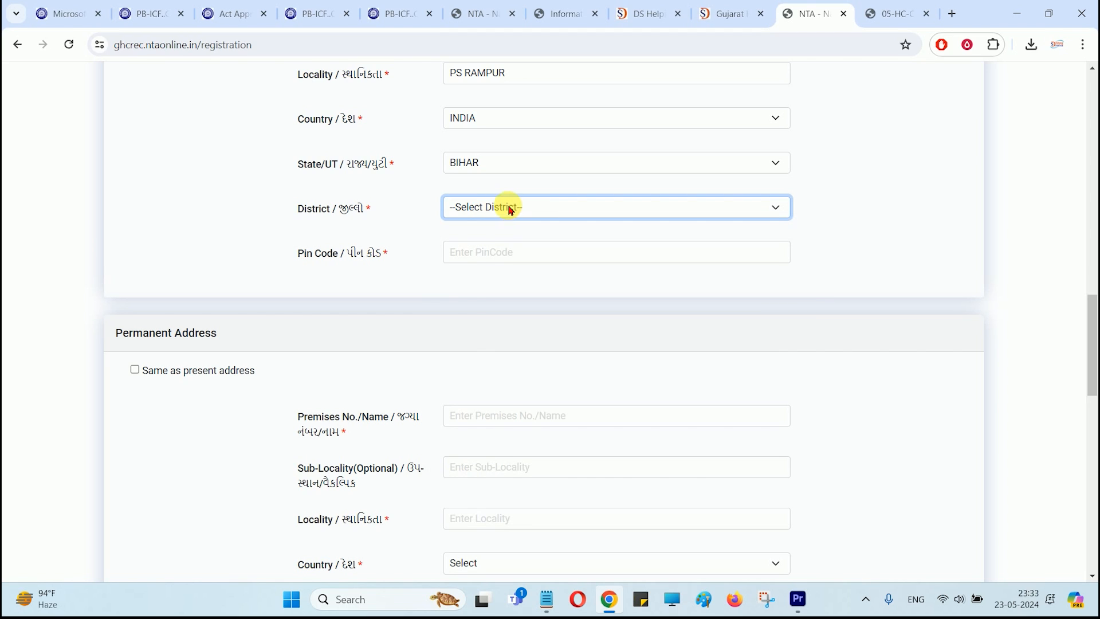
click(509, 205)
text(go)
key(Return)
click(494, 252)
text(841428)
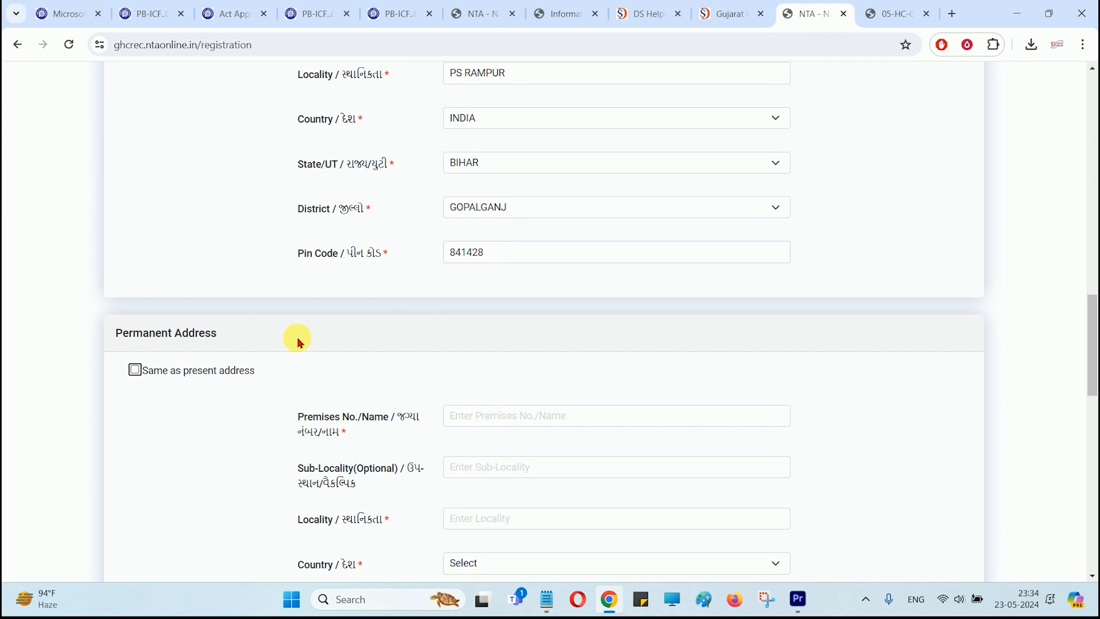
scroll(294, 339, down, 2)
click(135, 227)
scroll(550, 363, down, 3)
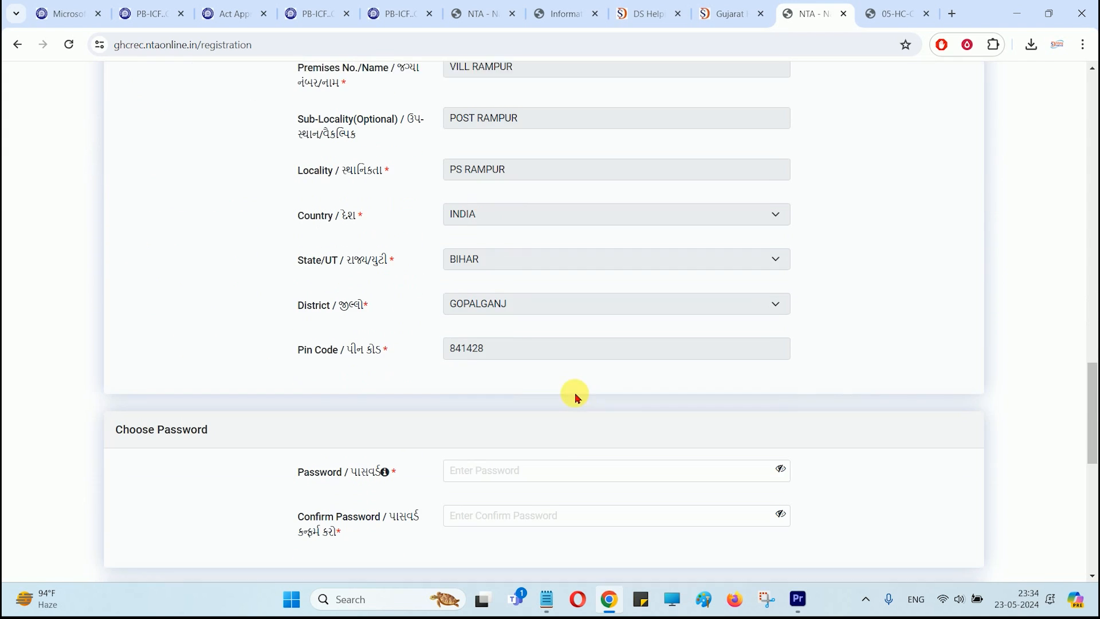
scroll(263, 265, up, 2)
click(134, 156)
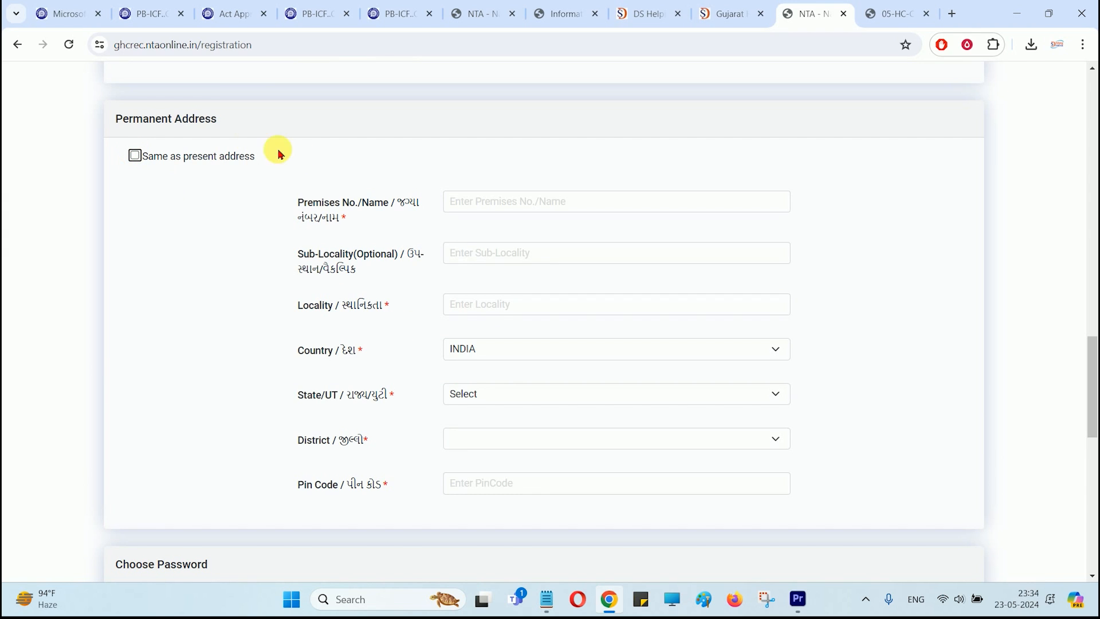
scroll(246, 184, up, 5)
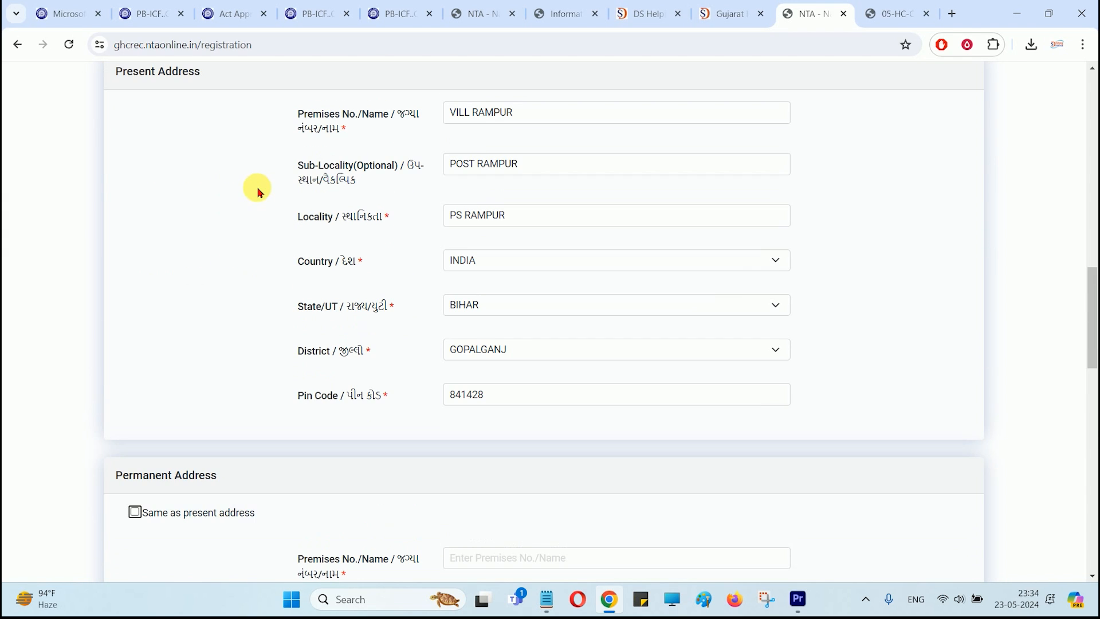
scroll(247, 179, down, 10)
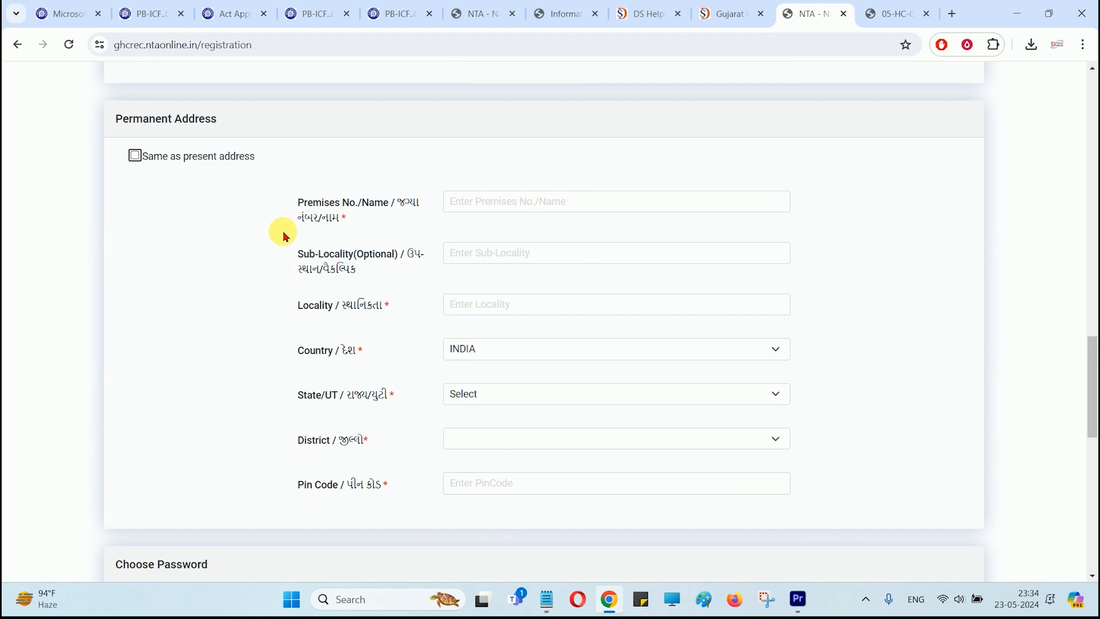
click(530, 258)
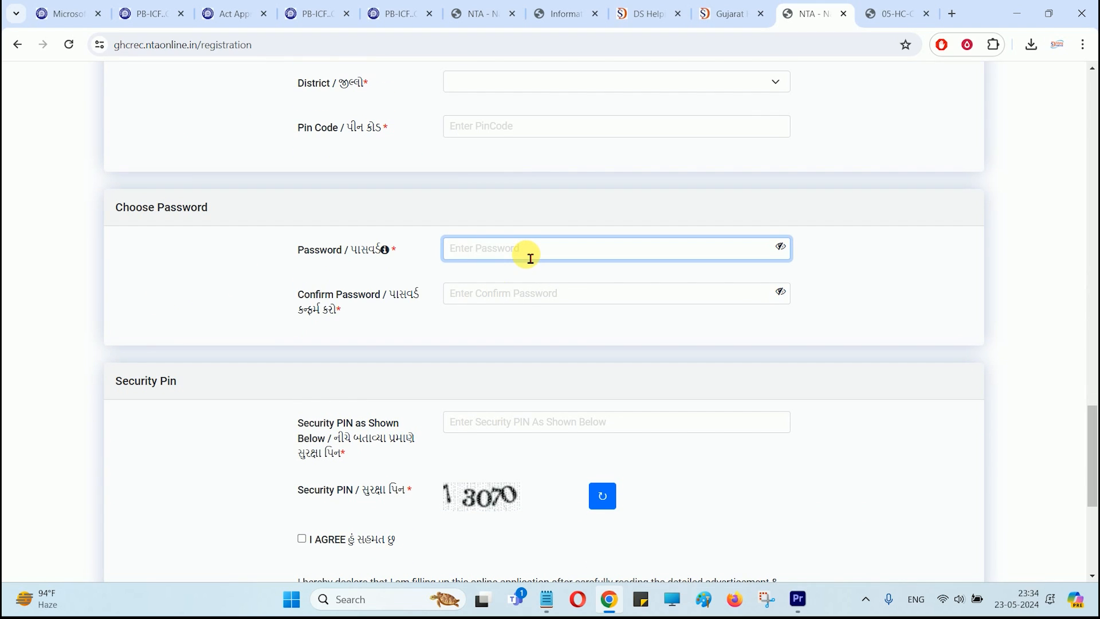
click(388, 254)
click(468, 252)
click(474, 293)
click(477, 256)
scroll(477, 256, down, 5)
click(507, 143)
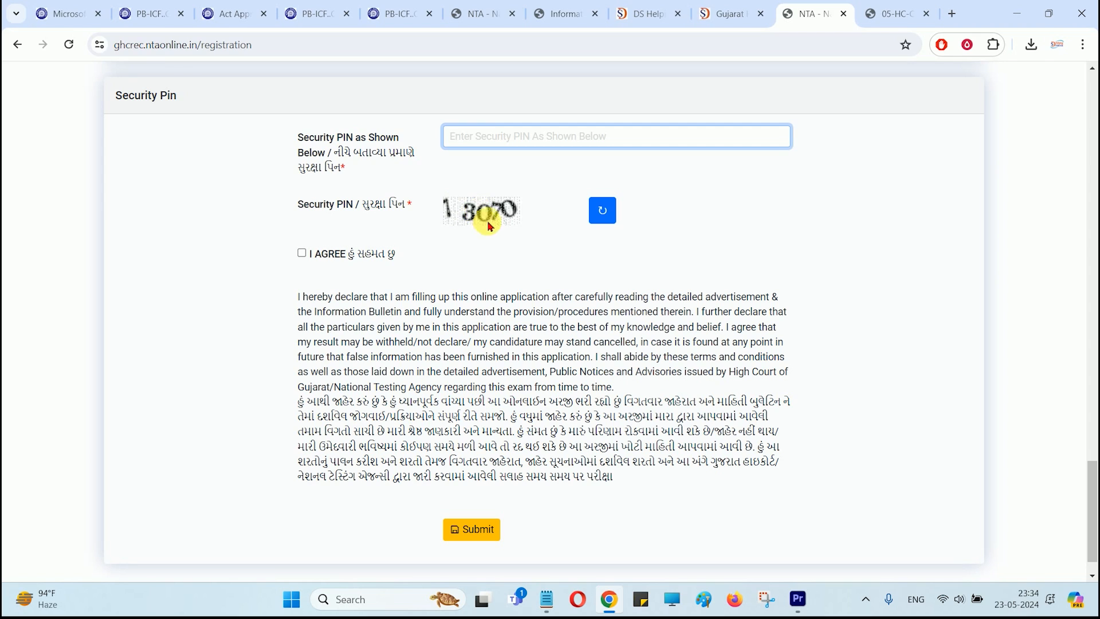
click(303, 253)
Step: Submit the registration, then confirm name, parents' names, DOB, mobile, e-mail and the declaration on the preview
scroll(401, 373, down, 1)
click(480, 483)
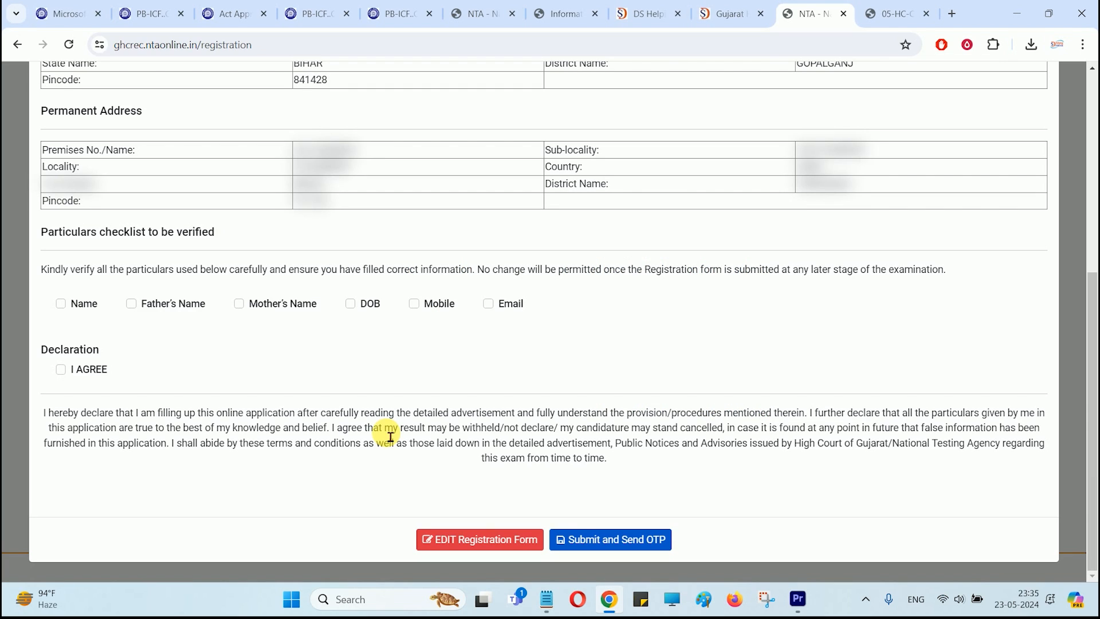
click(133, 303)
click(62, 304)
click(237, 304)
click(350, 304)
click(414, 304)
click(488, 304)
click(61, 370)
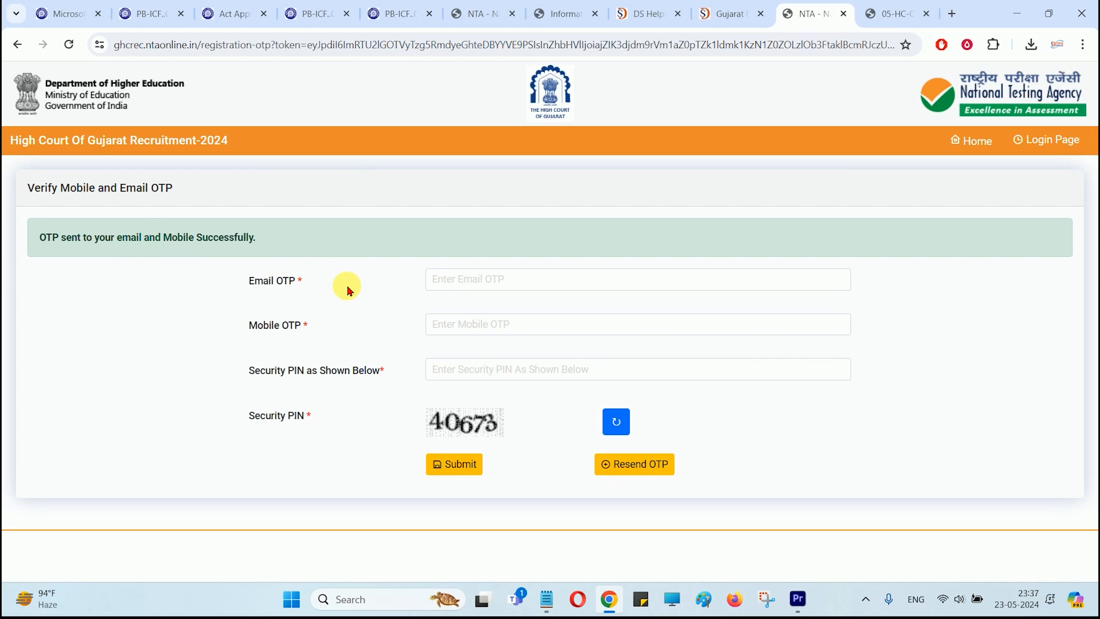
Step: Enter the e-mail OTP, mobile OTP and security PIN, then submit them to finish registration
click(465, 280)
click(464, 334)
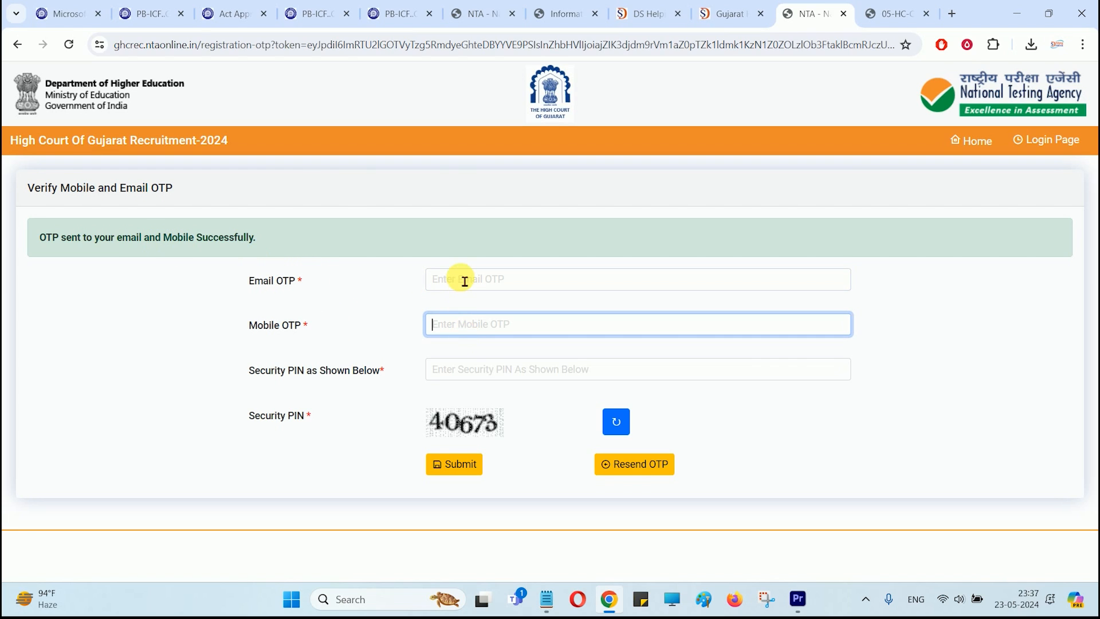
click(469, 383)
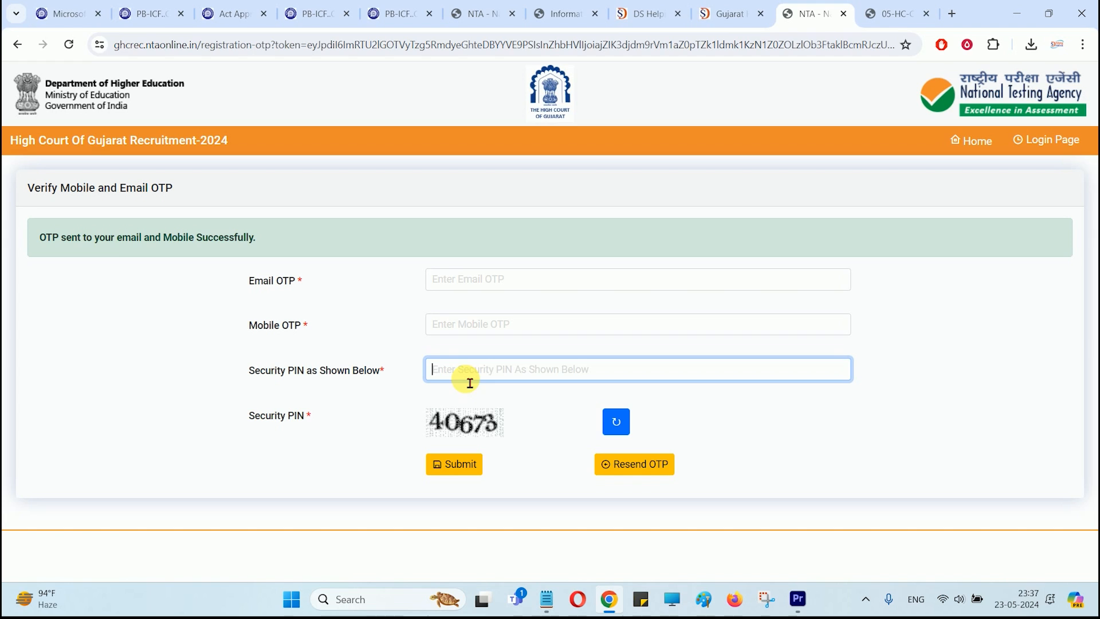
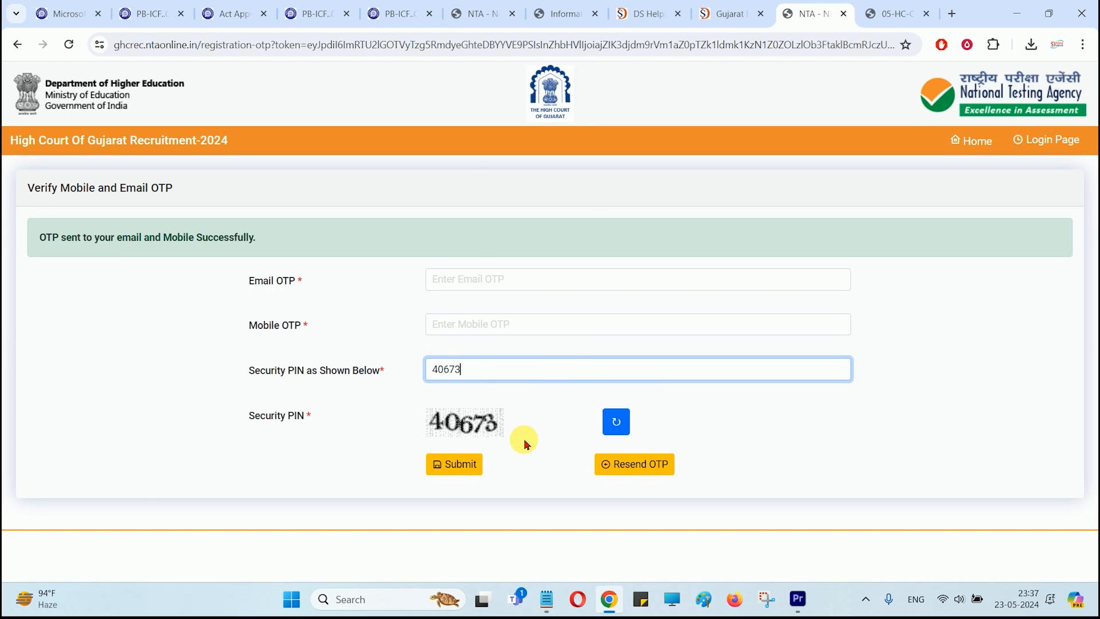
key(Return)
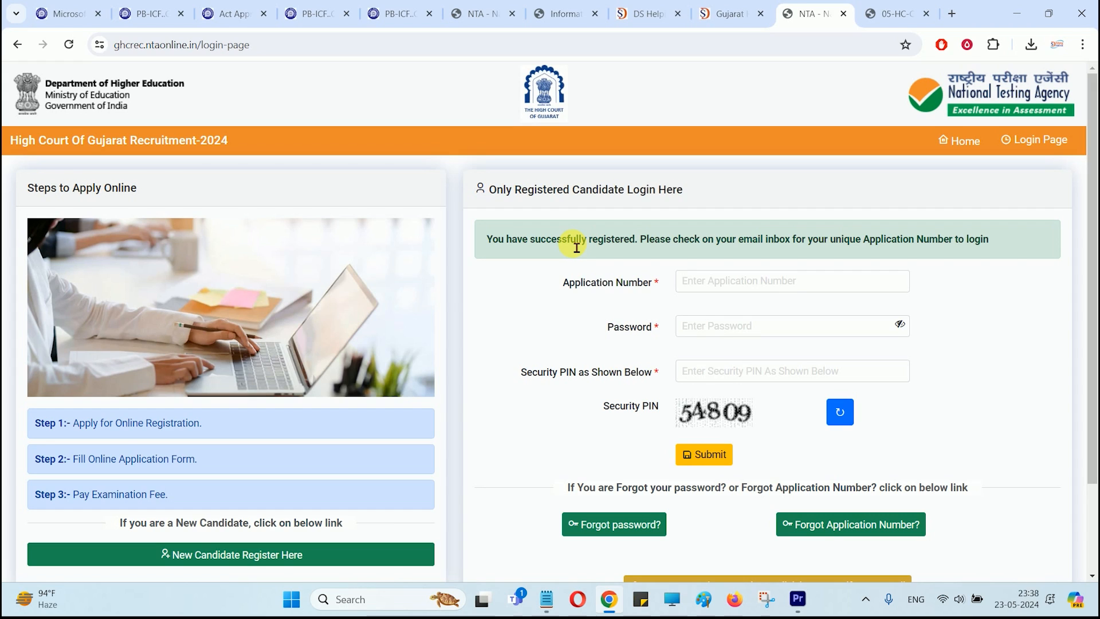
Step: Highlight the registration success message and the note to check e-mail for the Application Number
drag(556, 245, 630, 248)
drag(510, 245, 629, 250)
click(630, 250)
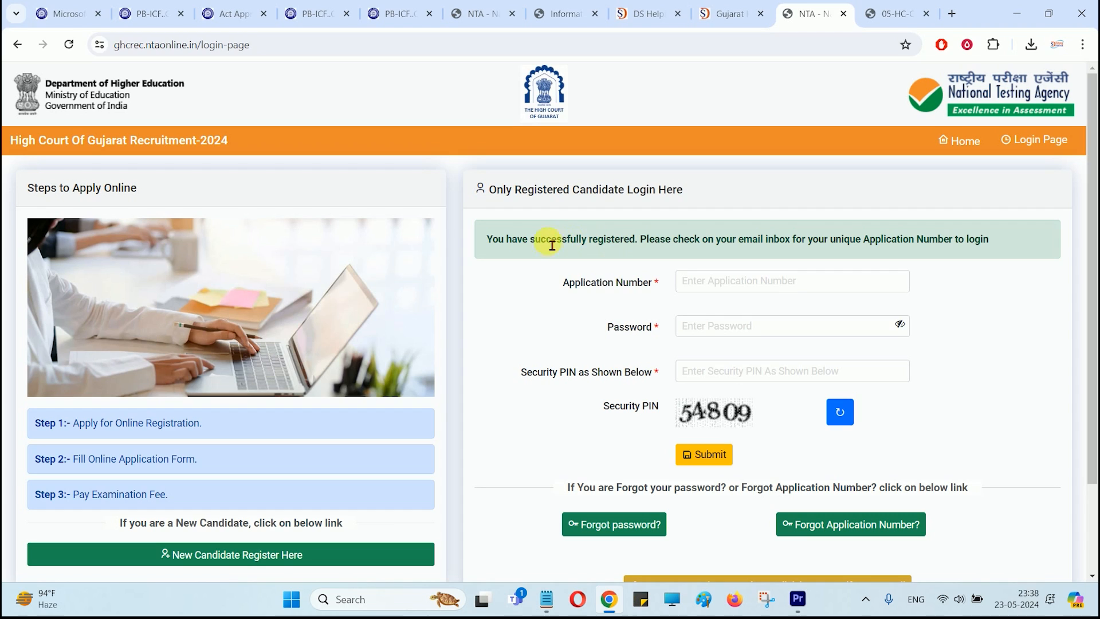
drag(758, 247, 968, 251)
click(854, 248)
click(968, 252)
Step: Enter the Application Number and password on the candidate login page
click(707, 290)
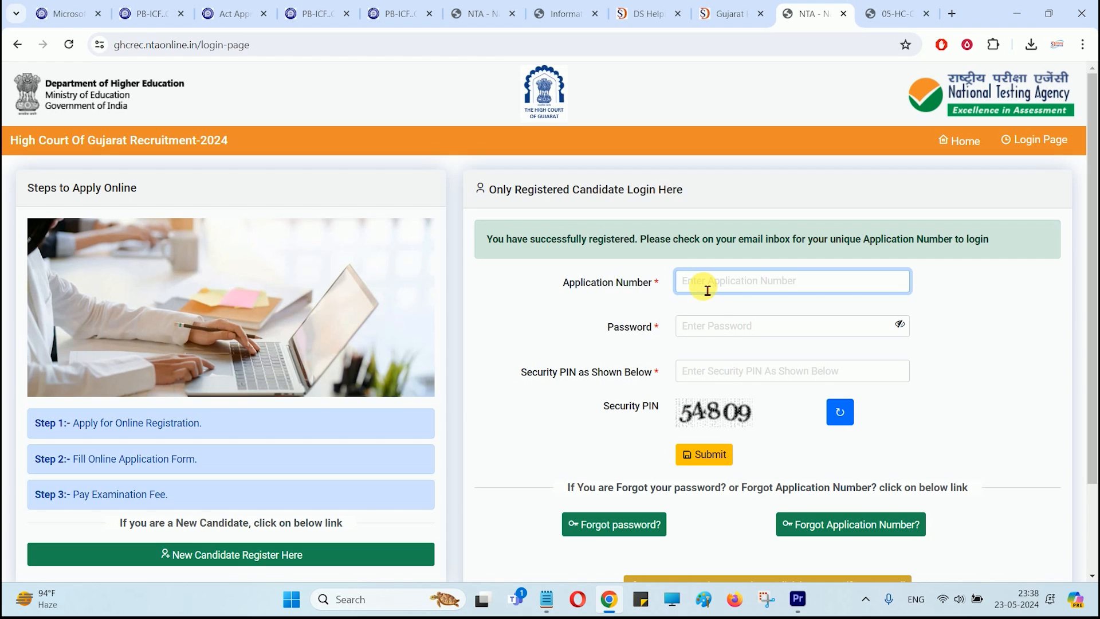
scroll(708, 290, down, 1)
click(704, 253)
scroll(703, 253, down, 1)
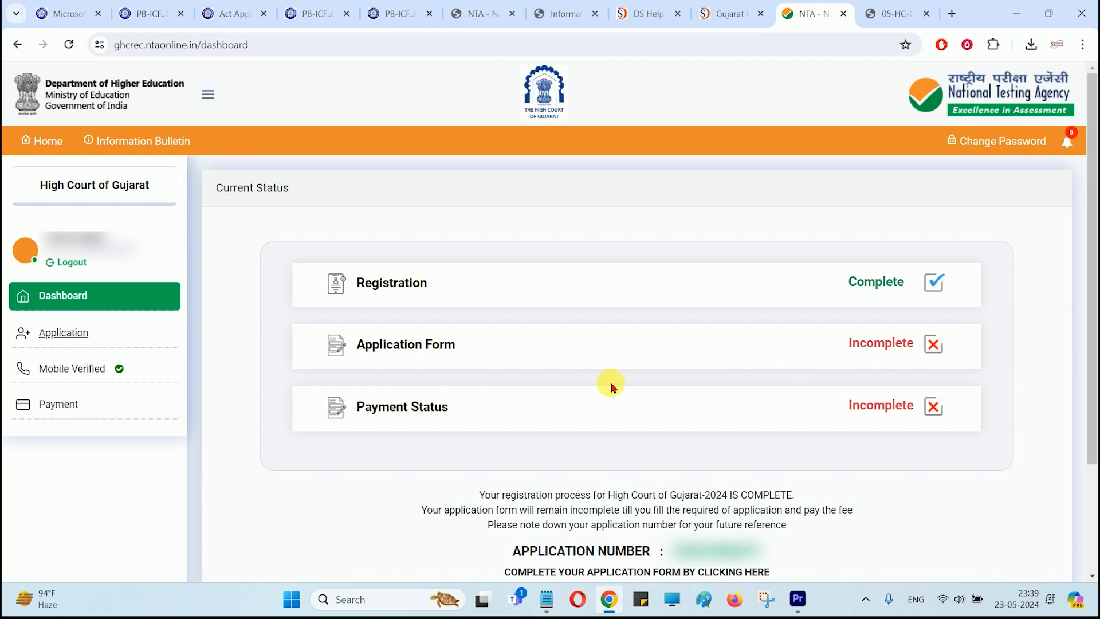
scroll(611, 388, down, 3)
Step: Open the Personal Detail form and set Gujarat domicile to YES after briefly trying NO
click(619, 473)
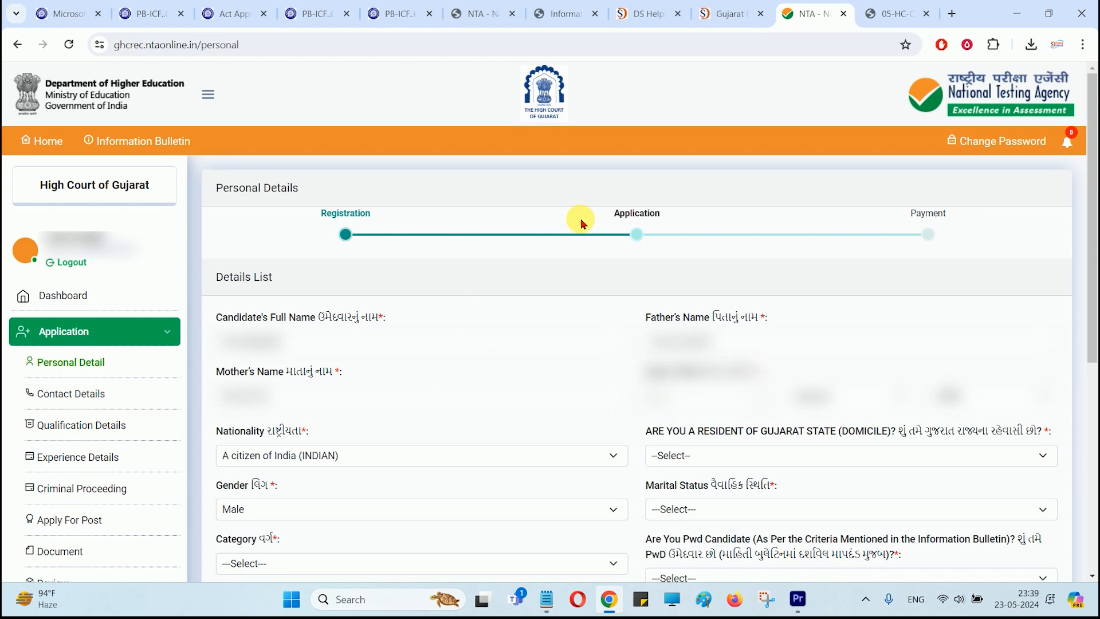
scroll(580, 223, down, 5)
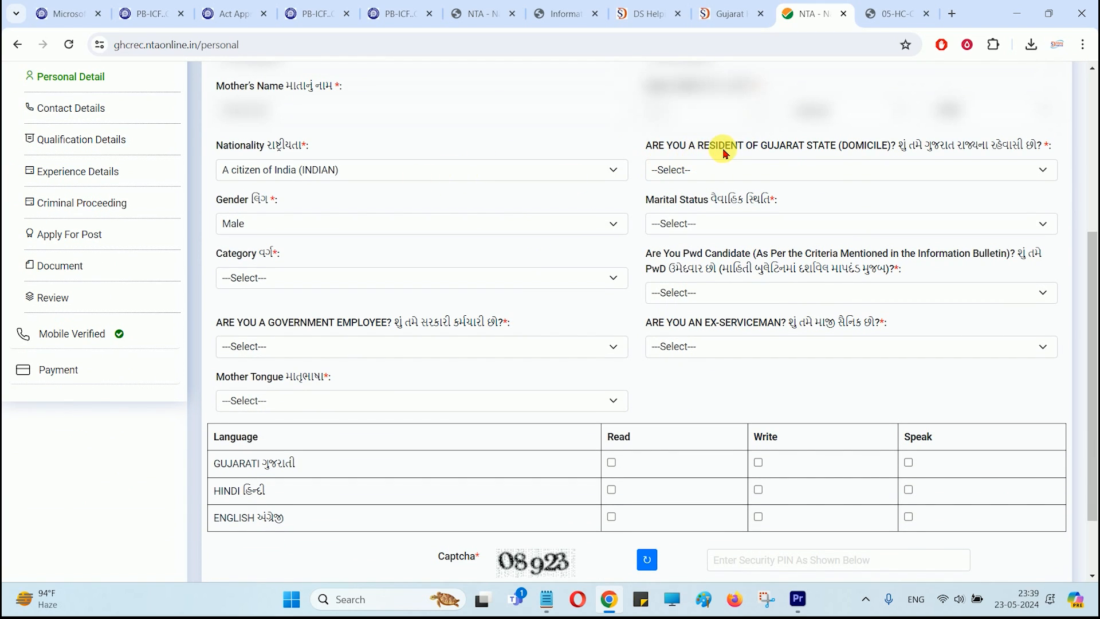
click(775, 171)
click(695, 202)
click(693, 172)
click(680, 214)
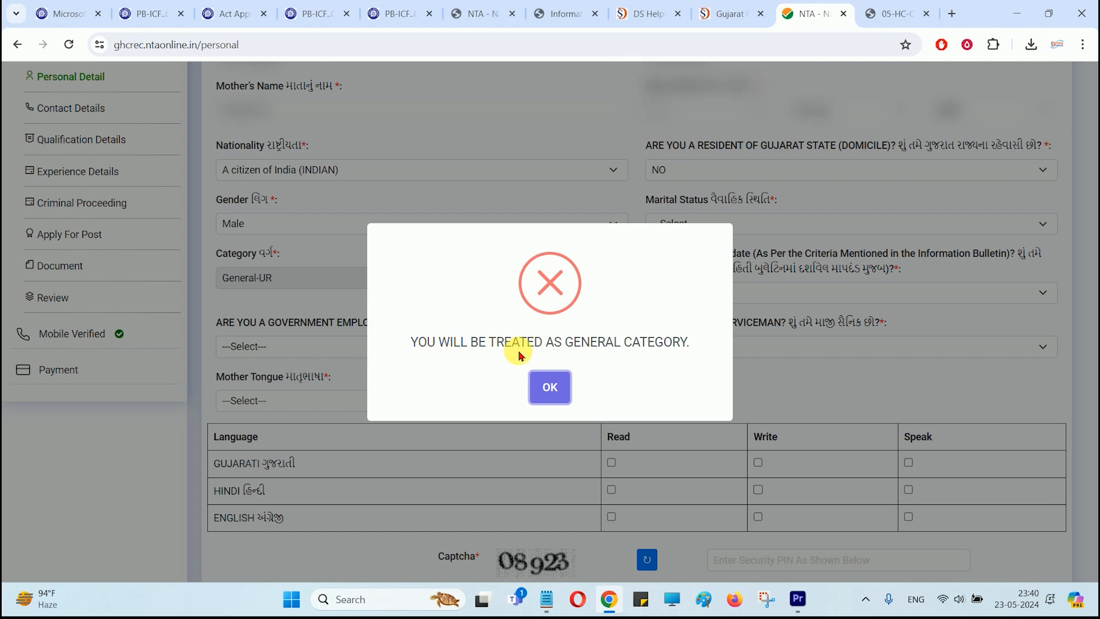
click(548, 387)
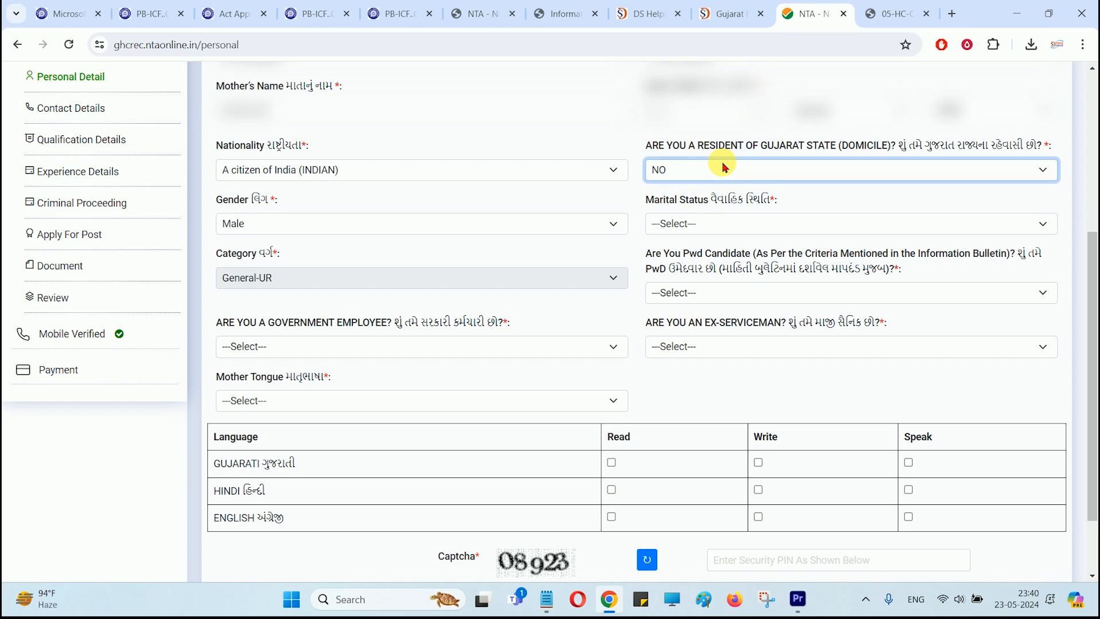
click(686, 177)
click(676, 201)
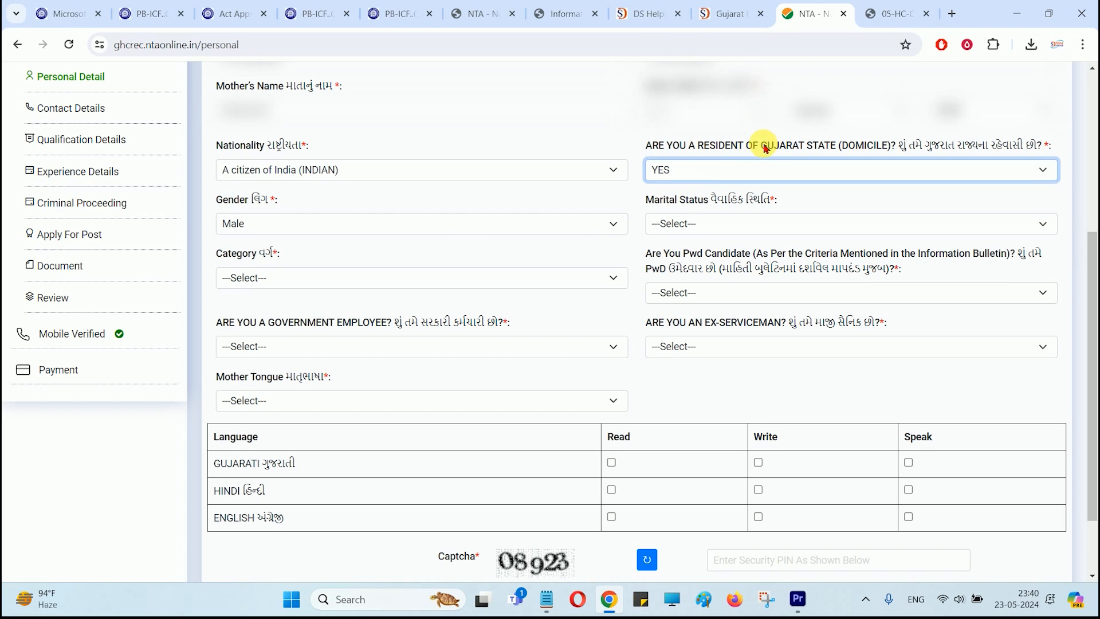
Step: Set marital status to Single, leaving gender, category and government-employee answers unchanged
drag(764, 144, 854, 136)
drag(791, 150, 860, 146)
click(858, 134)
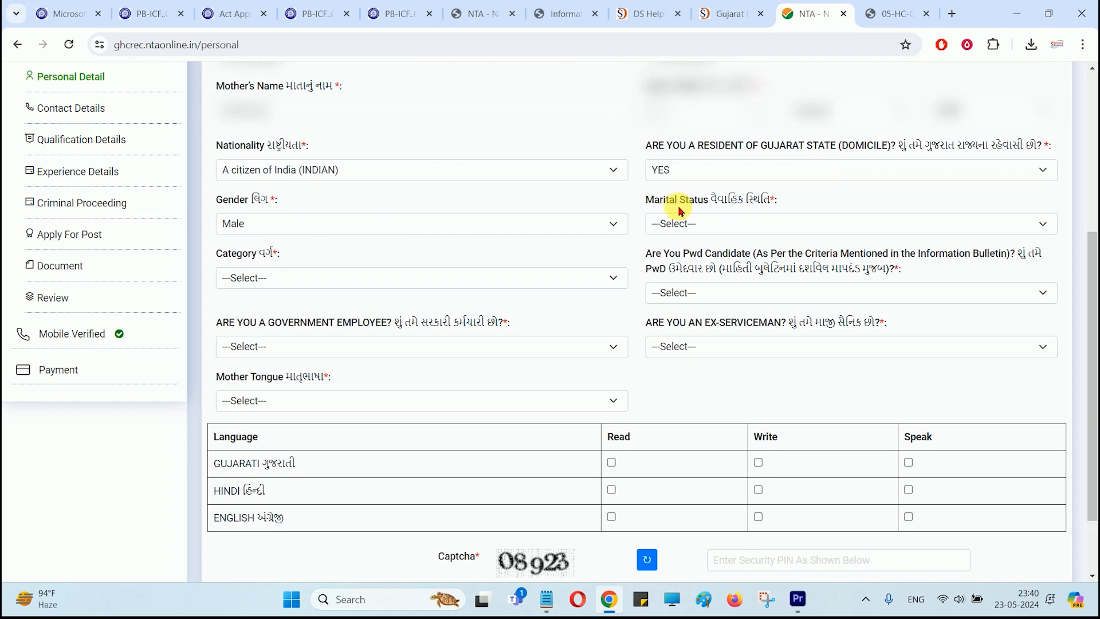
click(280, 223)
click(280, 224)
click(268, 279)
click(268, 282)
click(712, 223)
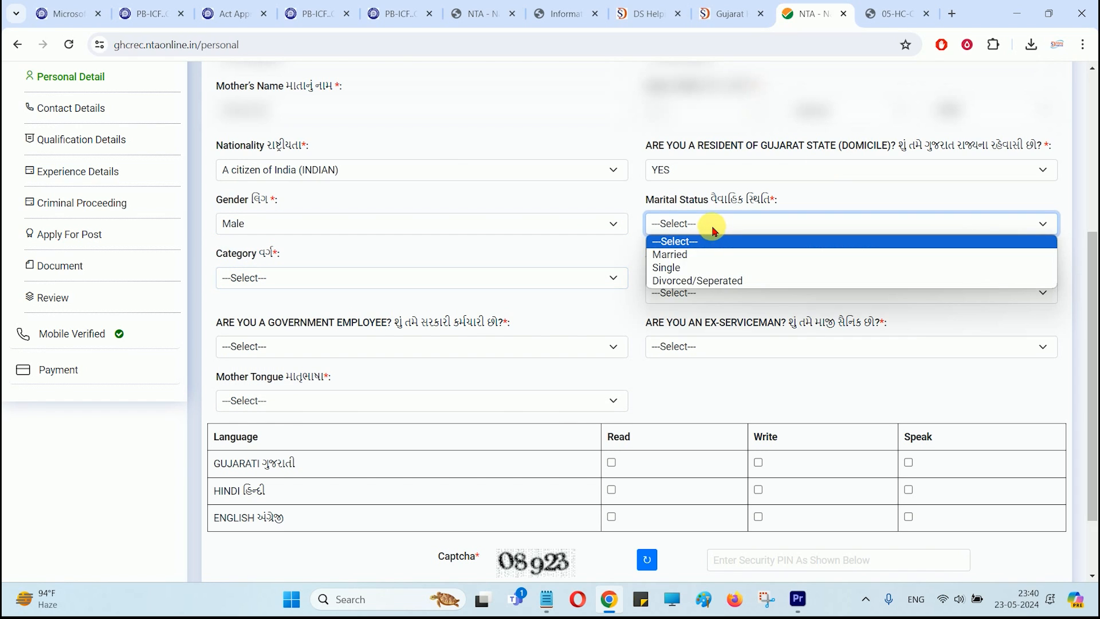
click(685, 270)
click(356, 280)
click(554, 314)
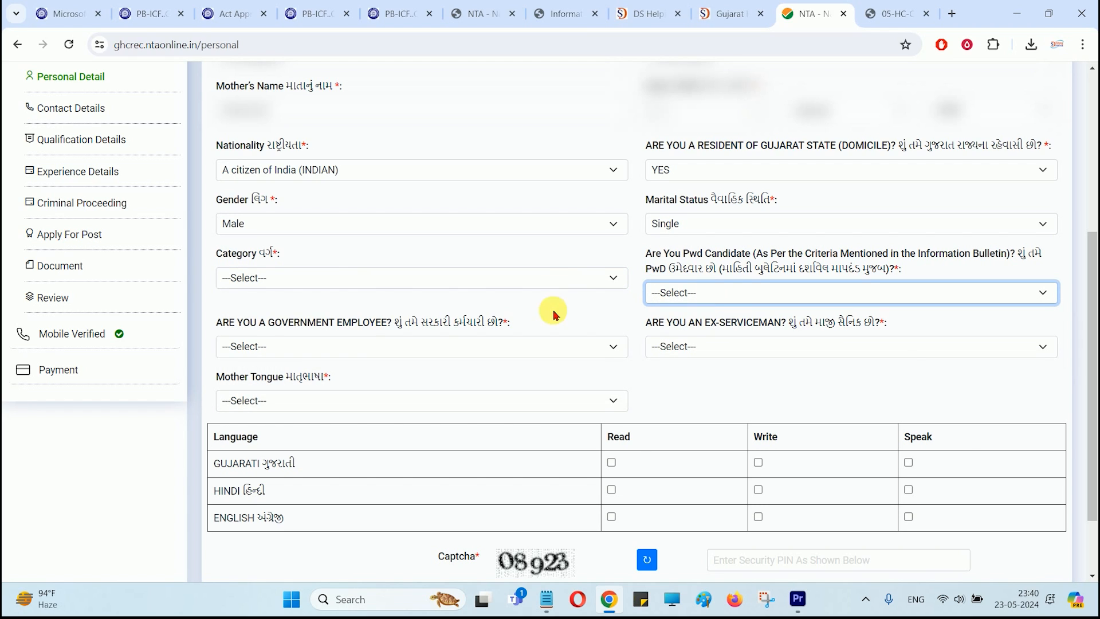
click(270, 346)
click(287, 346)
Step: Toggle domicile to NO and back to YES, then set the category to ST
click(691, 171)
click(670, 206)
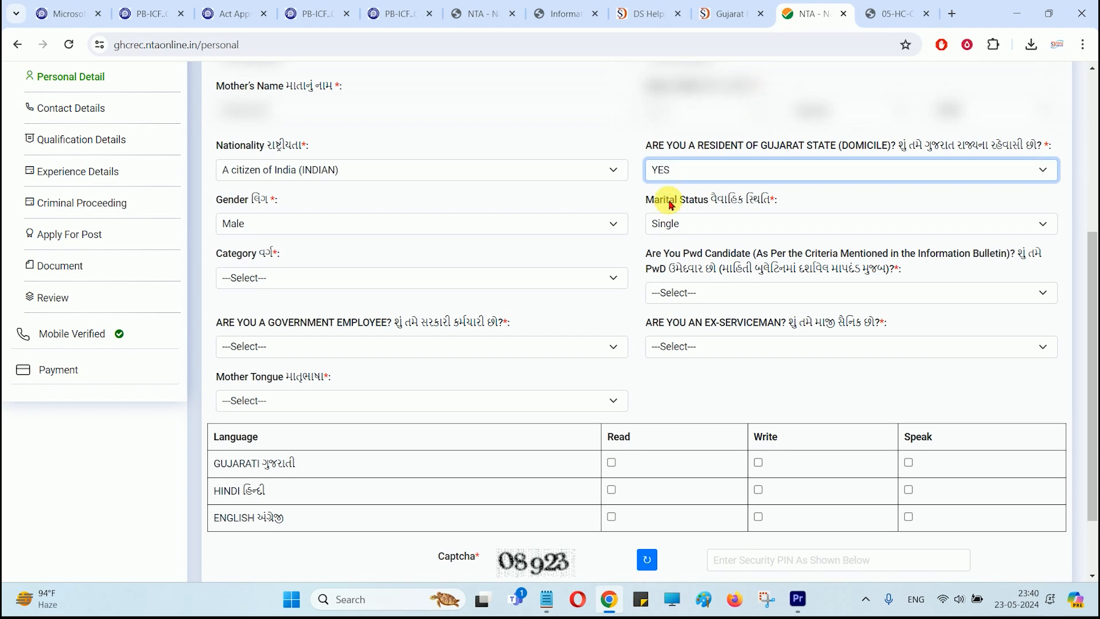
click(669, 175)
click(669, 214)
click(547, 385)
drag(233, 278, 316, 285)
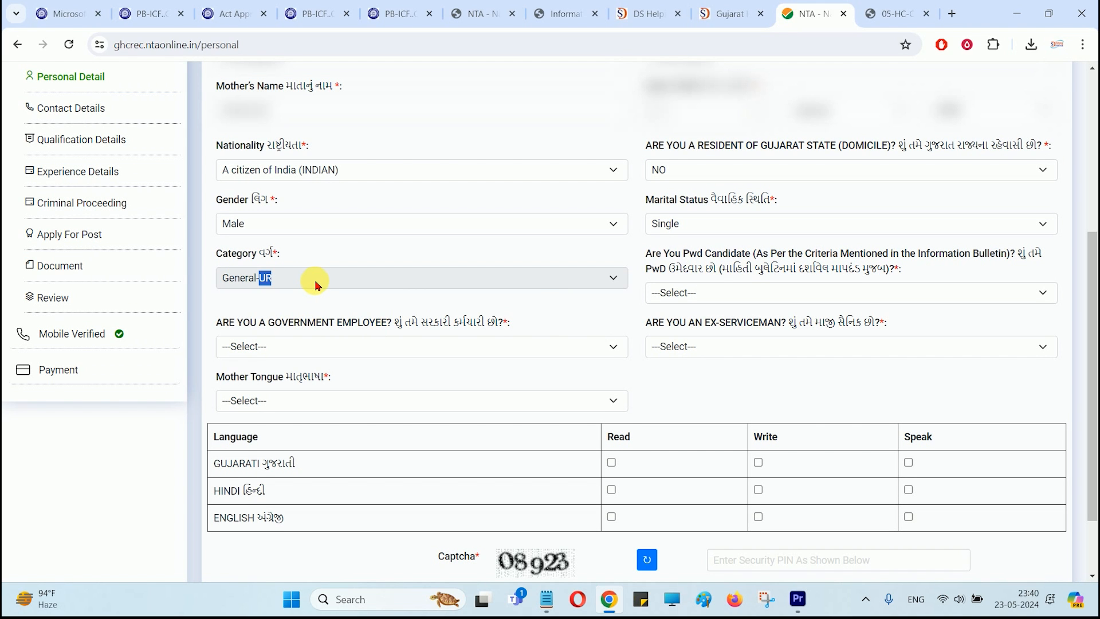
click(688, 172)
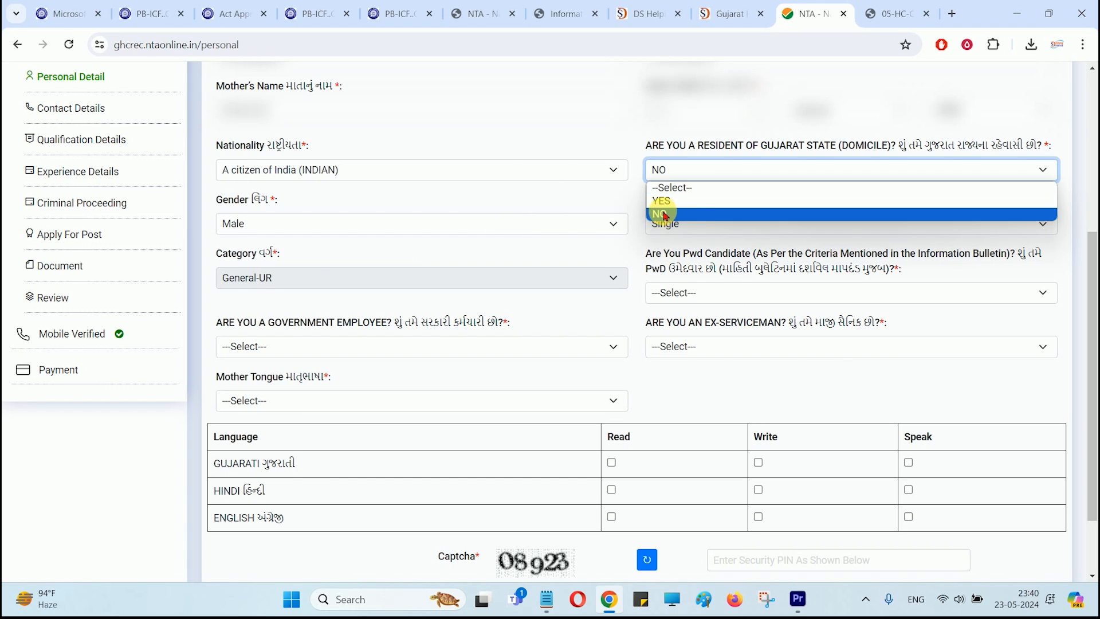
click(666, 205)
click(332, 278)
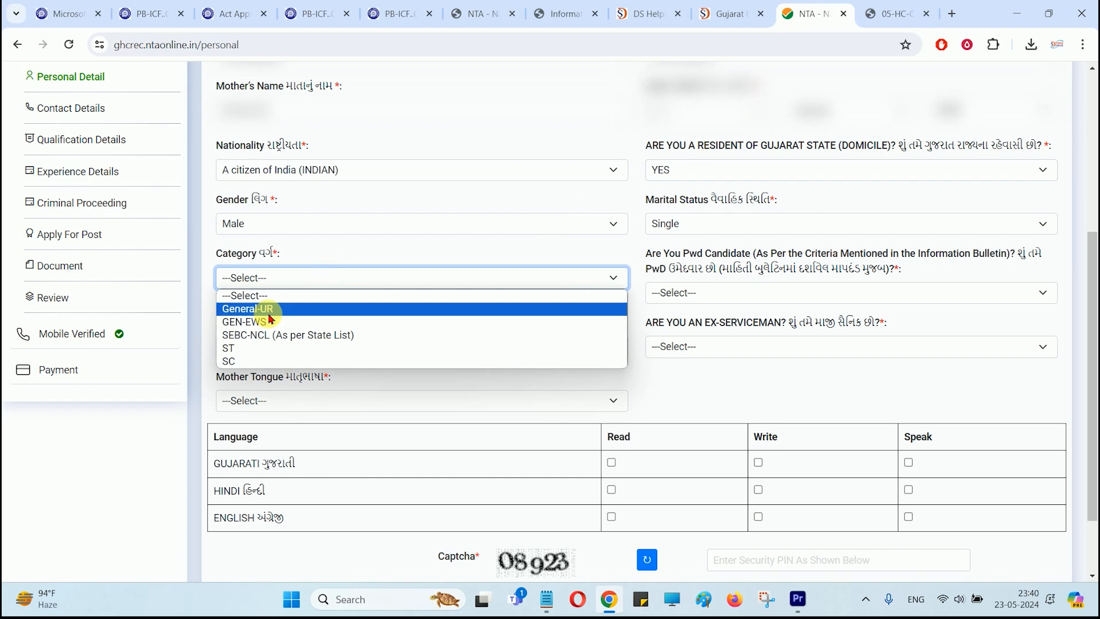
click(235, 353)
scroll(386, 282, down, 1)
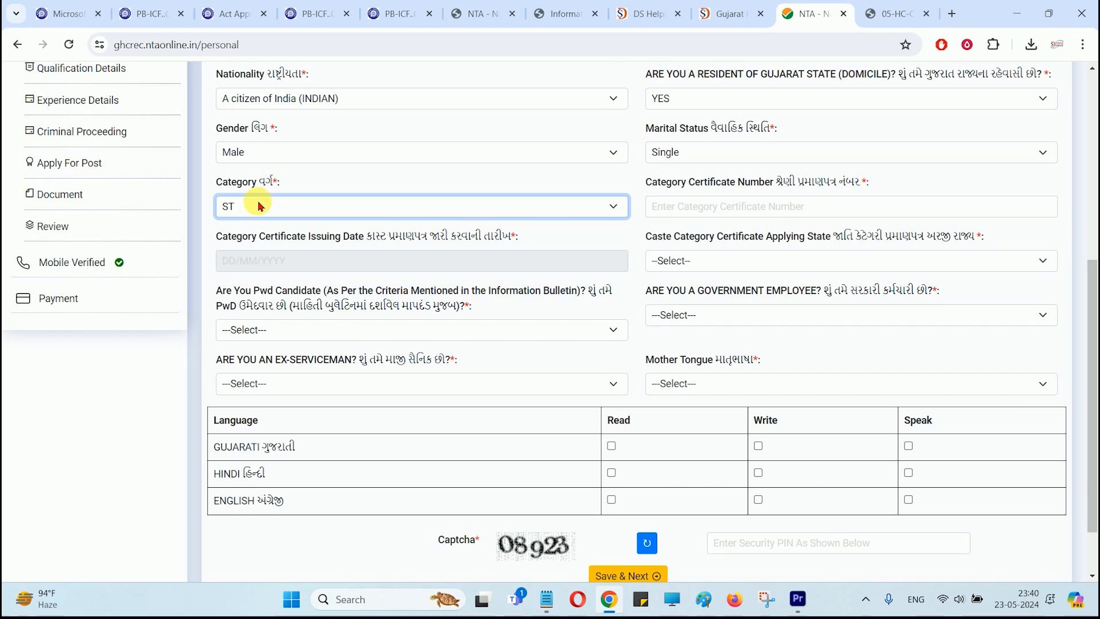
Step: Review the ST certificate fields and set the applying state to GUJARAT
drag(666, 183, 765, 184)
click(765, 184)
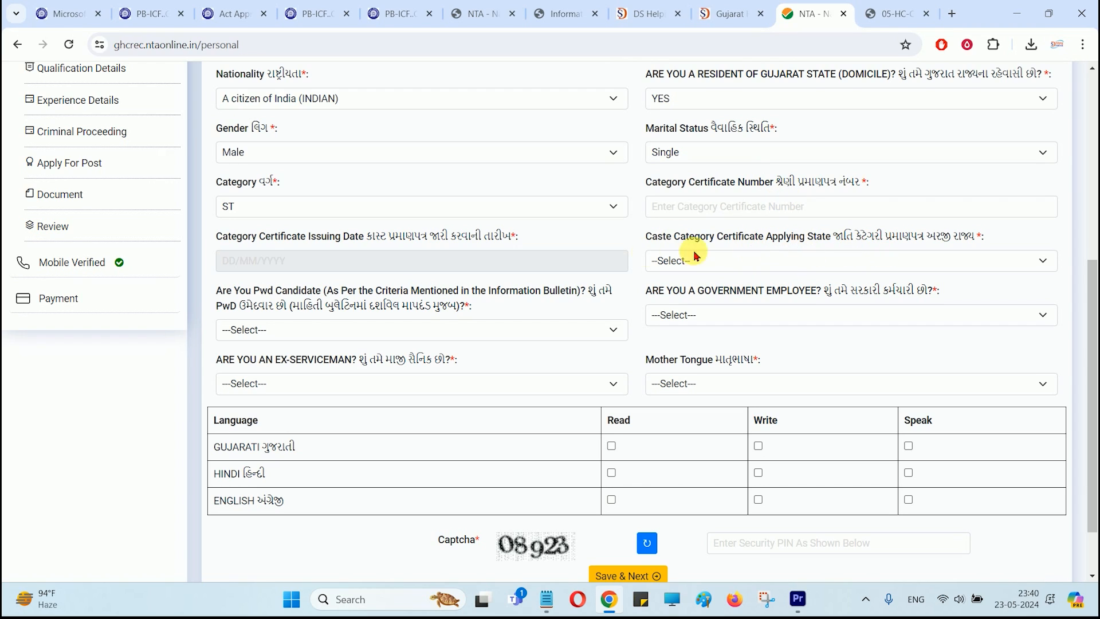
click(366, 261)
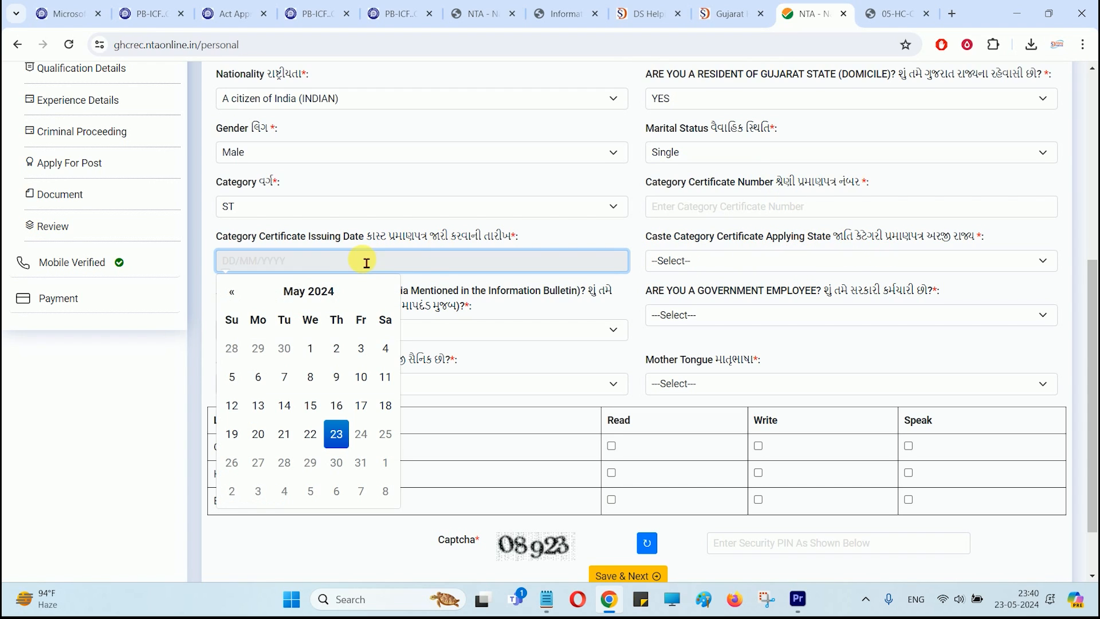
drag(680, 238, 796, 240)
click(793, 247)
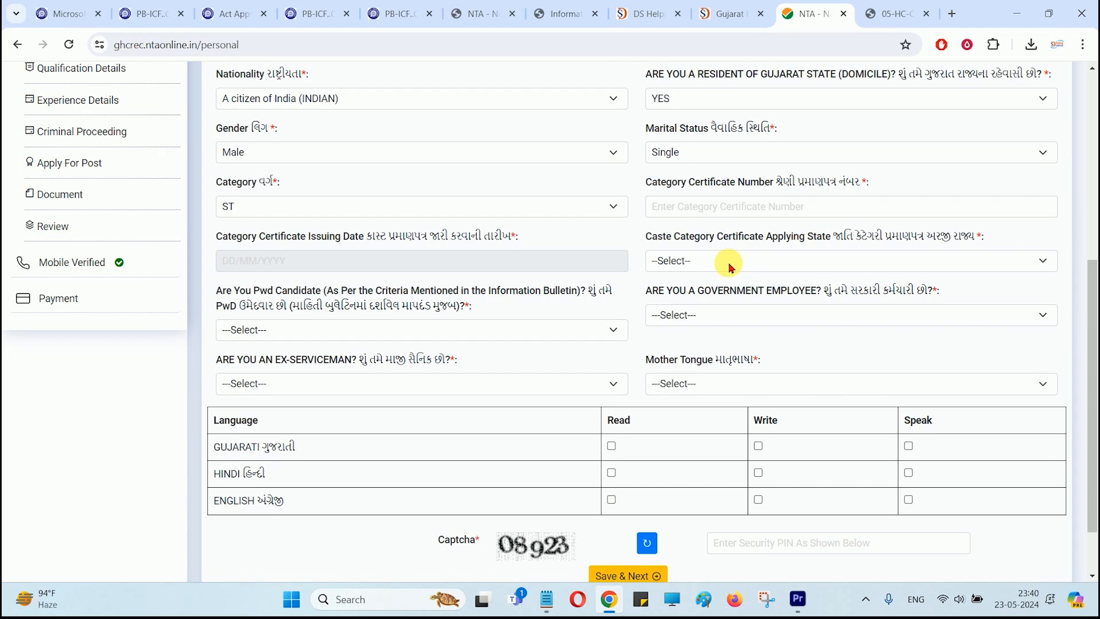
click(730, 267)
click(671, 291)
drag(255, 290, 429, 296)
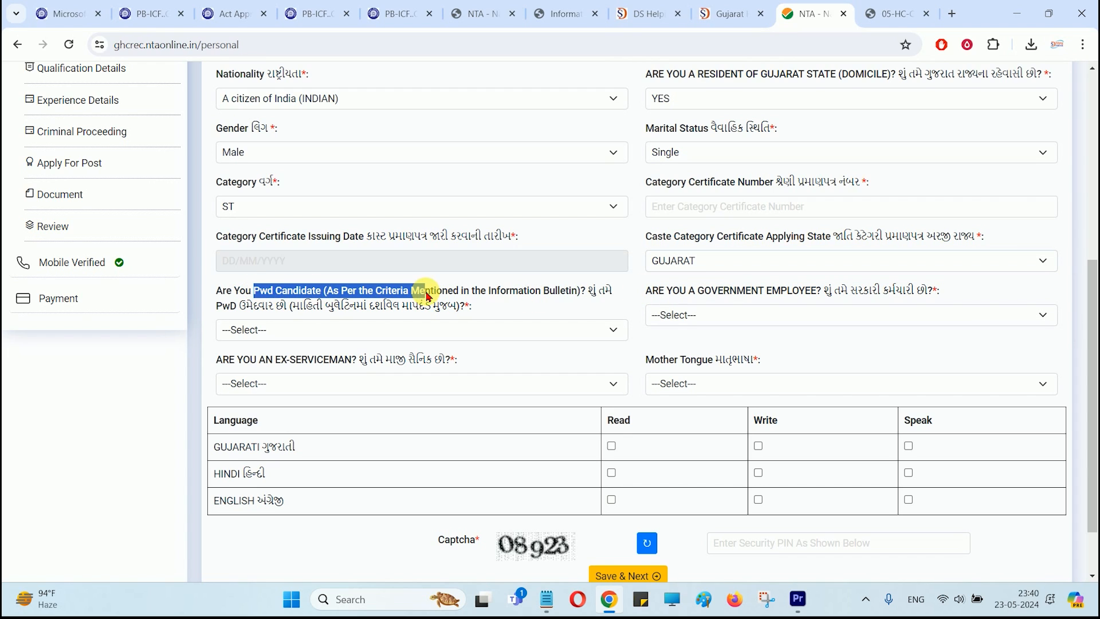
Step: Switch the category to SEBC-NCL and look over its certificate and valid-upto fields
click(253, 202)
click(258, 261)
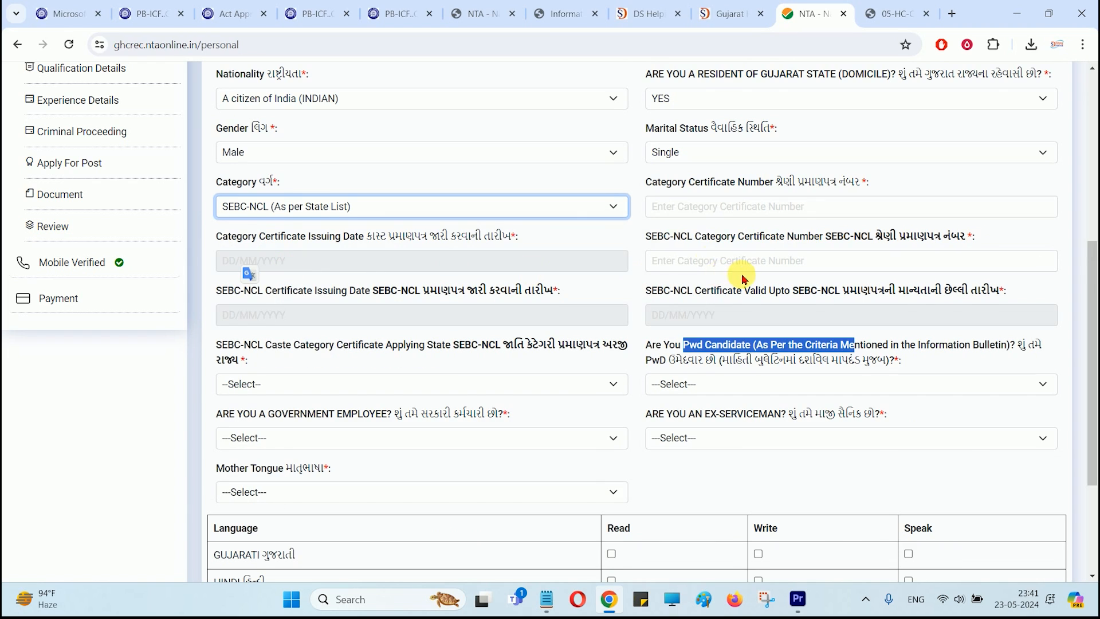
drag(658, 239, 839, 248)
click(743, 247)
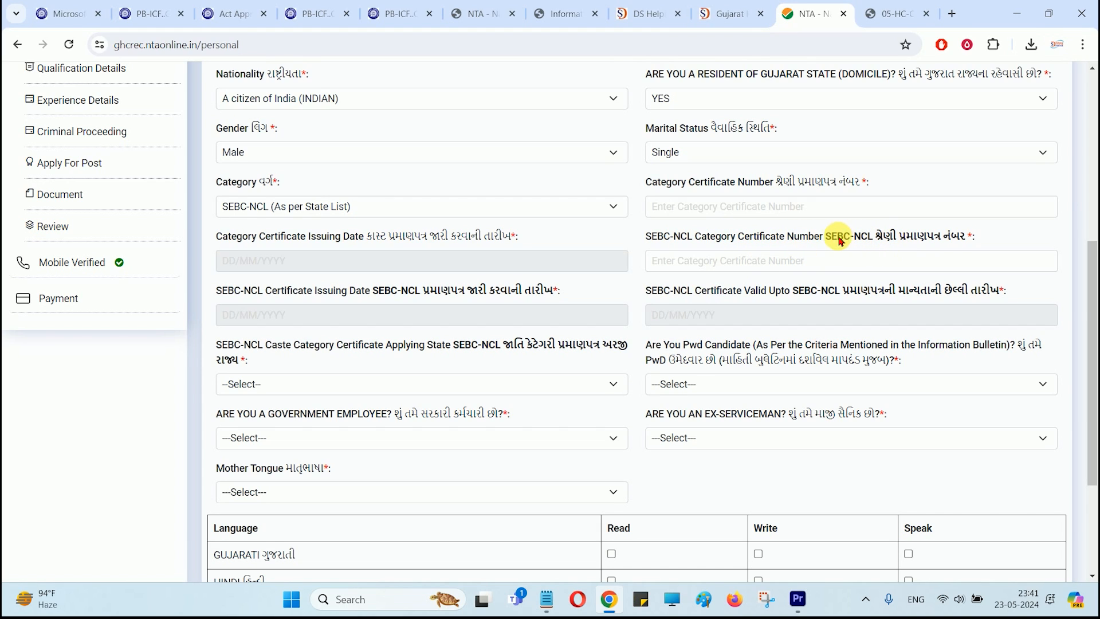
drag(830, 241, 850, 240)
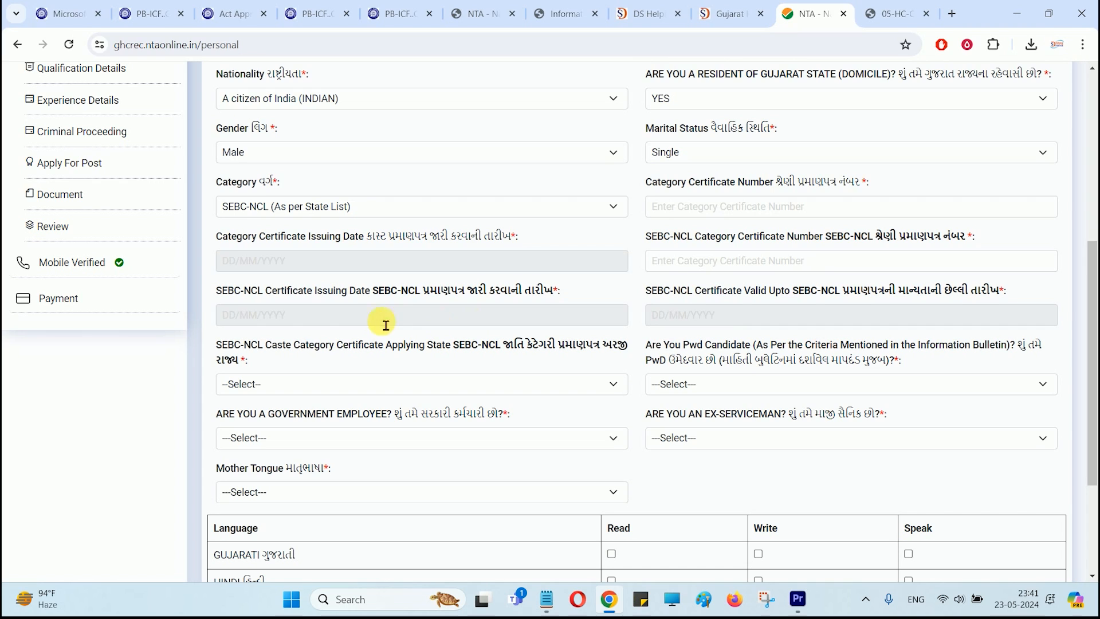
drag(713, 290, 870, 291)
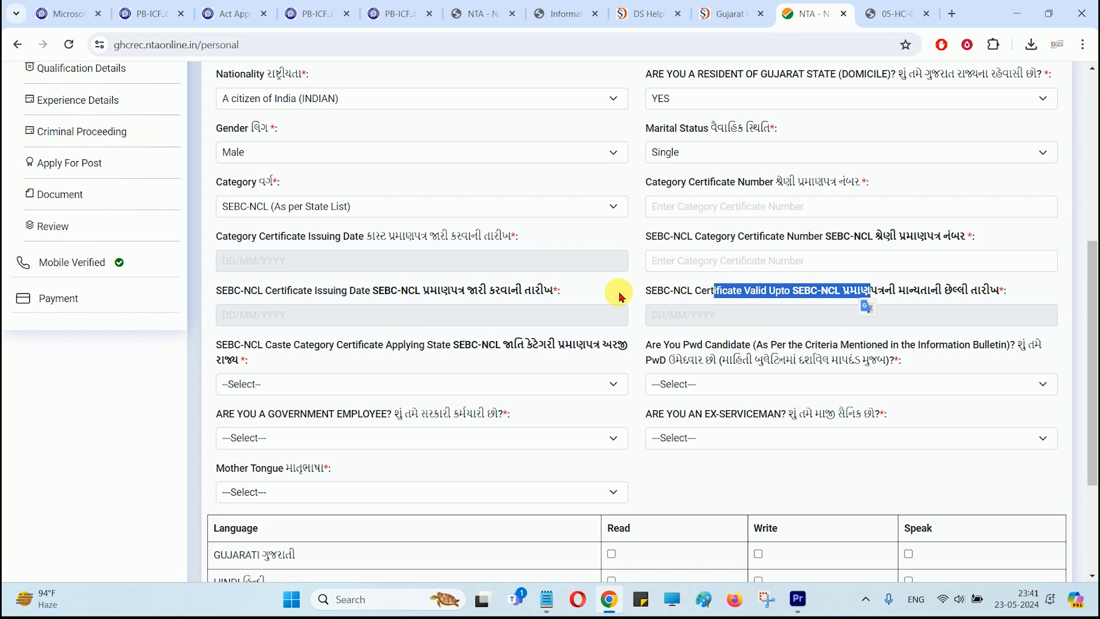
drag(286, 239, 356, 237)
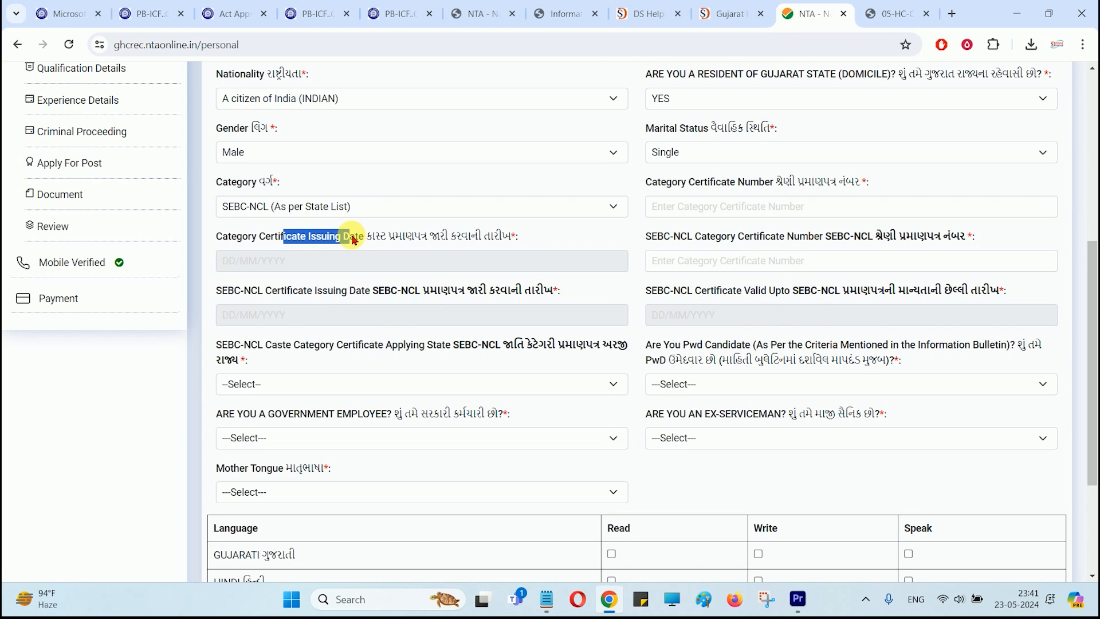
click(765, 212)
Step: Try GEN-EWS as the category, then settle on SC
click(268, 213)
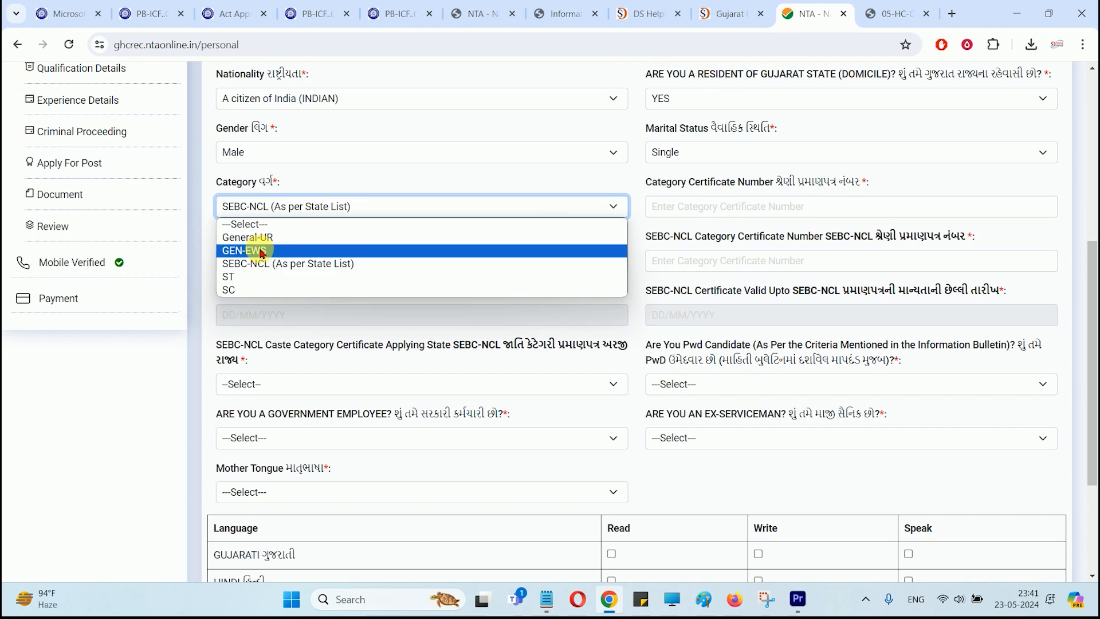
click(274, 249)
click(403, 193)
click(304, 213)
click(261, 289)
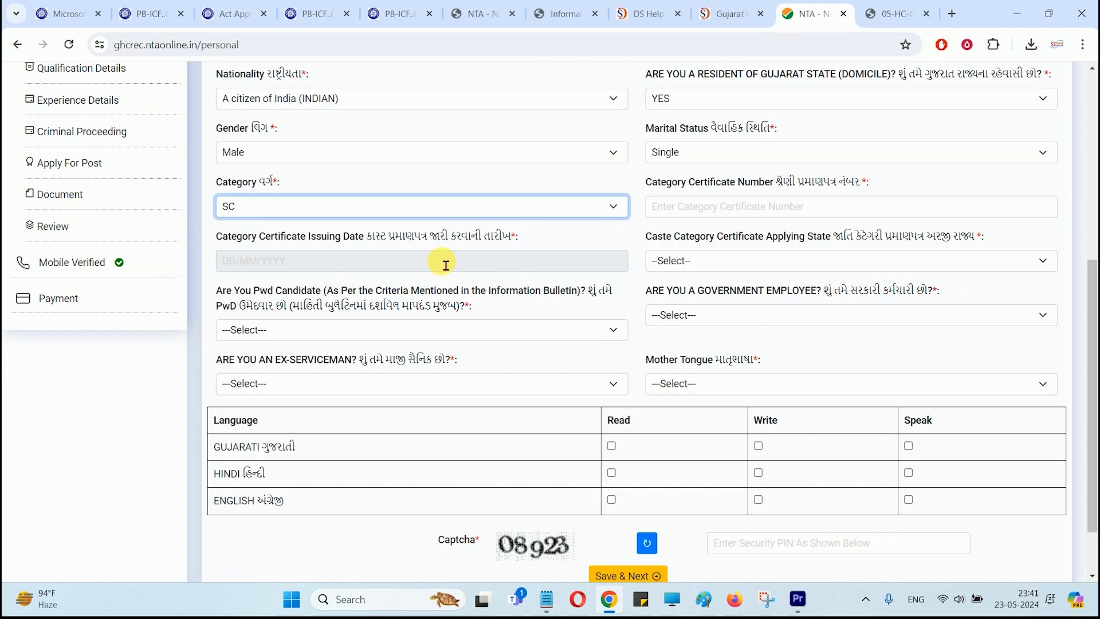
scroll(532, 277, down, 1)
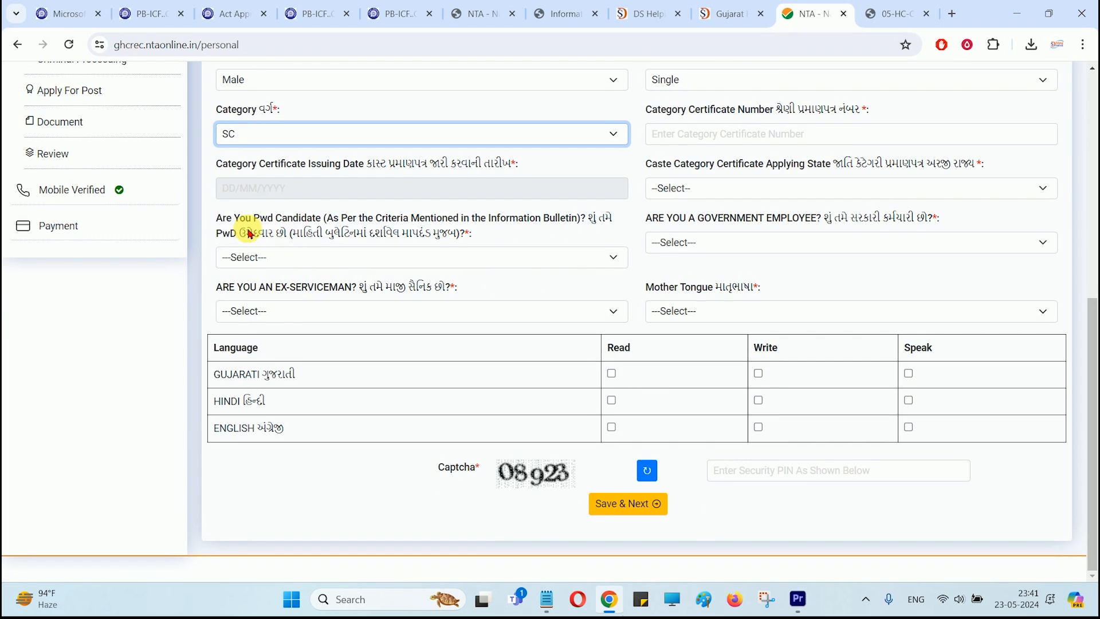
Step: Answer No to PwD, government employee and ex-serviceman
drag(268, 218, 360, 220)
click(295, 263)
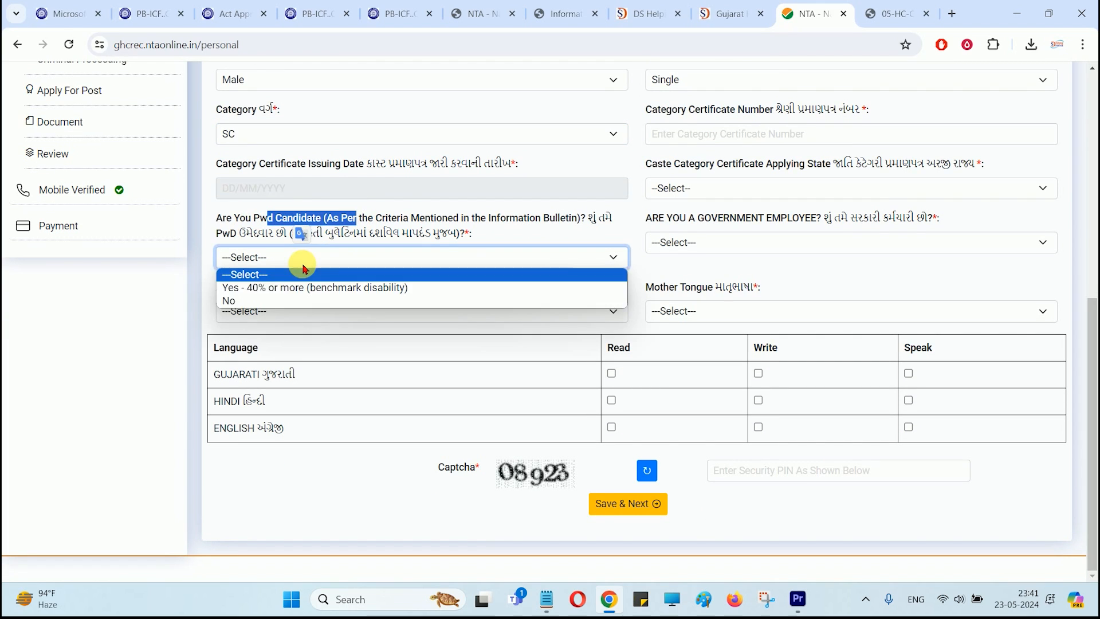
click(261, 299)
drag(672, 218, 772, 220)
click(726, 246)
click(665, 286)
drag(249, 286, 320, 288)
click(282, 313)
click(238, 353)
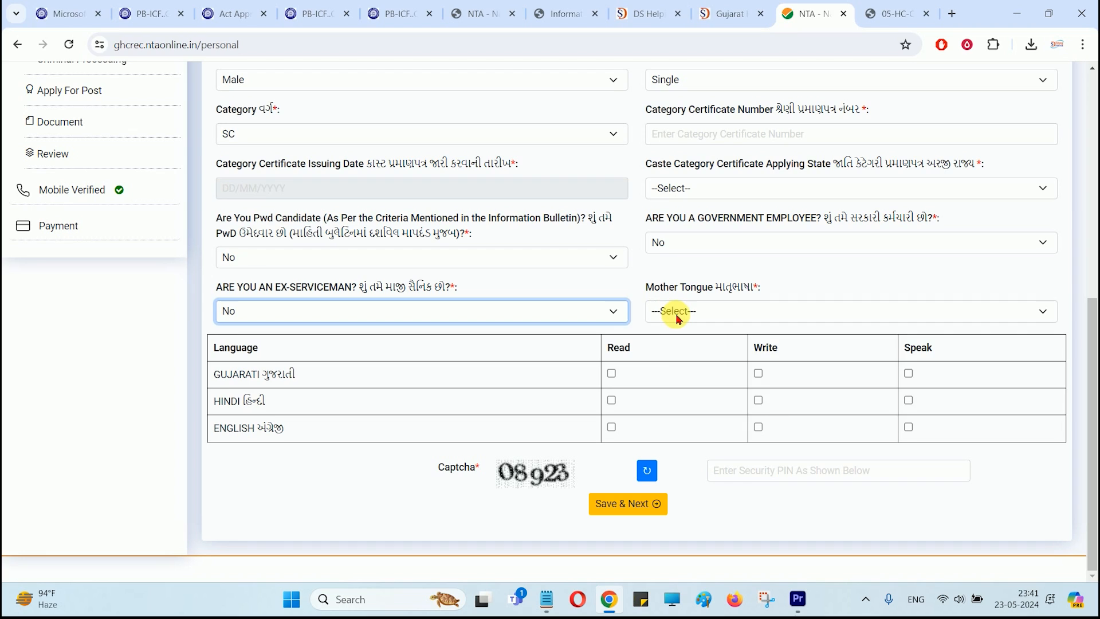
Step: Set mother tongue to Hindi after briefly trying English and Gujarati
click(676, 312)
click(667, 341)
click(675, 312)
click(671, 354)
click(671, 312)
click(665, 364)
click(667, 312)
click(659, 340)
Step: Mark Hindi as read, written and spoken, and English as read and written
drag(226, 350, 246, 352)
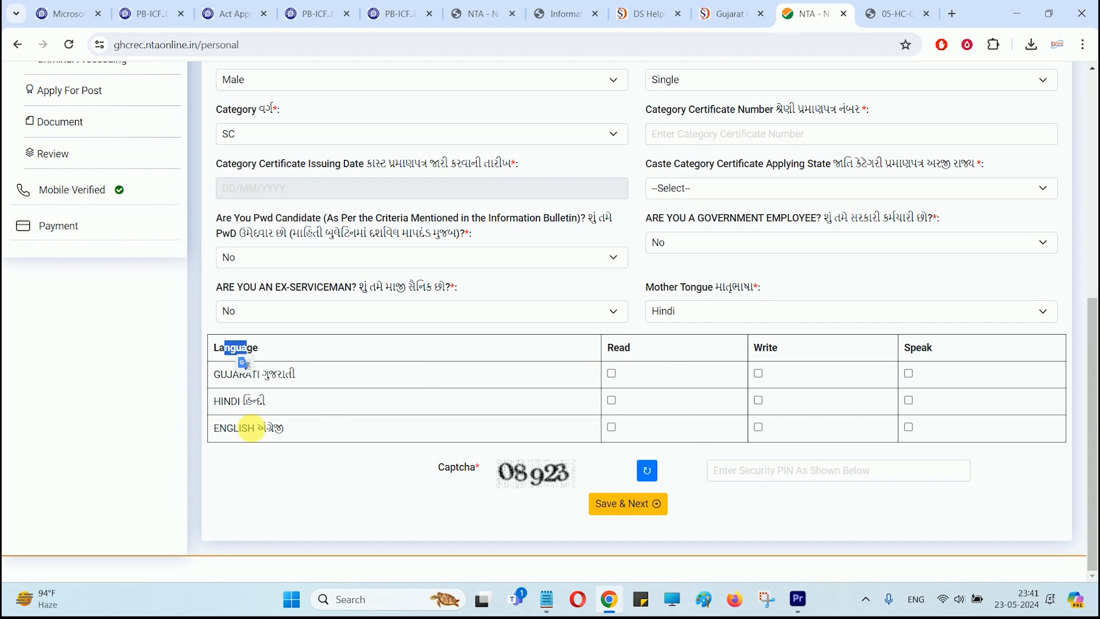
click(623, 402)
click(758, 400)
click(908, 401)
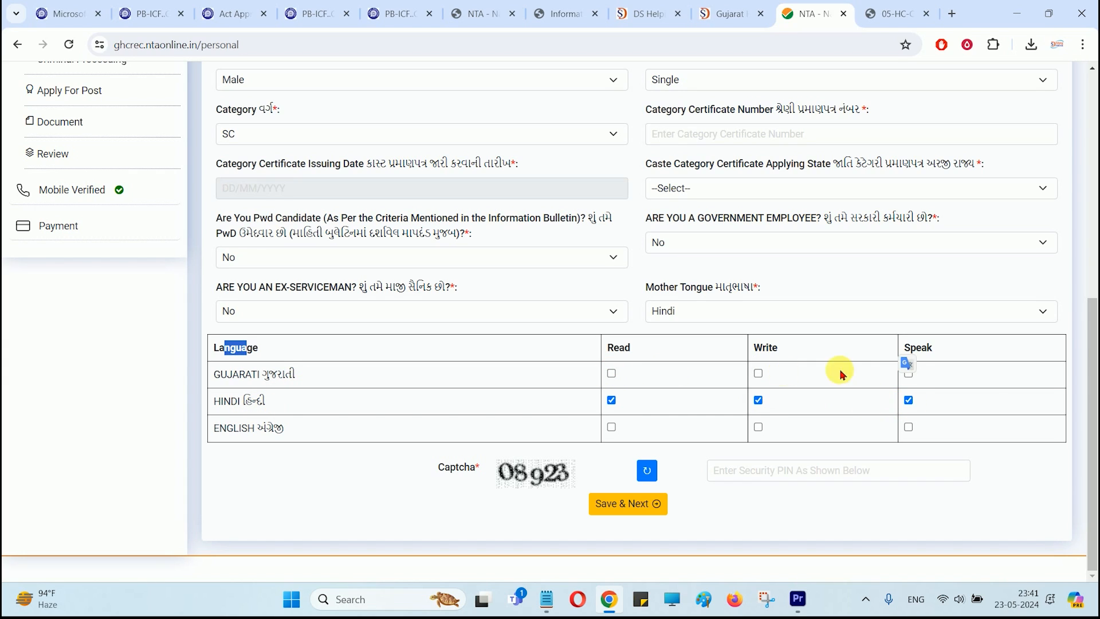
click(613, 427)
click(757, 428)
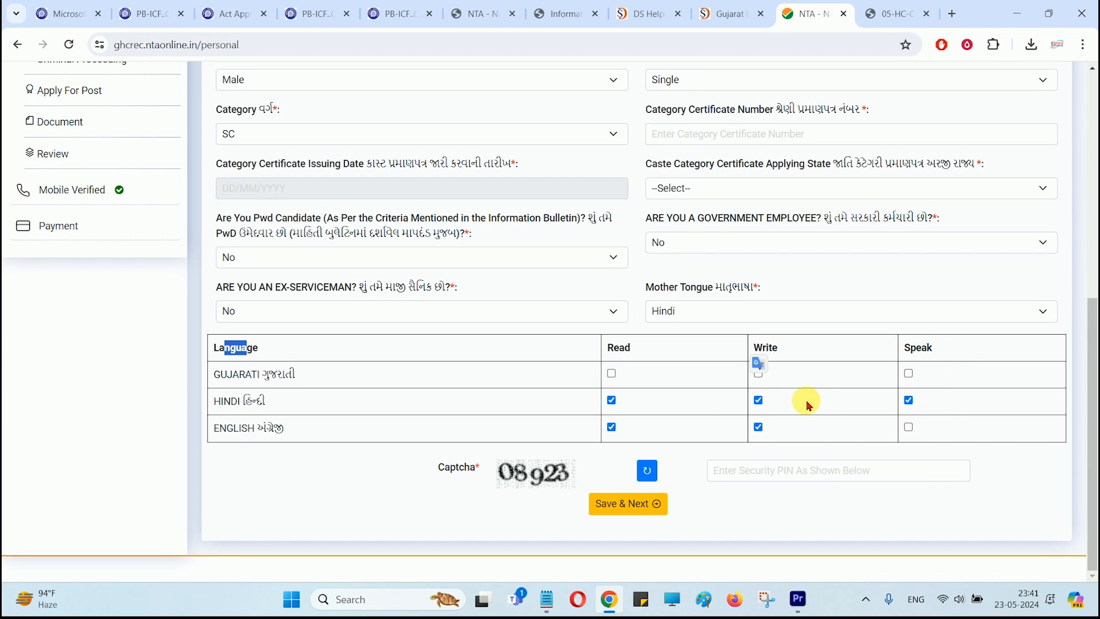
click(1001, 465)
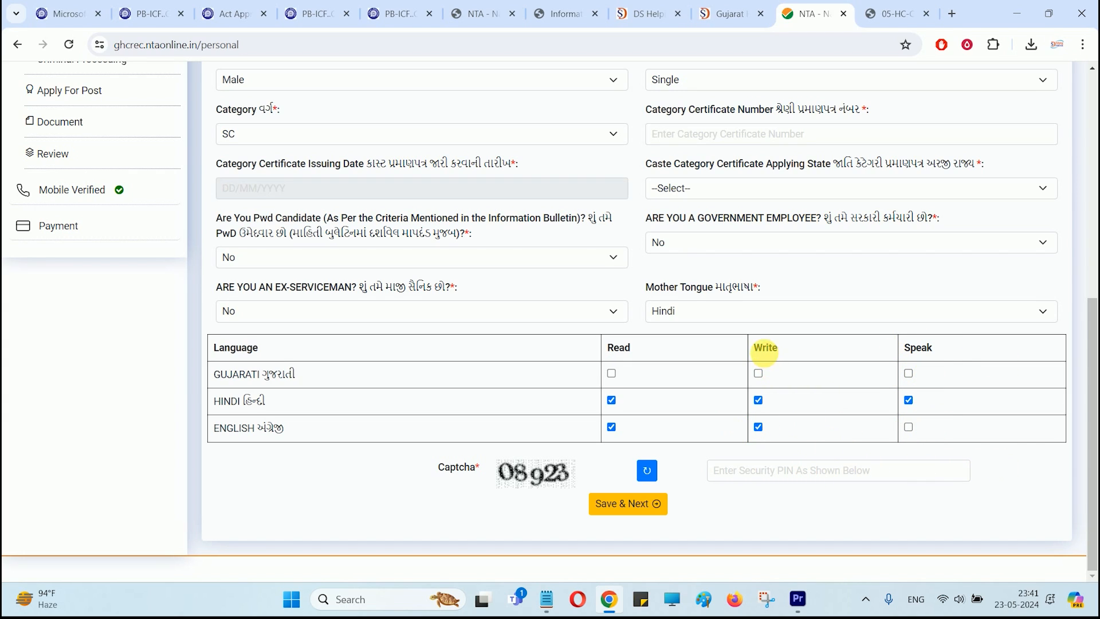
Step: Leave Gujarati skills unticked after briefly marking them, and go to the security PIN field
click(611, 374)
click(758, 374)
click(909, 374)
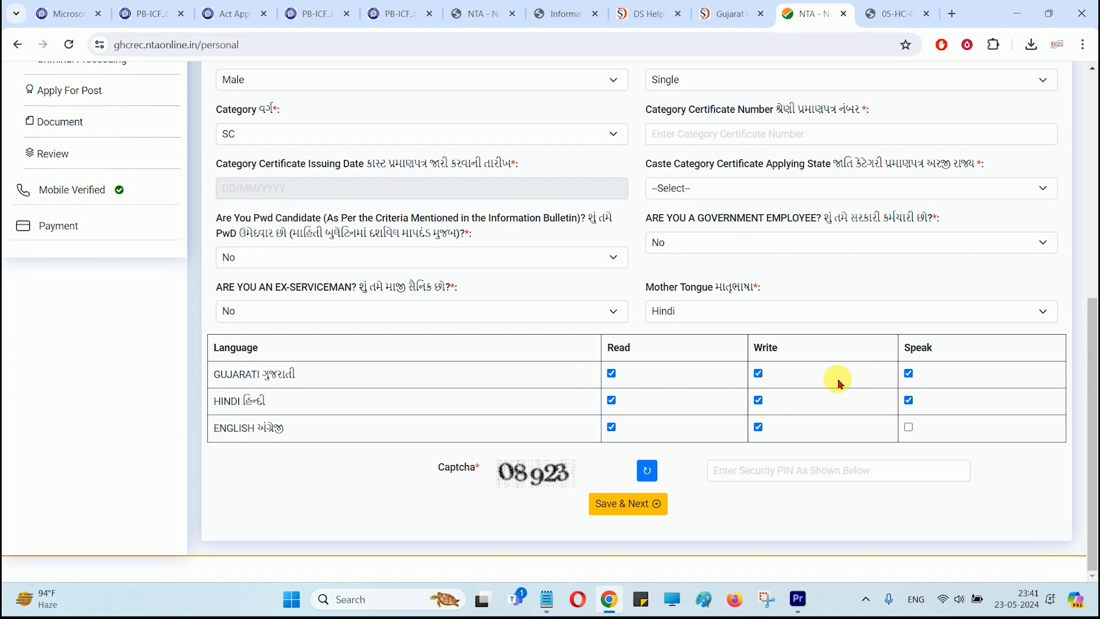
click(759, 374)
click(611, 374)
click(908, 374)
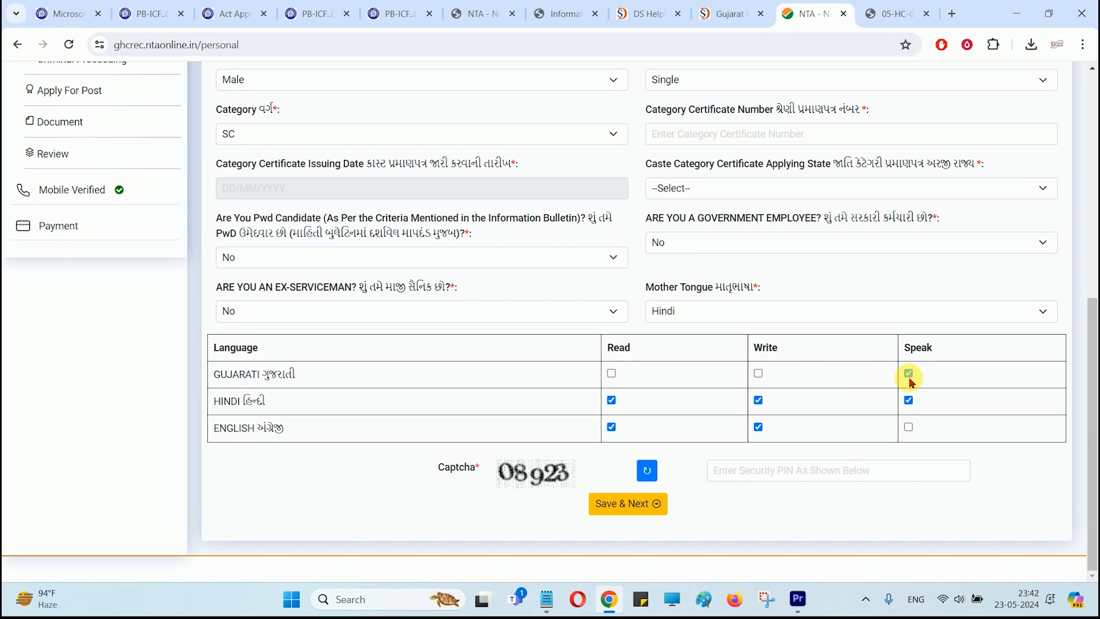
click(744, 473)
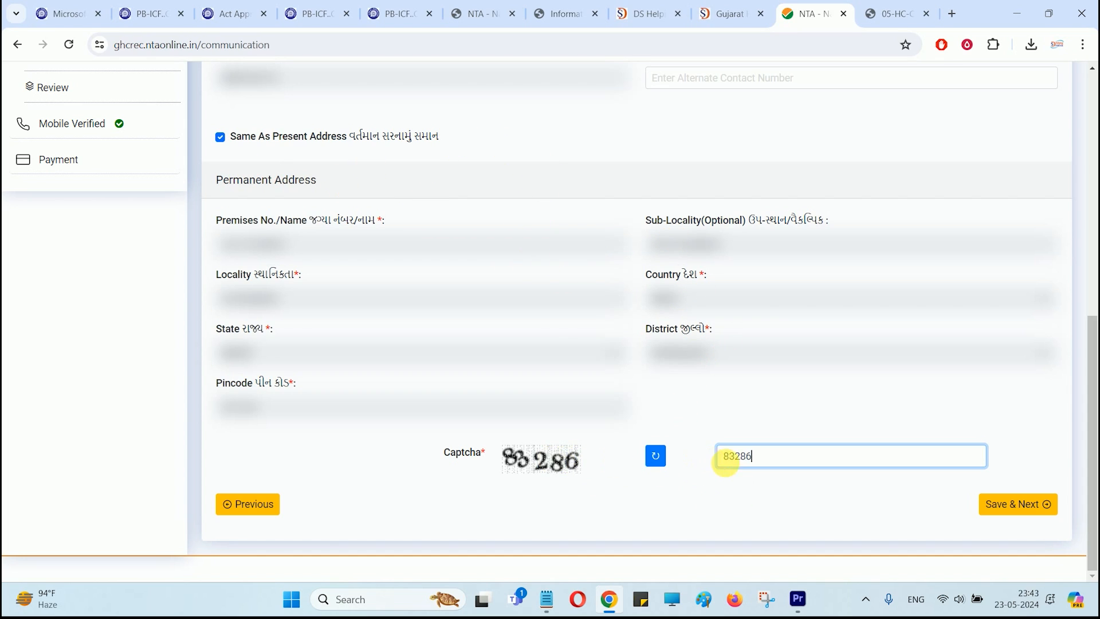
Step: Save the contact details with Save & Next to reach the Academic Qualification form
click(1015, 505)
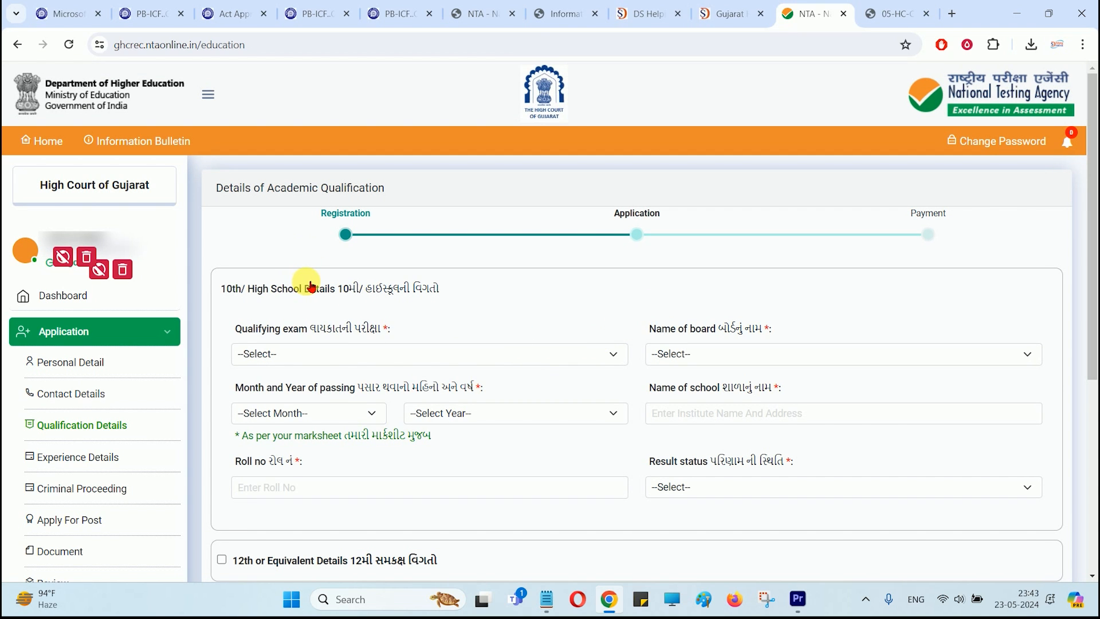
Step: Fill in 10th details: Bihar School Examination Board, passed May 2015, school name and roll number
scroll(309, 285, down, 1)
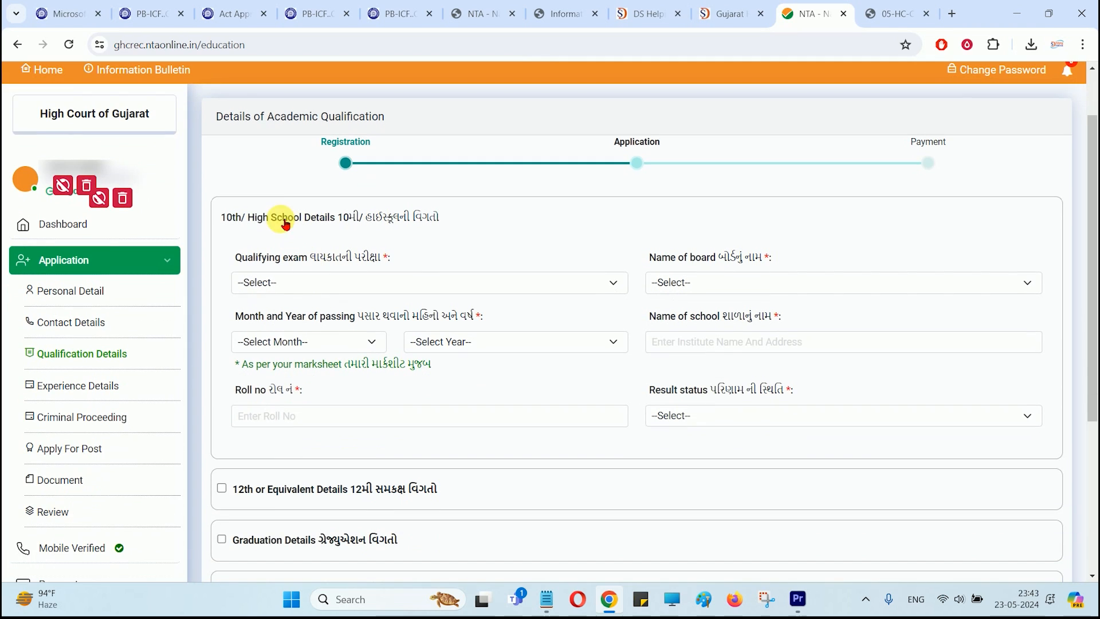
click(345, 283)
click(310, 315)
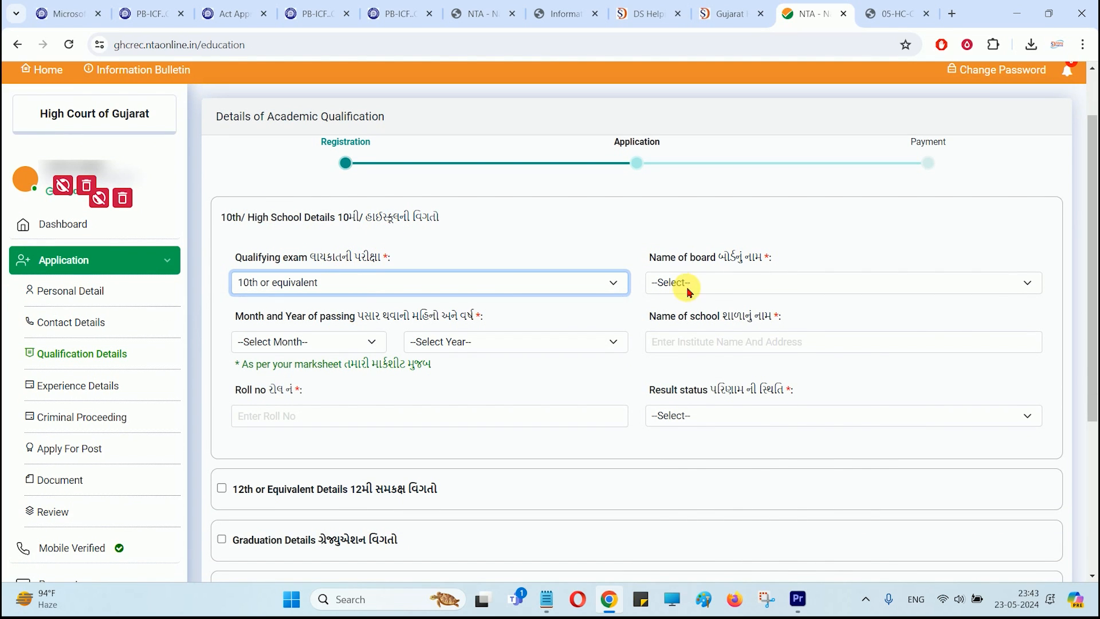
click(688, 285)
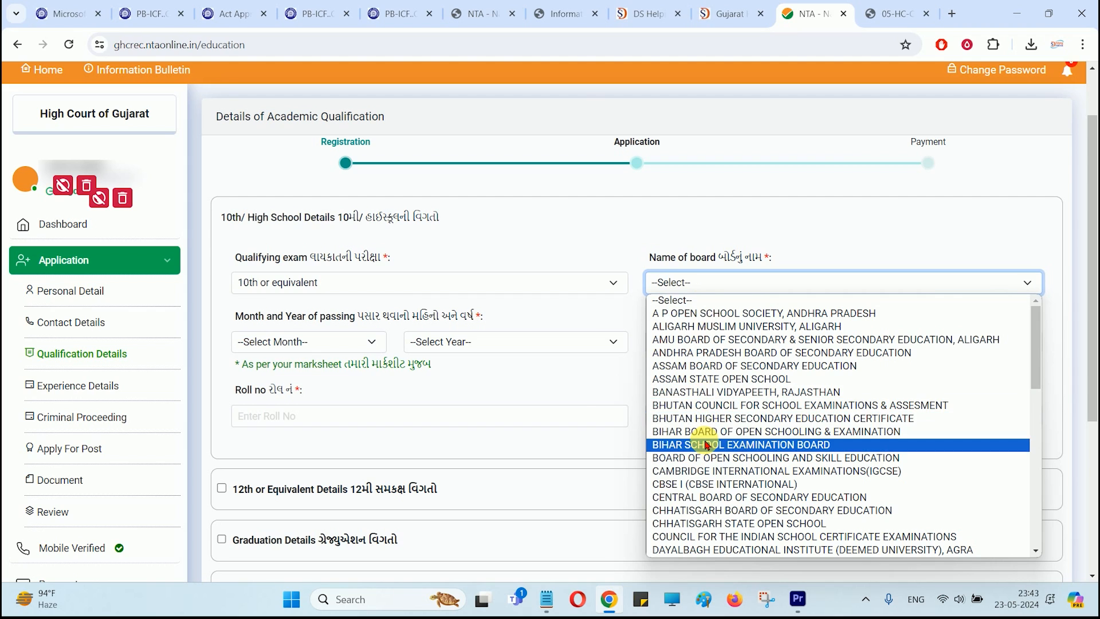
click(709, 445)
scroll(361, 297, down, 1)
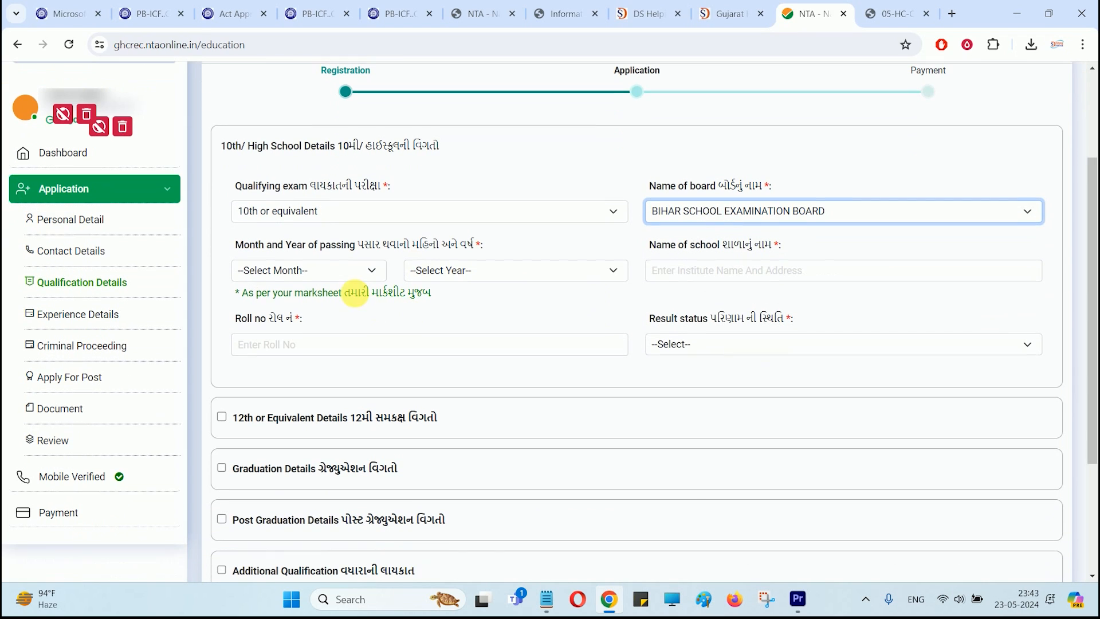
click(314, 270)
click(295, 355)
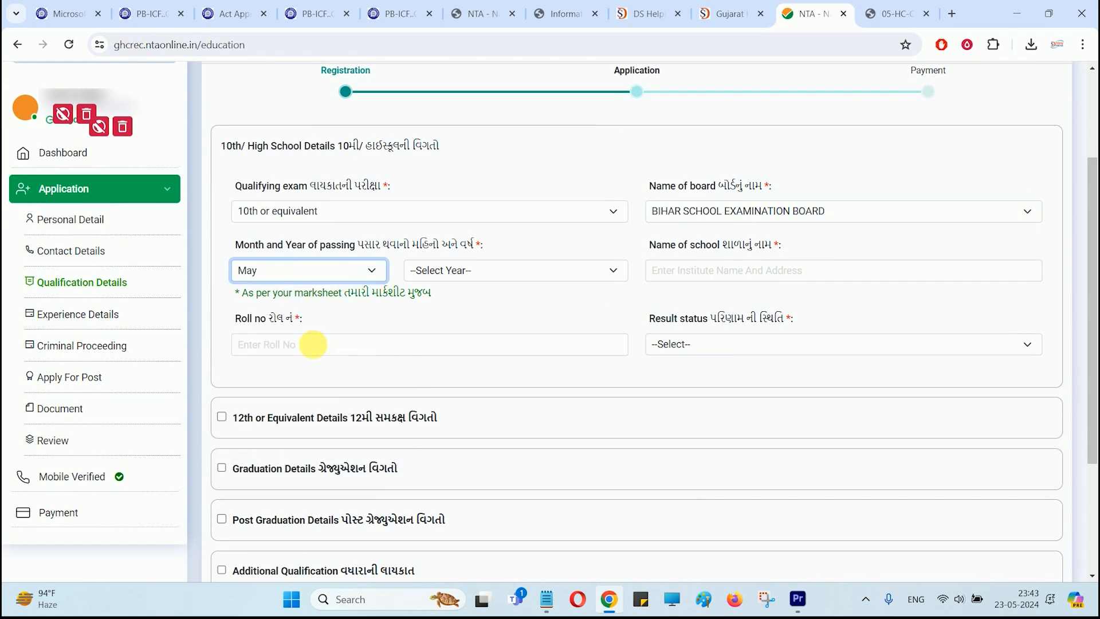
click(440, 273)
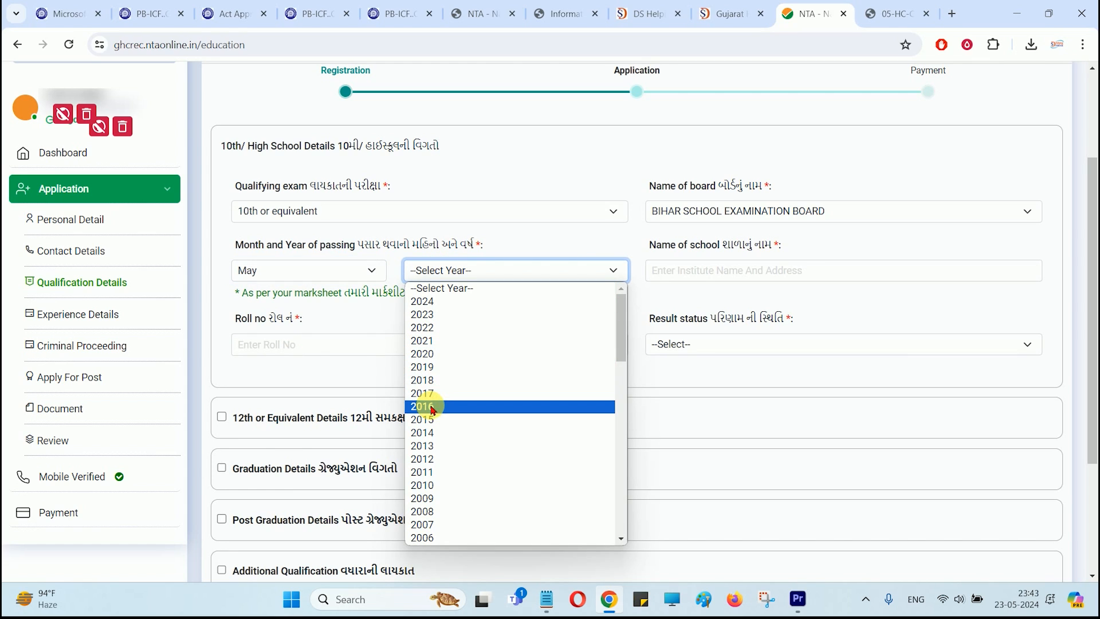
click(433, 420)
click(698, 279)
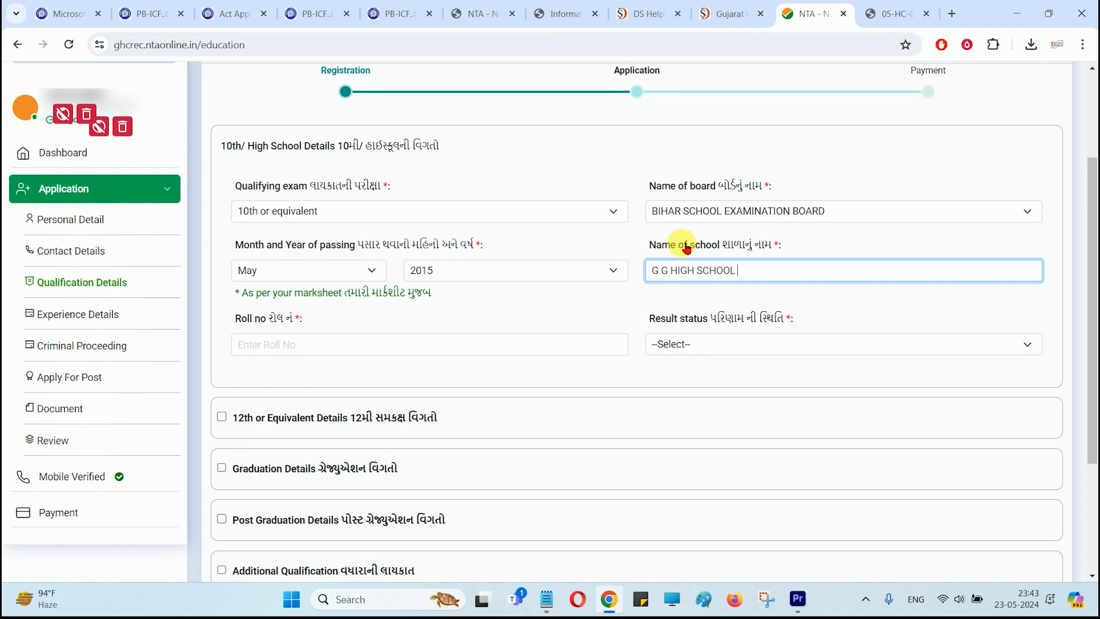
click(399, 356)
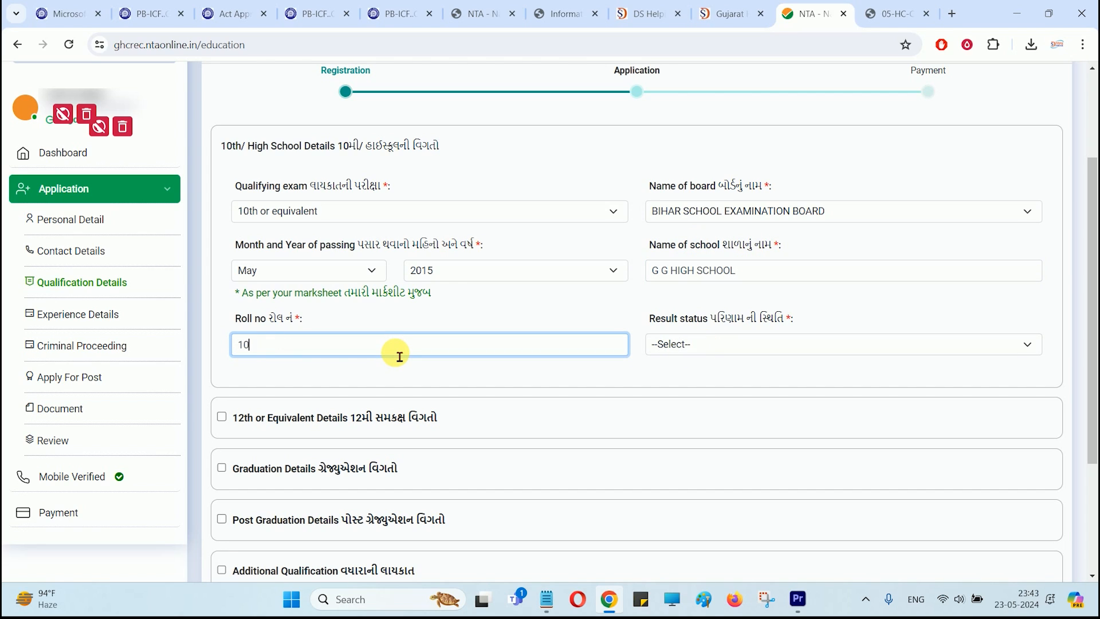
Step: Set the 10th result status to Percentage and fill in its marks fields
click(709, 343)
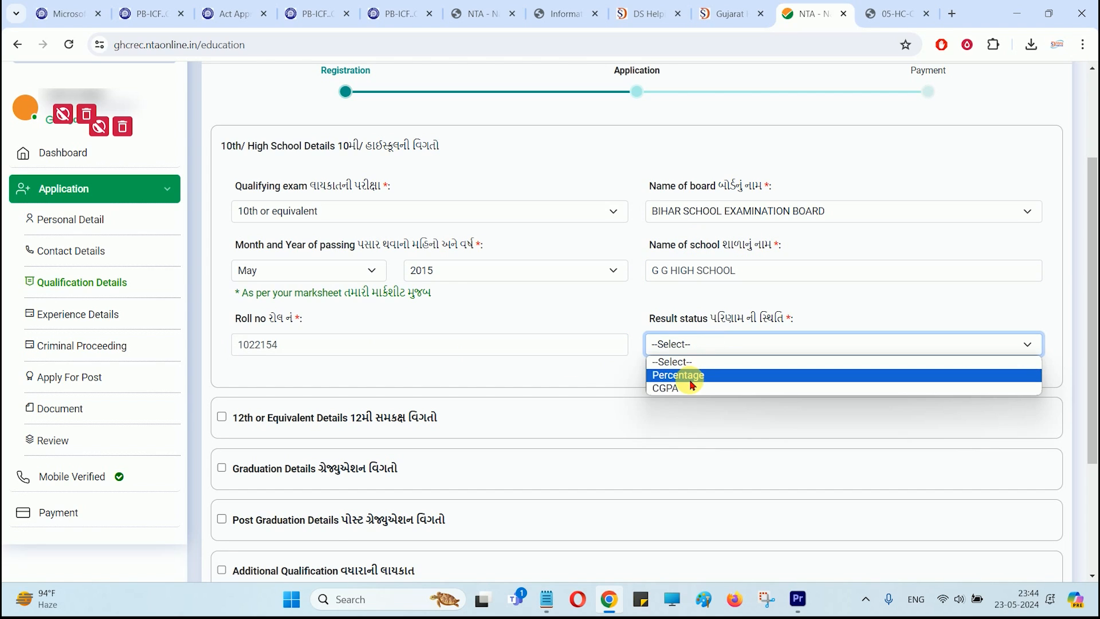
click(694, 376)
scroll(670, 371, down, 1)
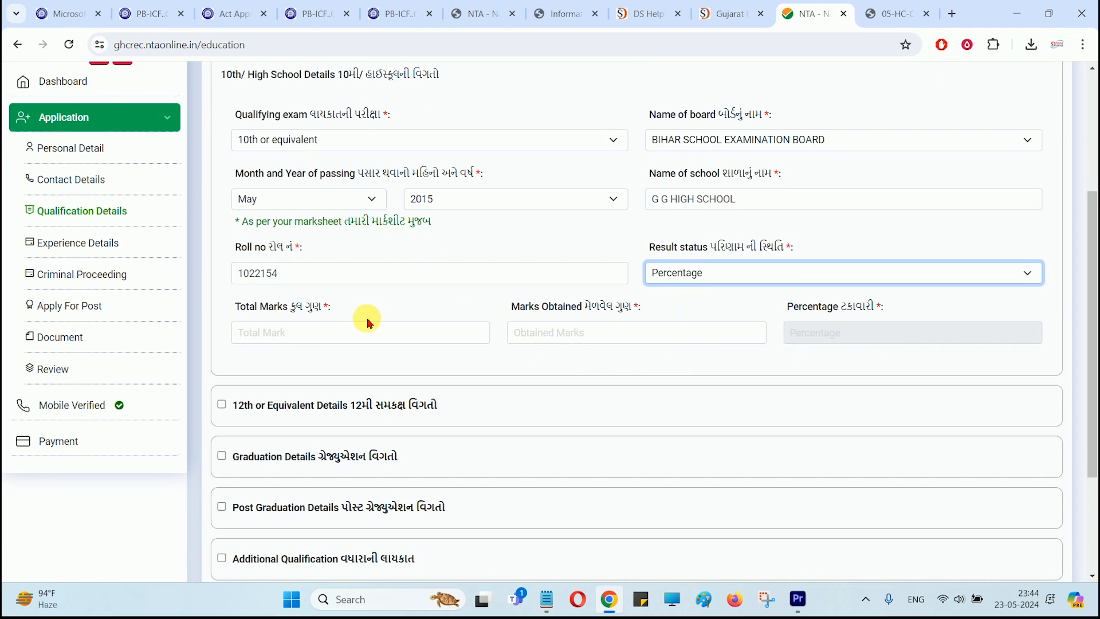
click(319, 339)
key(Tab)
text(3)
key(Tab)
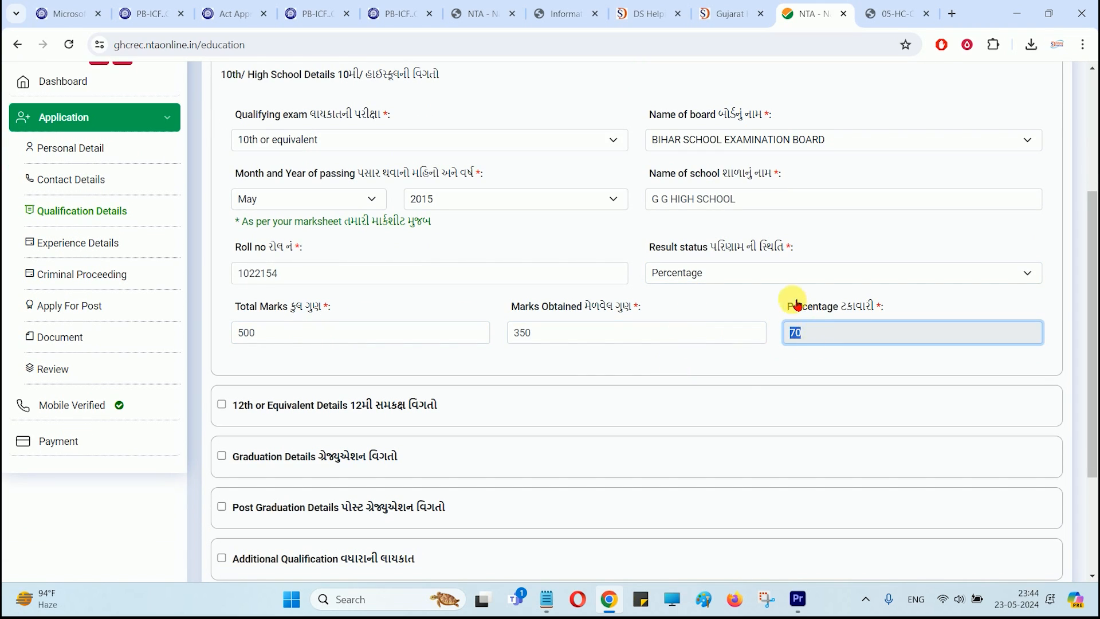
click(705, 274)
click(668, 315)
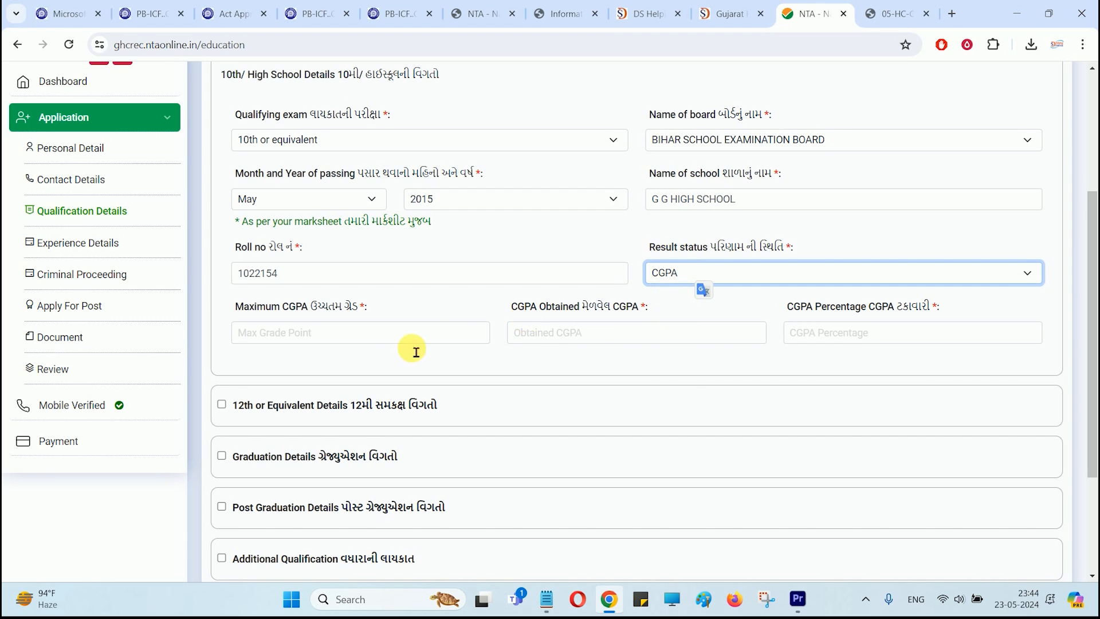
click(700, 274)
click(699, 304)
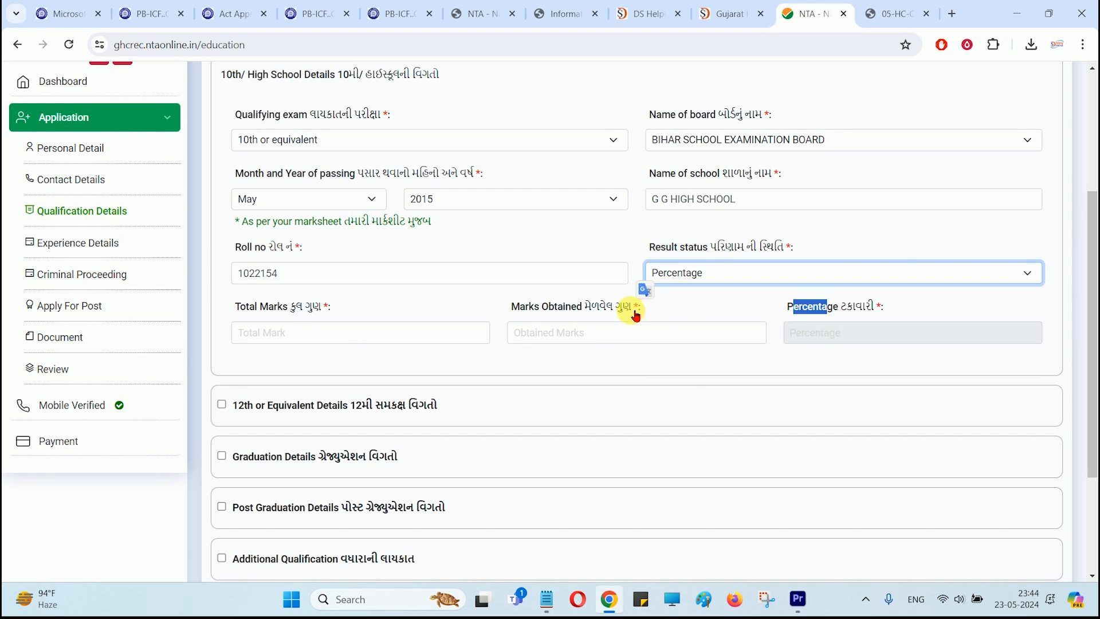
scroll(361, 393, down, 3)
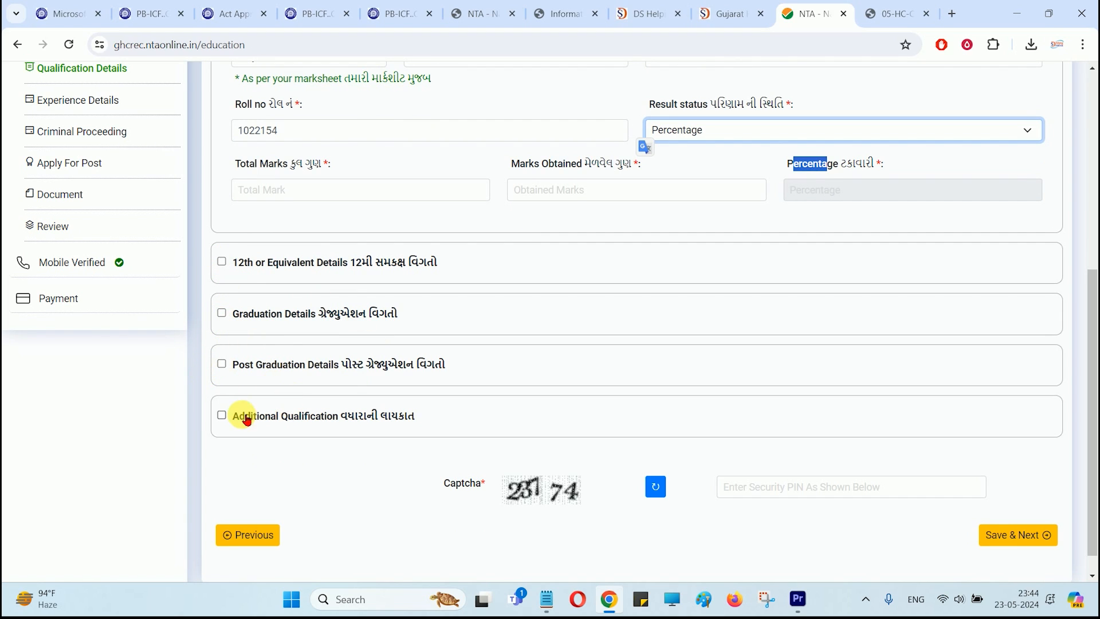
Step: Add the 12th or Equivalent section with Bihar School Examination Board as the board
click(221, 262)
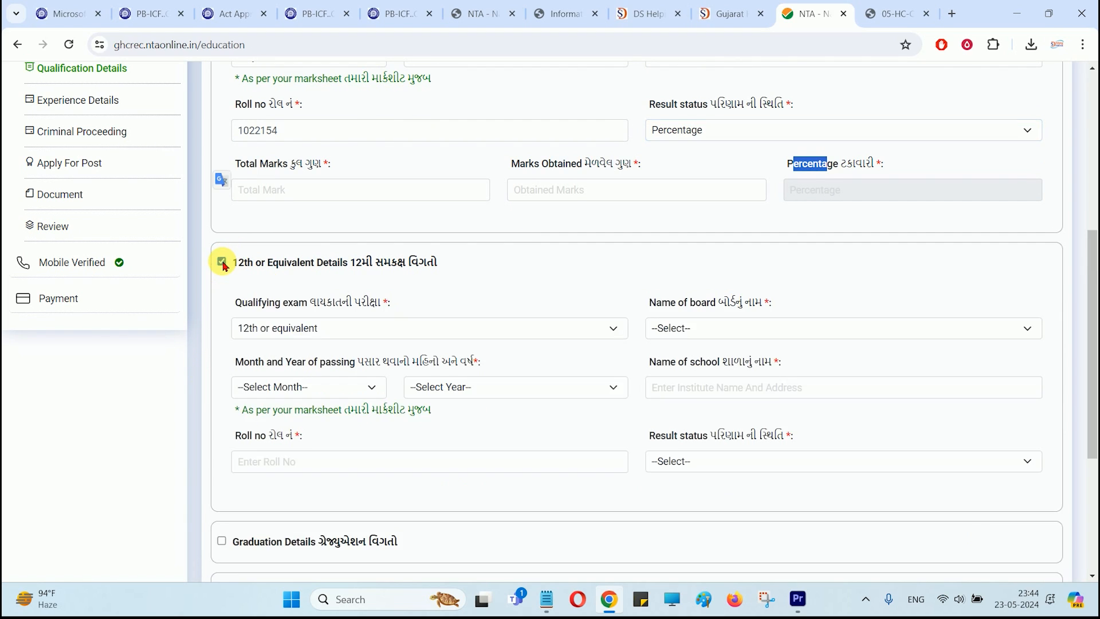
scroll(407, 263, down, 3)
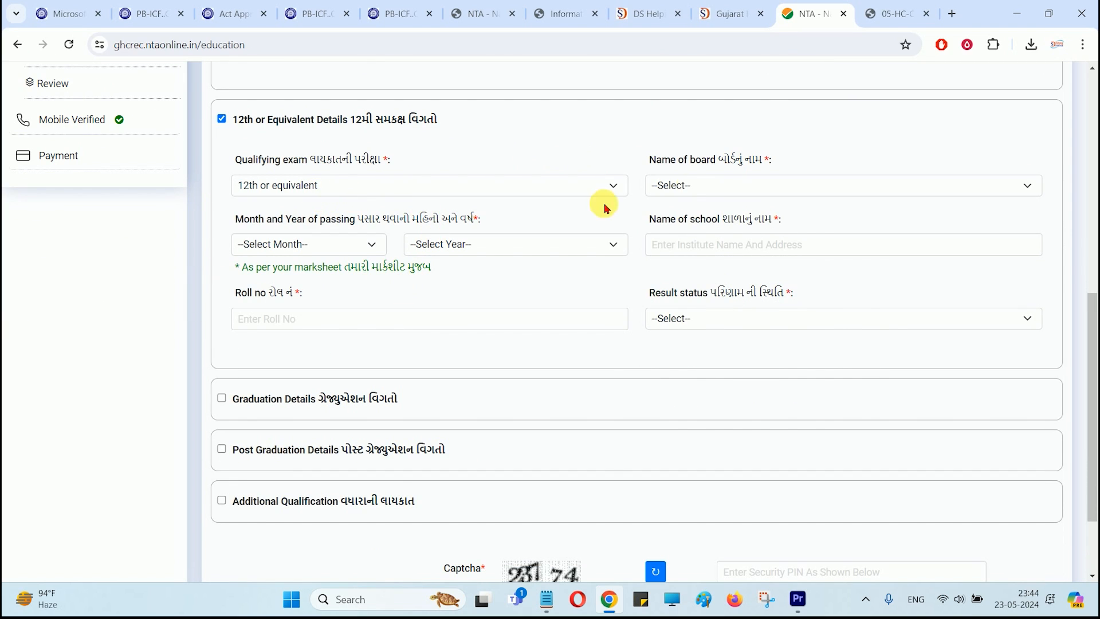
click(685, 185)
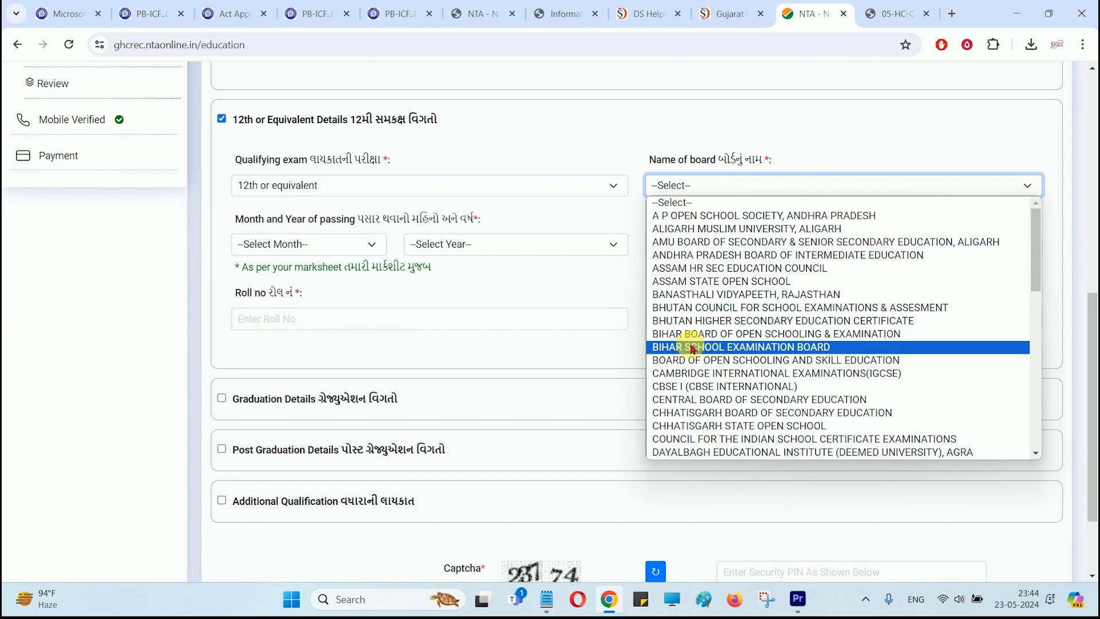
click(690, 334)
click(714, 192)
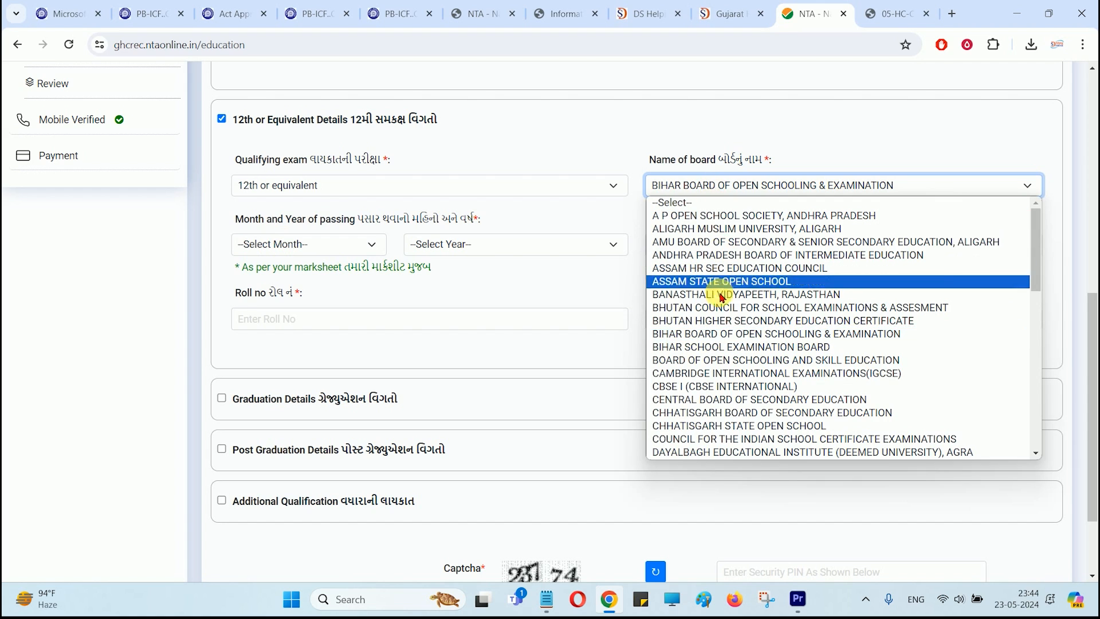
click(719, 319)
click(703, 187)
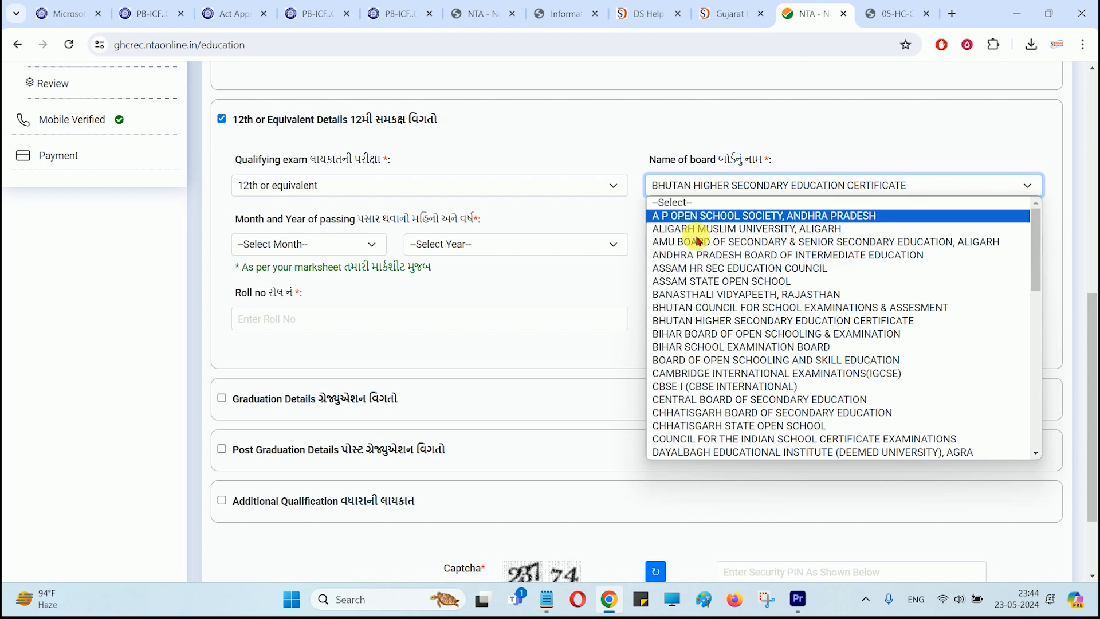
click(696, 284)
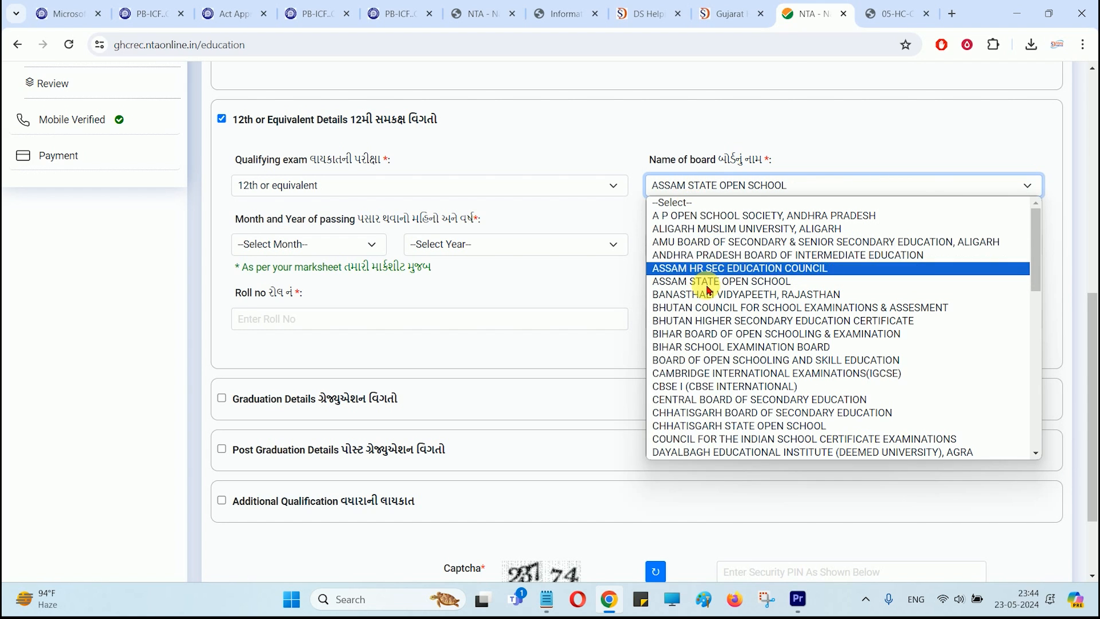
click(699, 346)
Step: Set the 12th passing date to March 2017, add school and roll number, result status Percentage
click(308, 243)
click(283, 299)
click(450, 238)
click(447, 367)
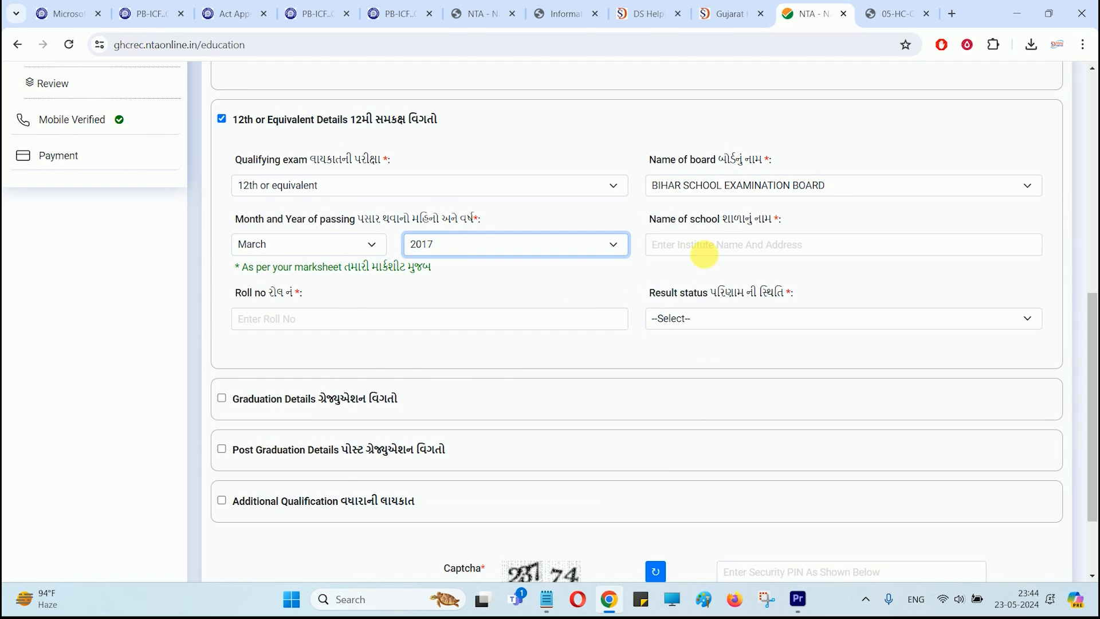
click(721, 246)
text(G G HIGH SCHOOL)
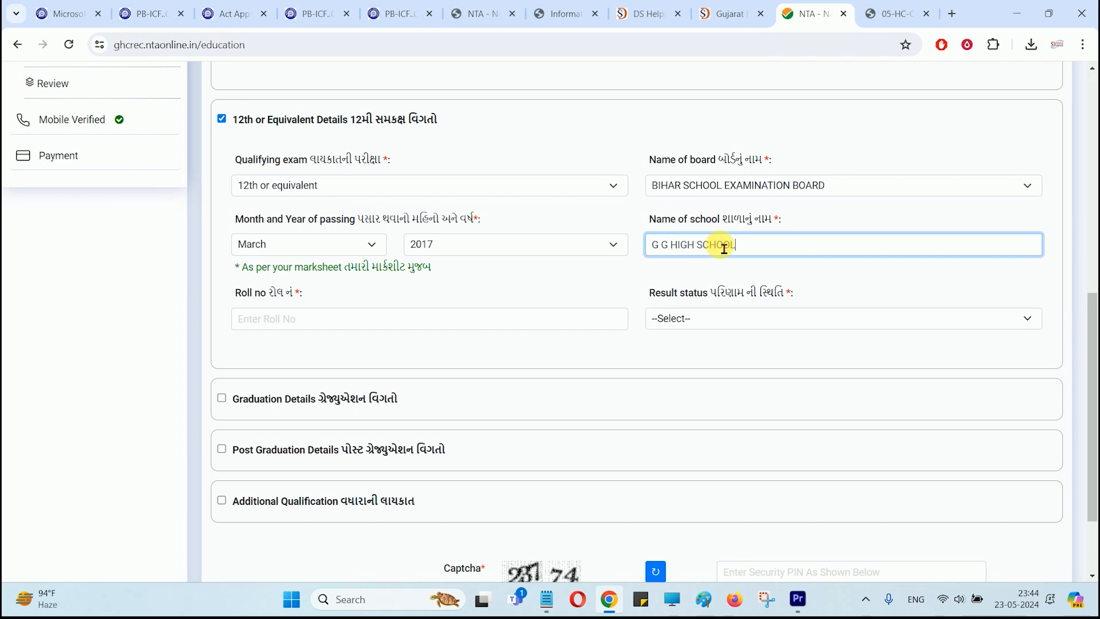
click(409, 321)
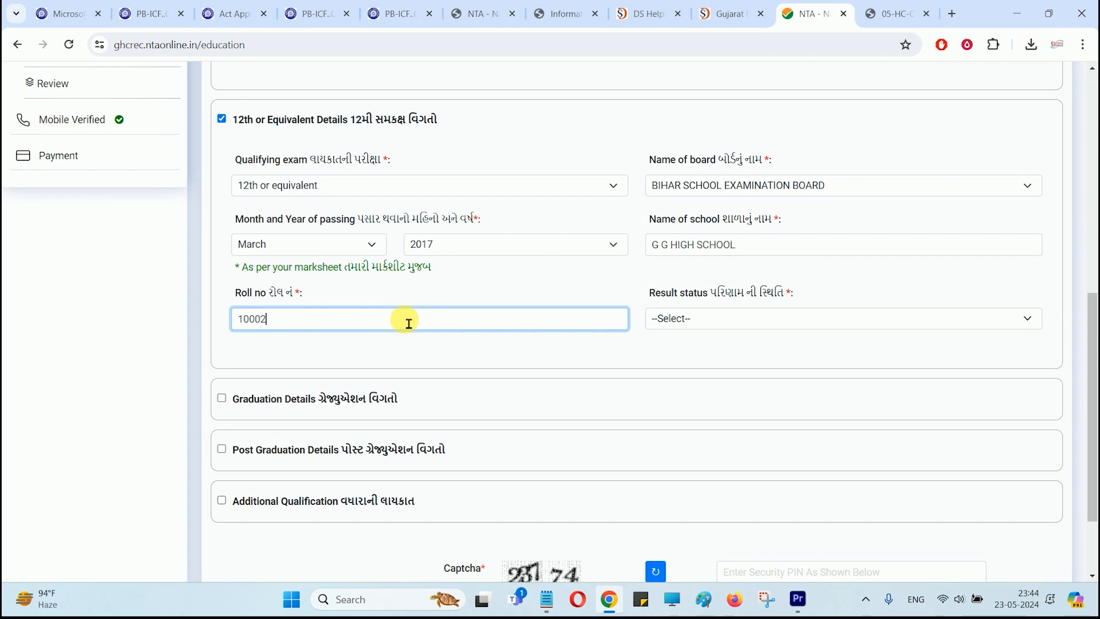
click(707, 326)
click(675, 351)
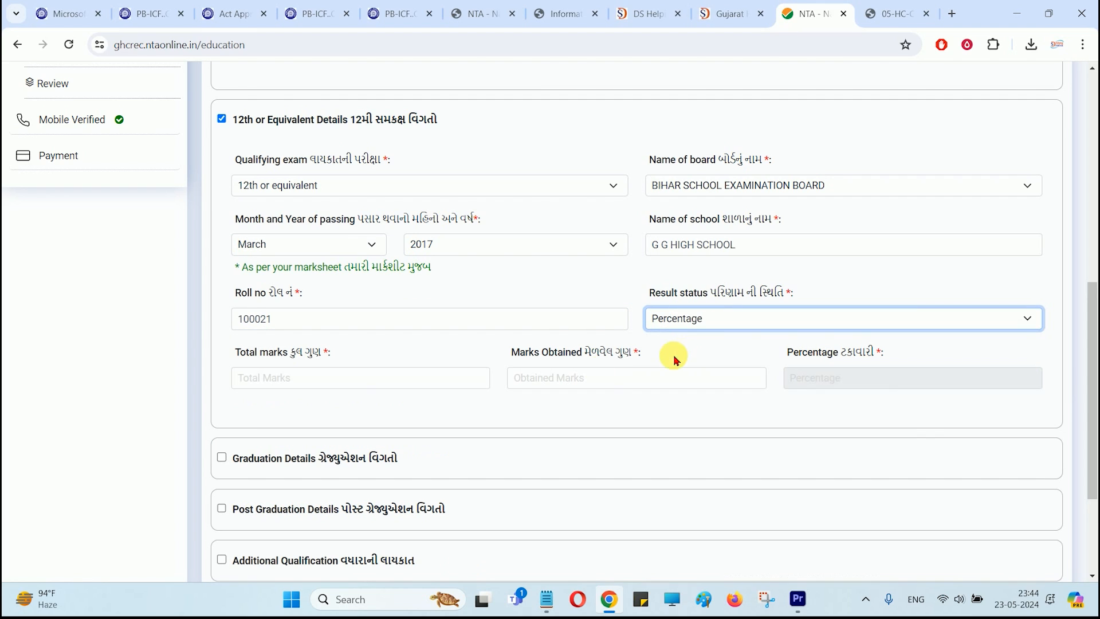
Step: Enter 12th total marks 500 and marks obtained 320, giving 64%
click(343, 389)
text(500)
key(Tab)
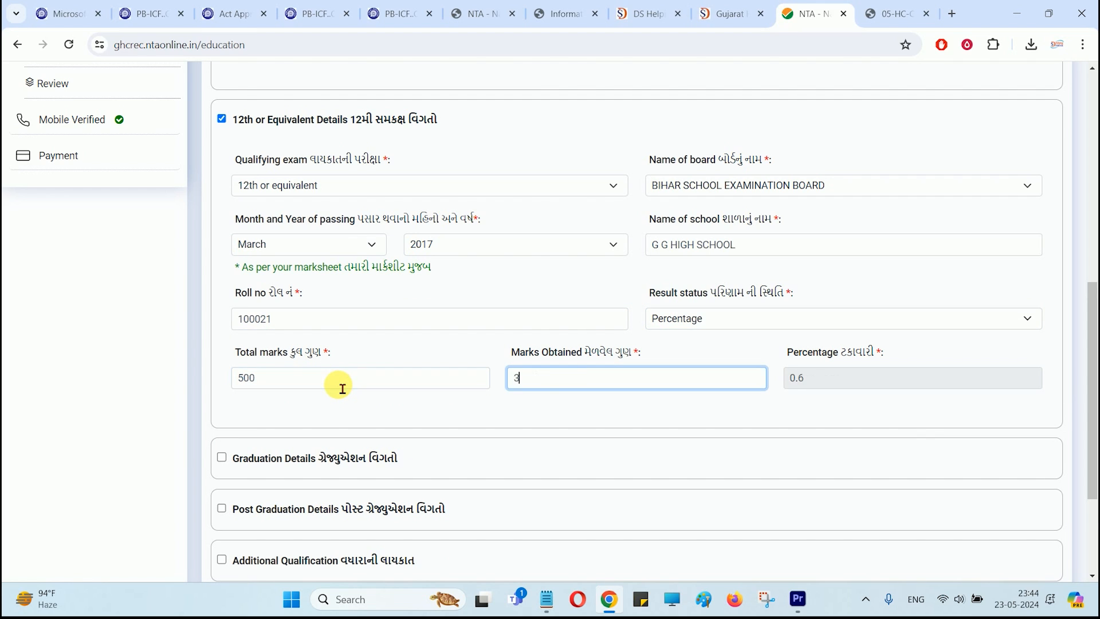
key(Tab)
scroll(277, 300, down, 3)
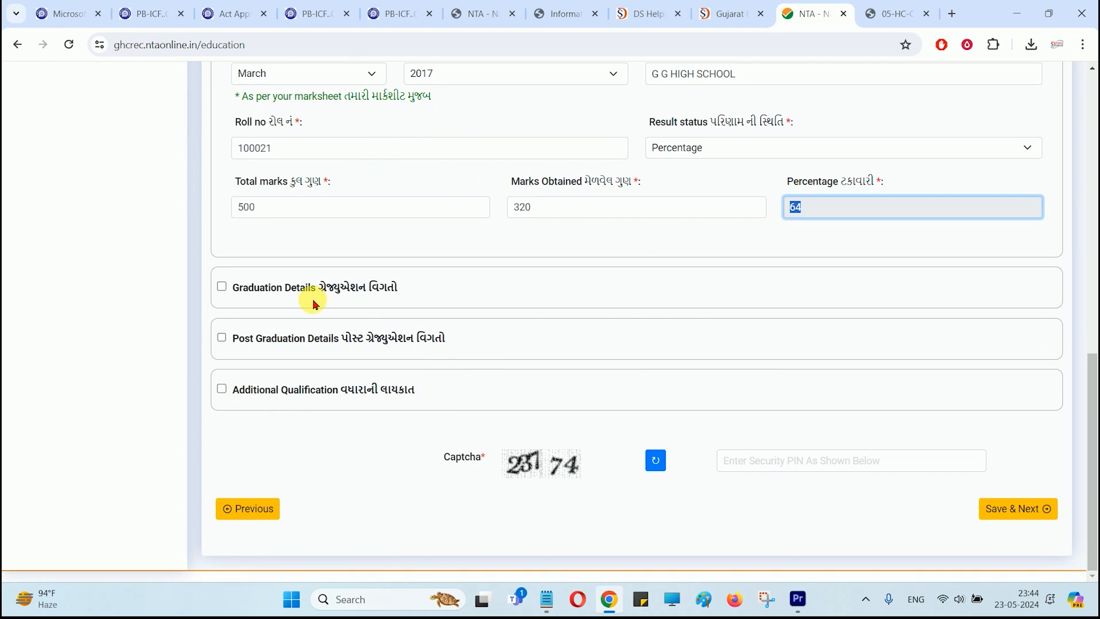
click(223, 292)
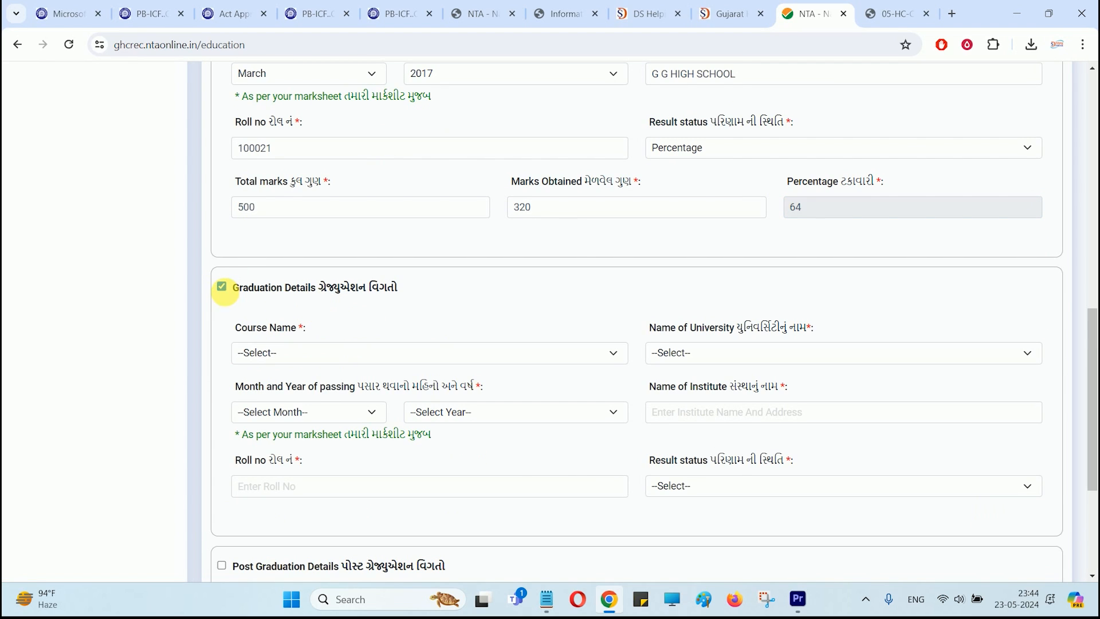
Step: Untick Graduation Details, fill in the Security PIN captcha, and Save & Next the qualifications
click(223, 288)
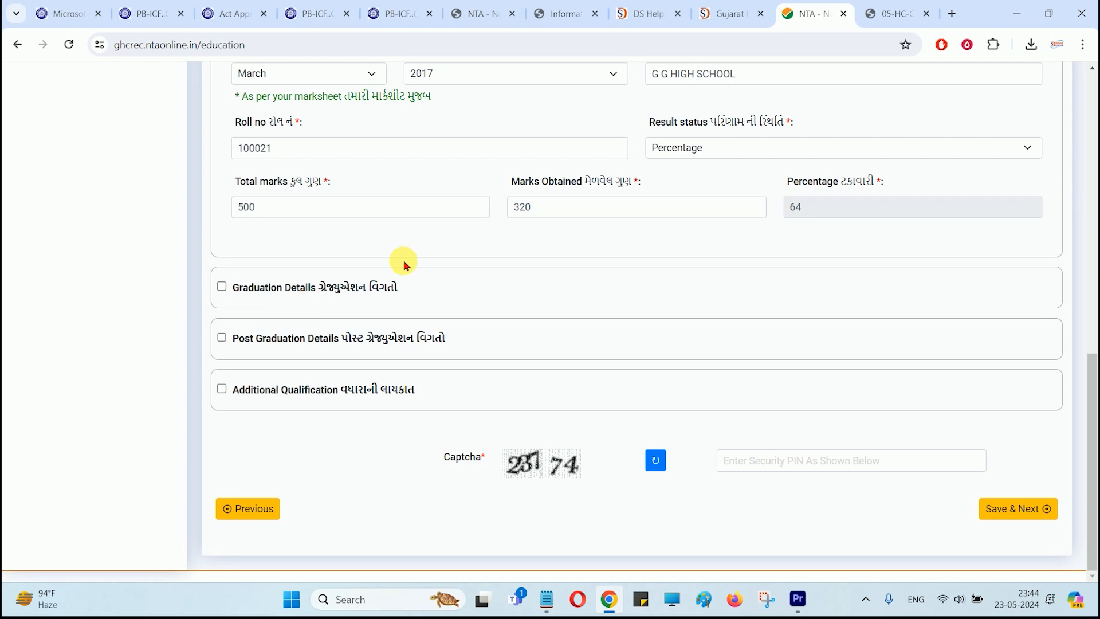
scroll(319, 164, up, 9)
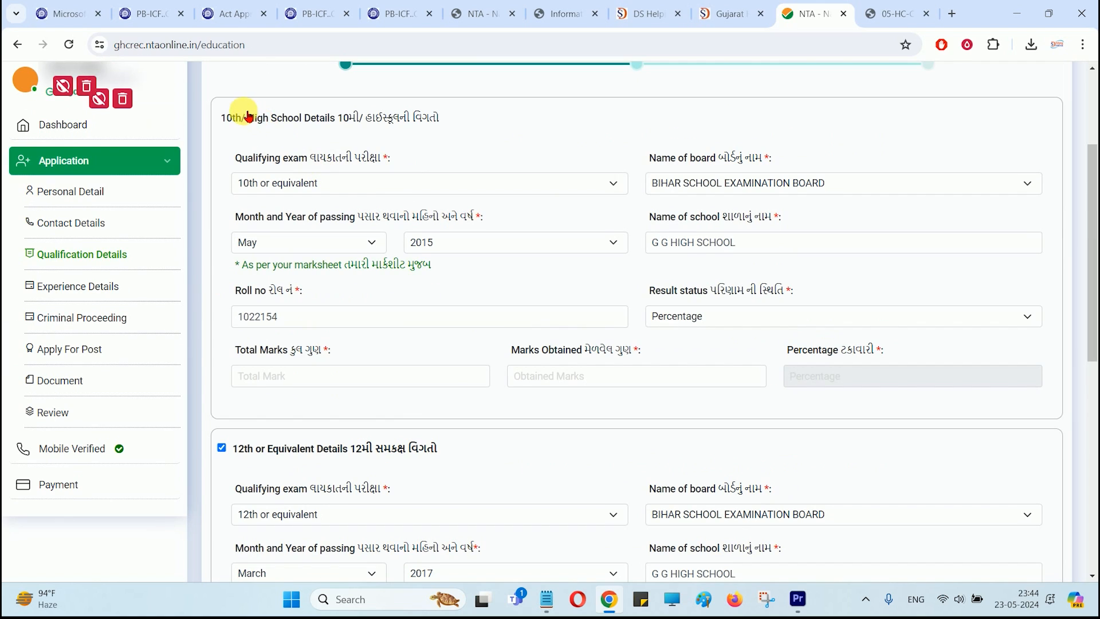
scroll(387, 210, down, 9)
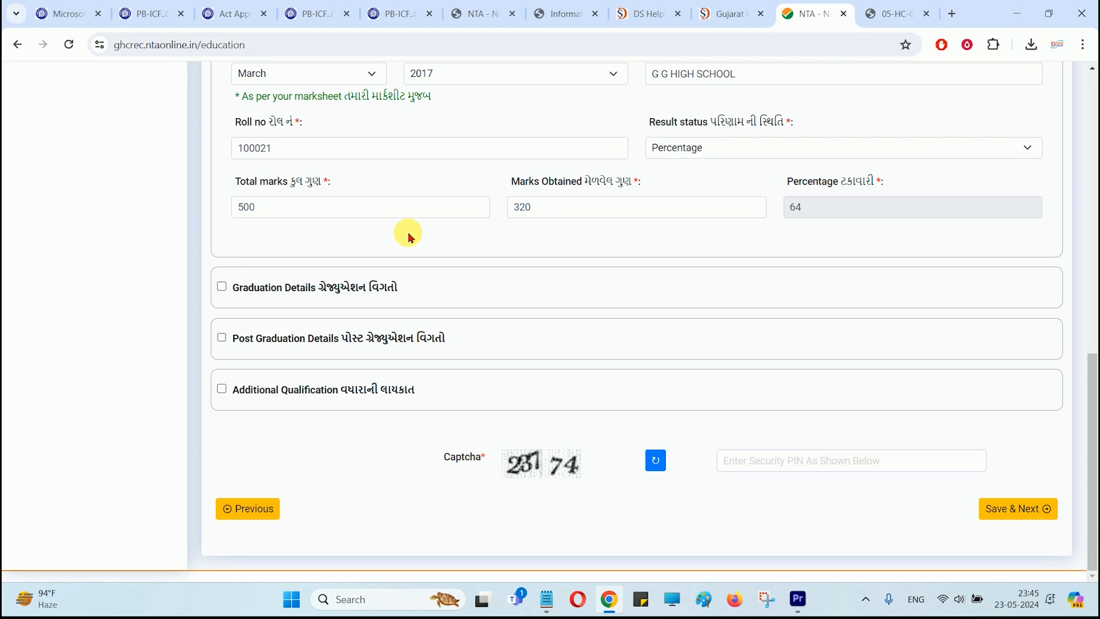
click(769, 462)
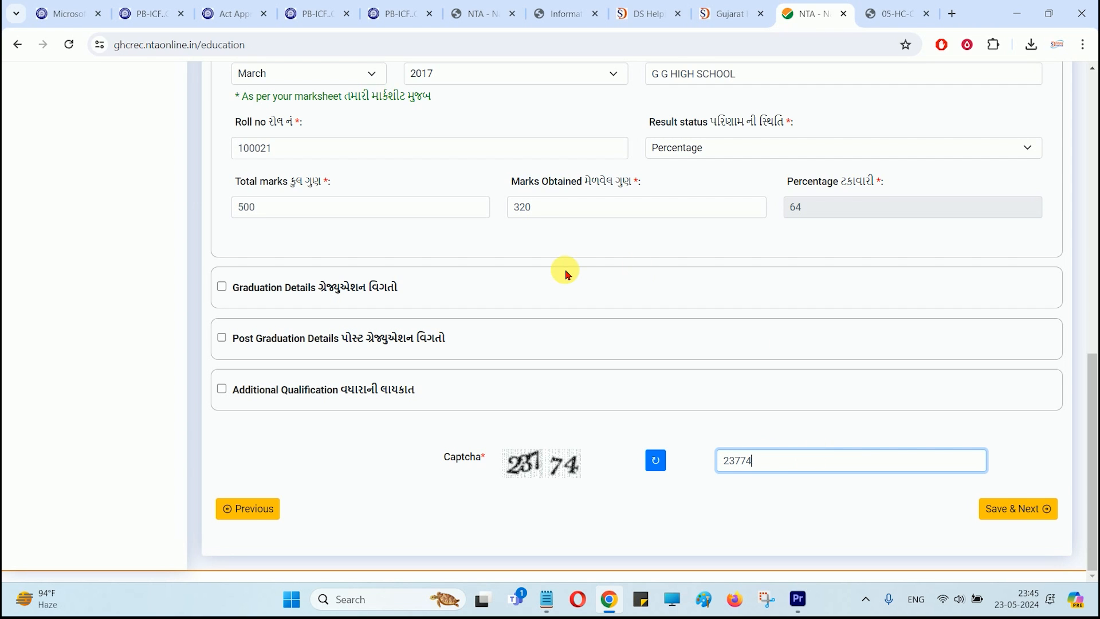
scroll(564, 273, up, 2)
scroll(573, 269, down, 2)
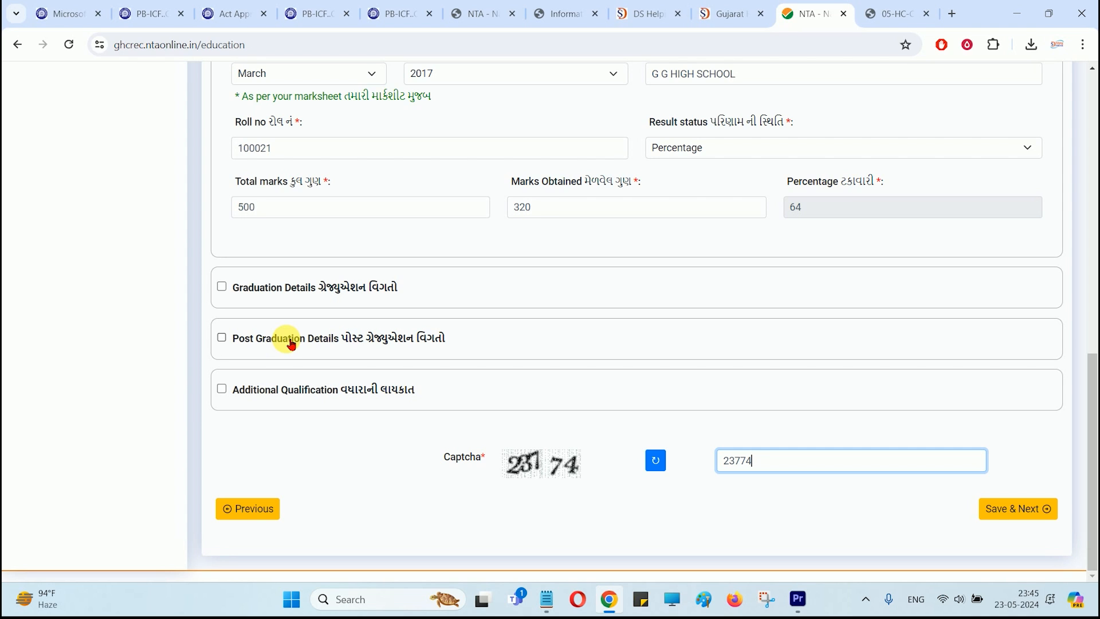
scroll(292, 345, up, 2)
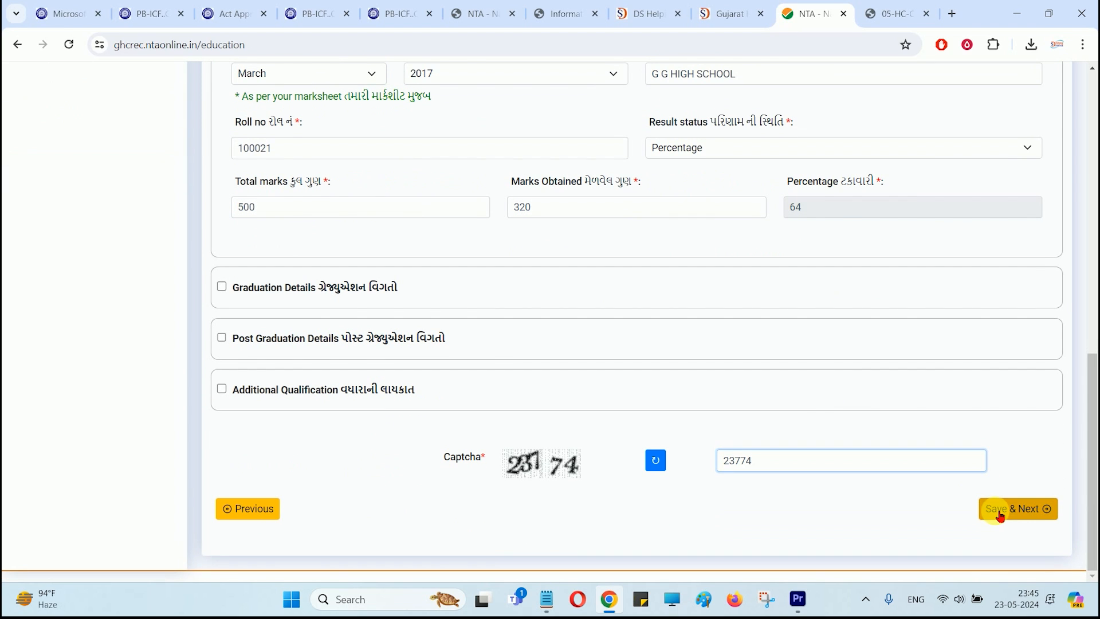
click(1004, 522)
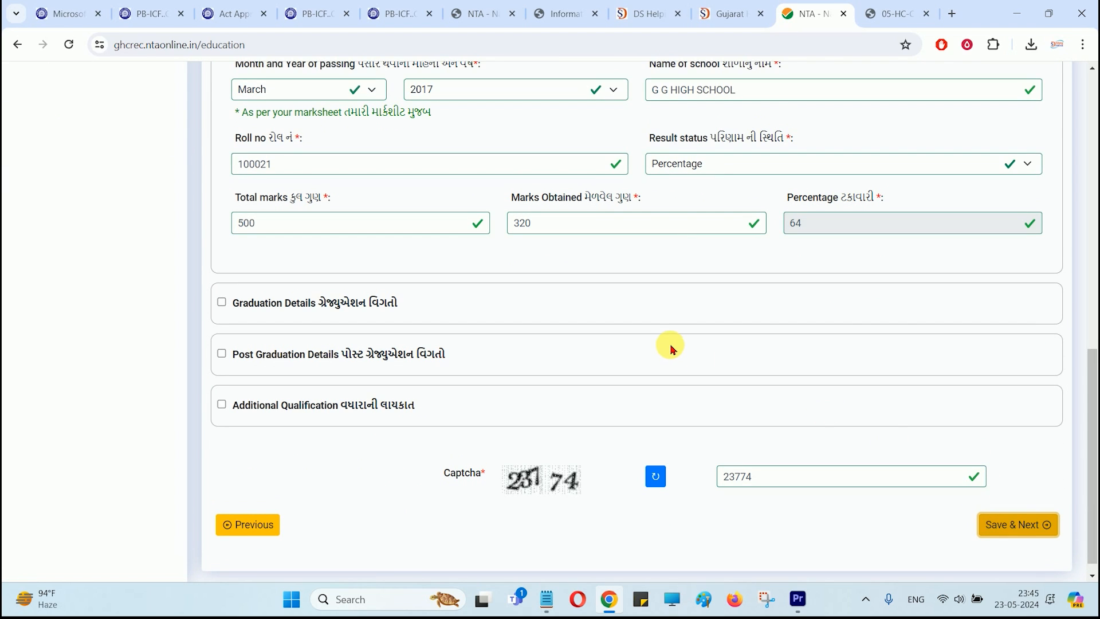
click(1021, 525)
Step: Enter the experience page captcha, answer No to work experience, and save
click(757, 325)
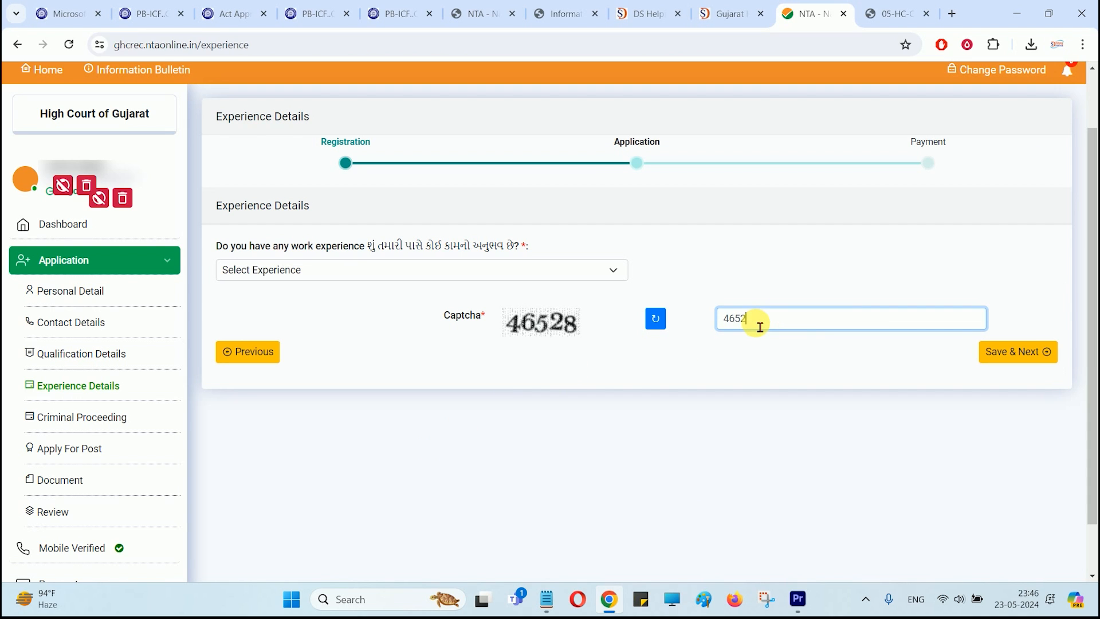
click(290, 270)
click(280, 300)
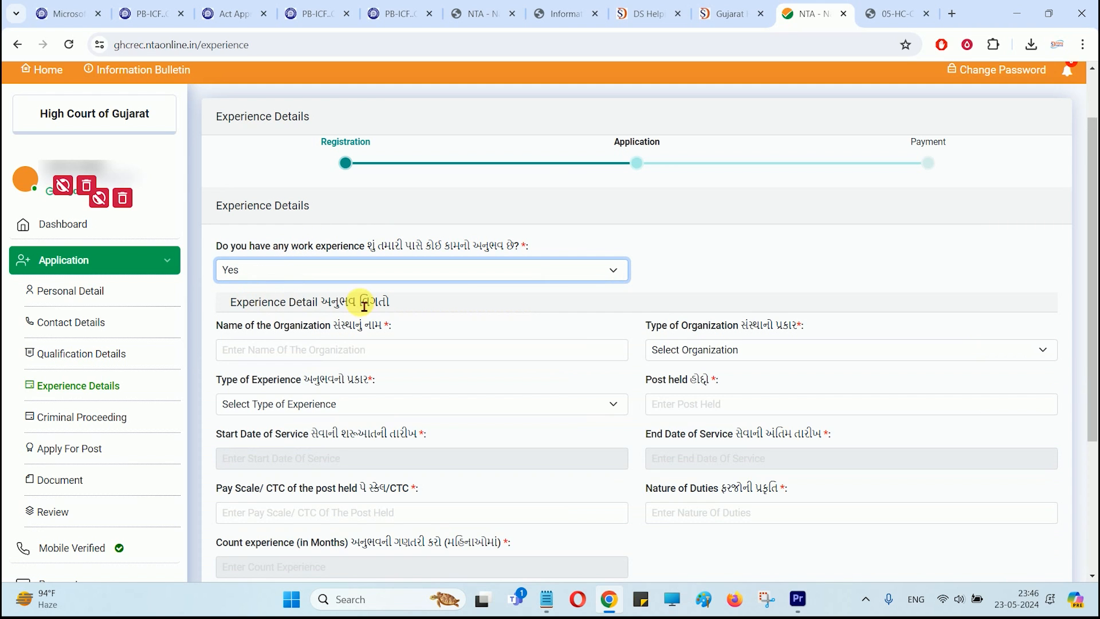
scroll(653, 308, down, 4)
scroll(657, 206, up, 1)
click(263, 137)
click(255, 178)
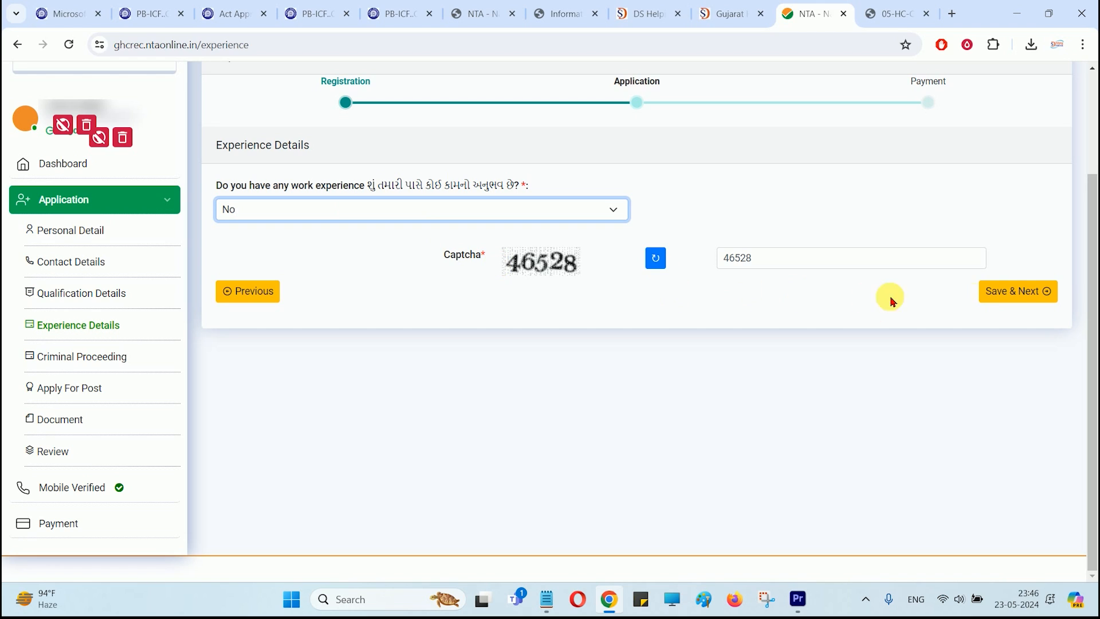
click(1003, 297)
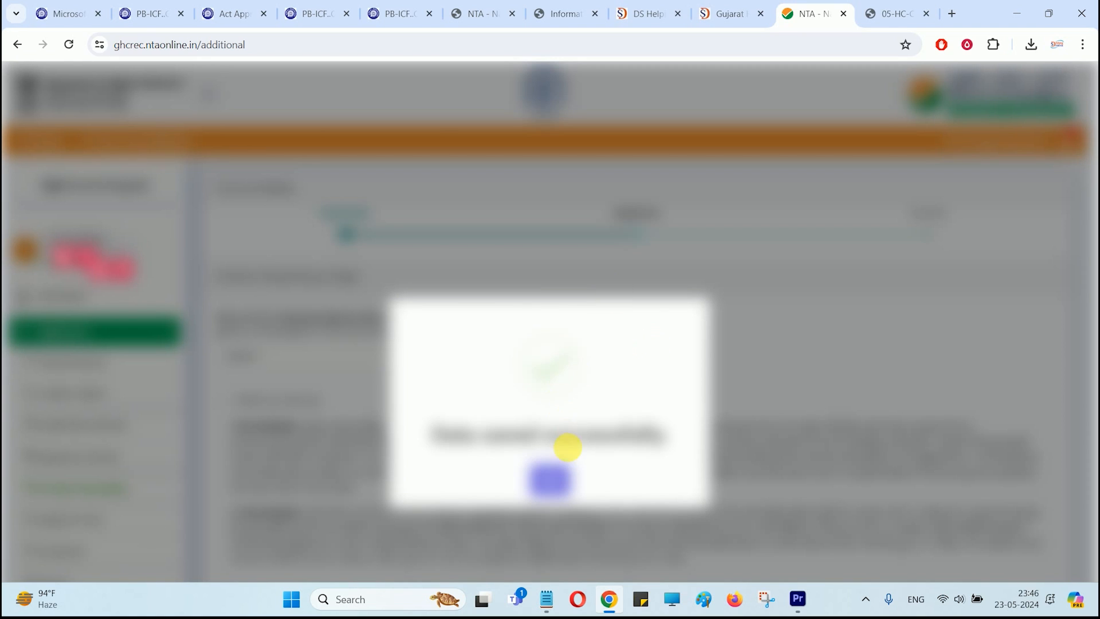
Step: Answer No to criminal proceedings, tick I AGREE, enter the security PIN, and save
click(555, 478)
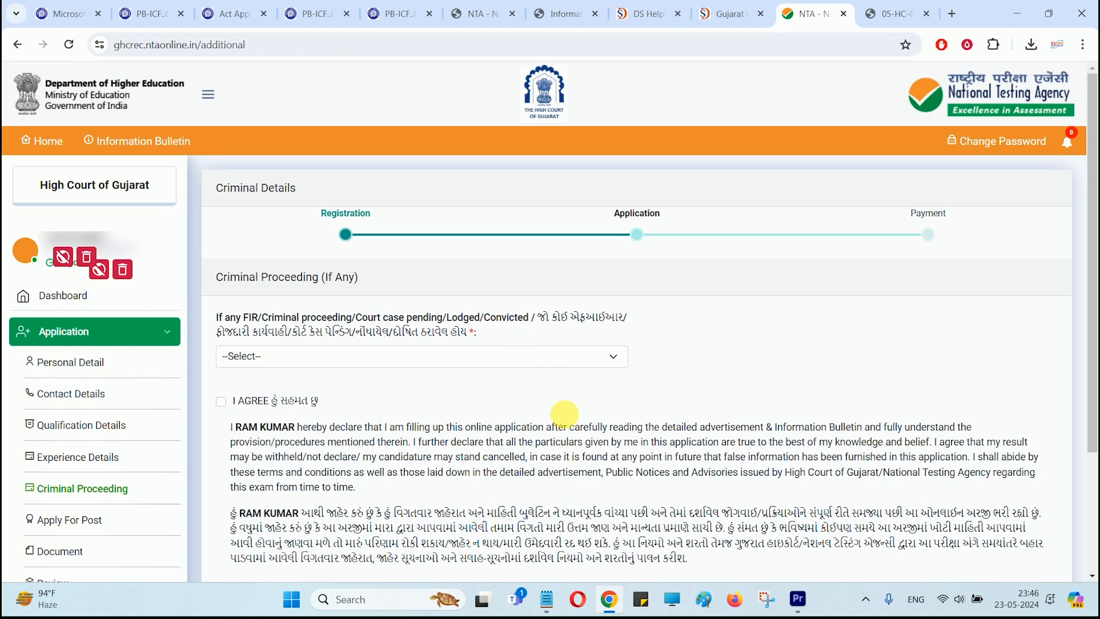
click(325, 354)
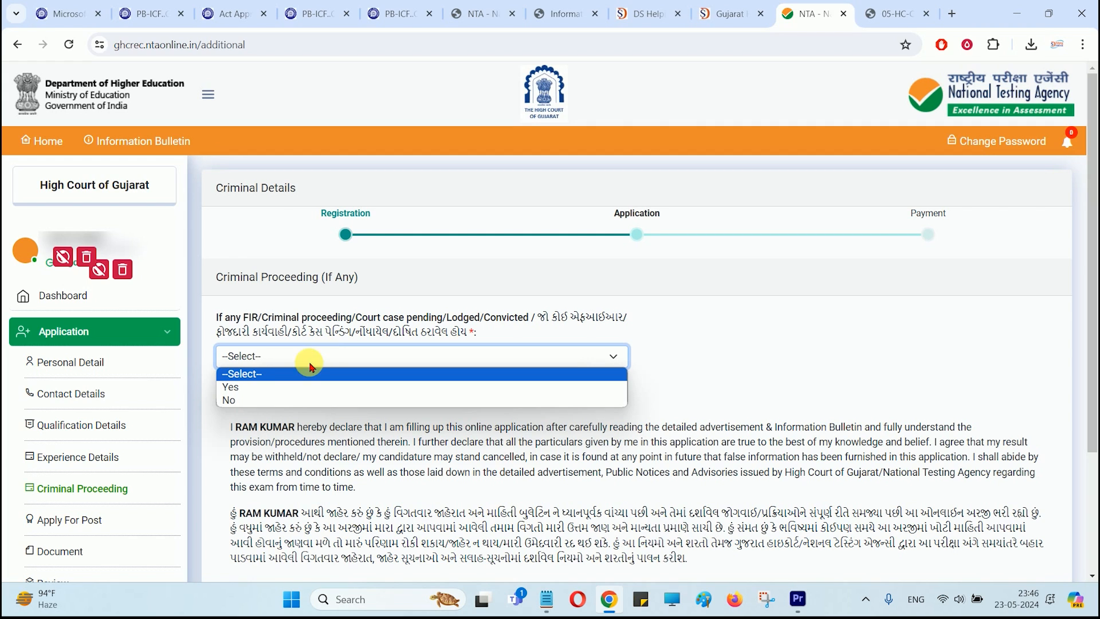
click(229, 400)
scroll(225, 333, down, 1)
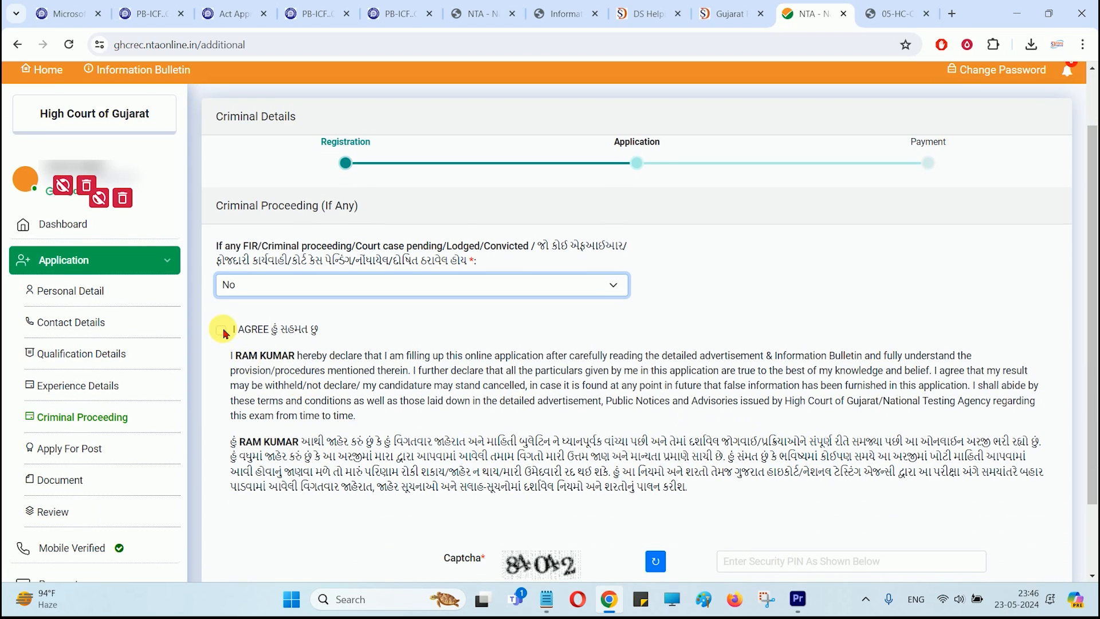
click(223, 331)
scroll(401, 389, down, 2)
click(773, 479)
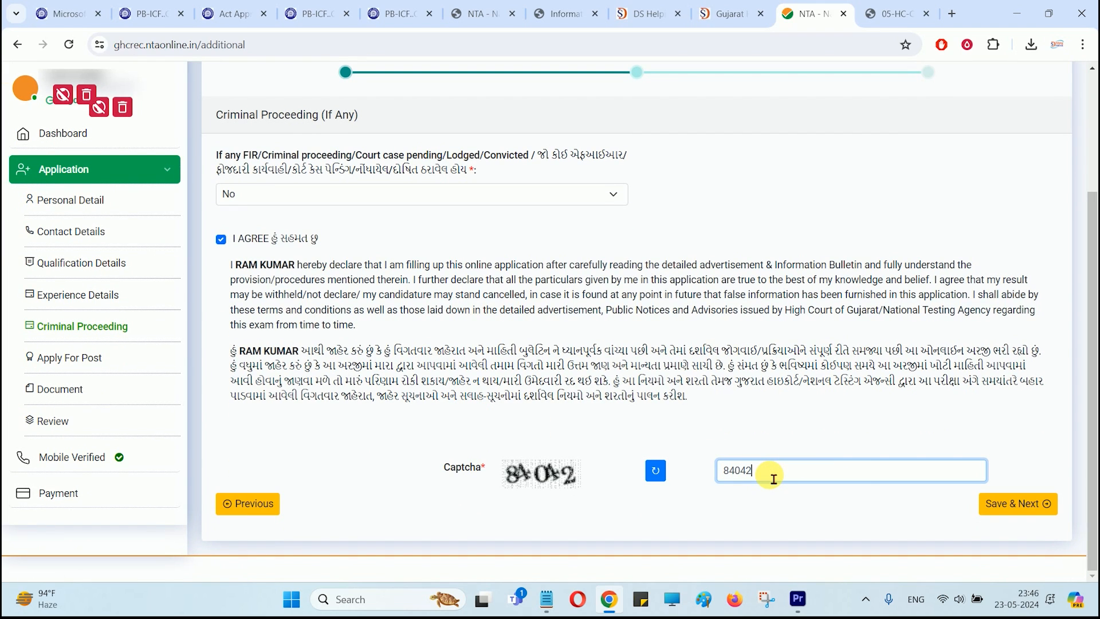
click(1024, 504)
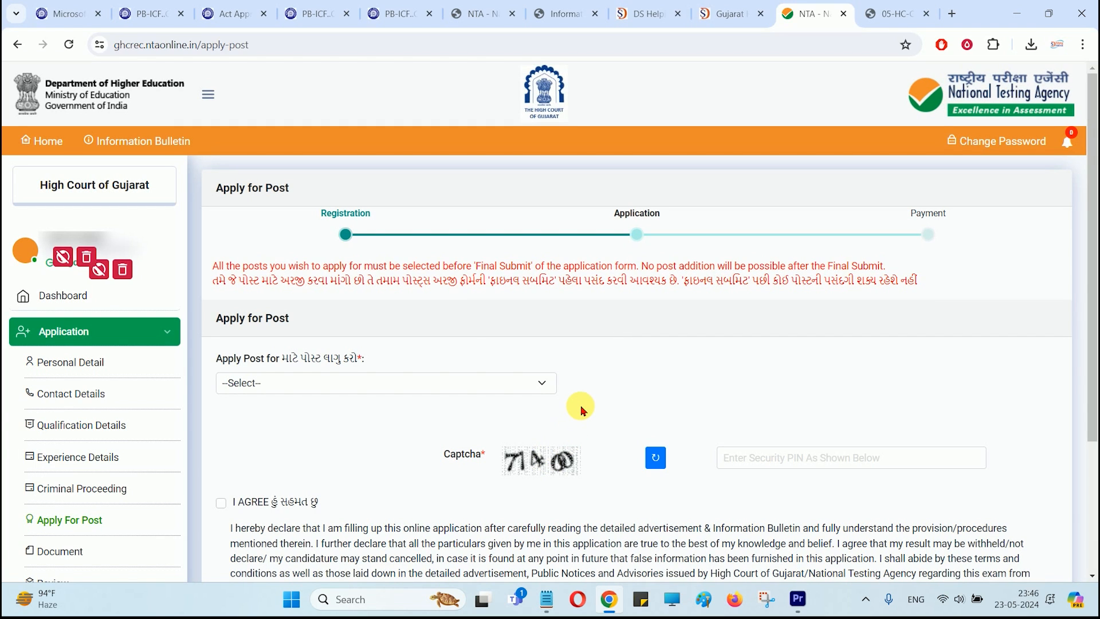
Step: Review eligibility of High Court posts Court Attendant and Court Manager
scroll(582, 411, down, 2)
click(291, 241)
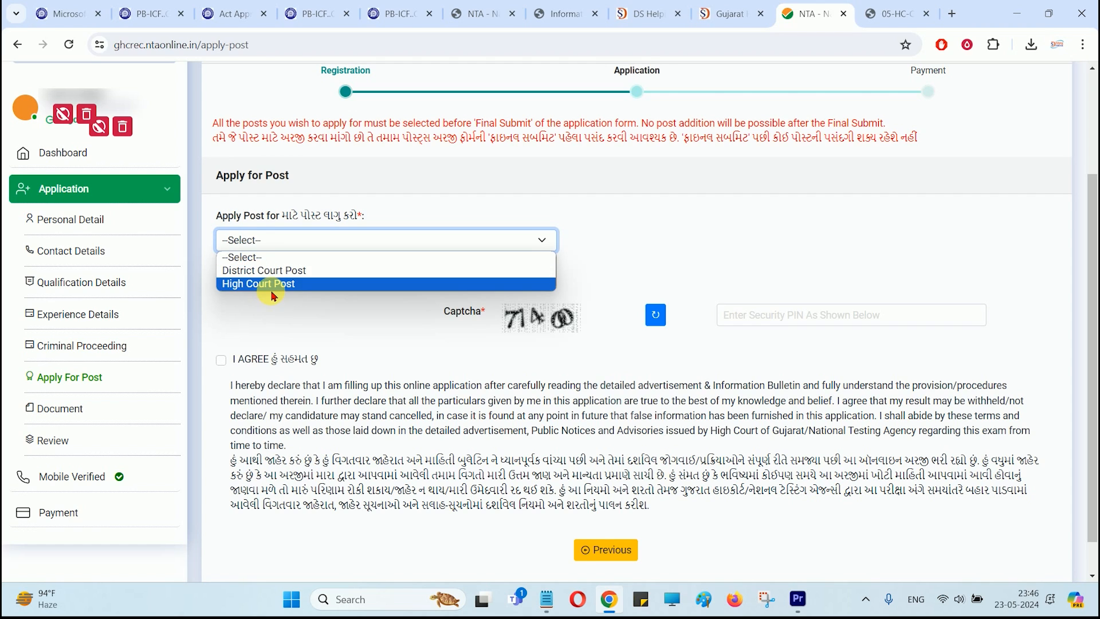
click(261, 284)
click(344, 274)
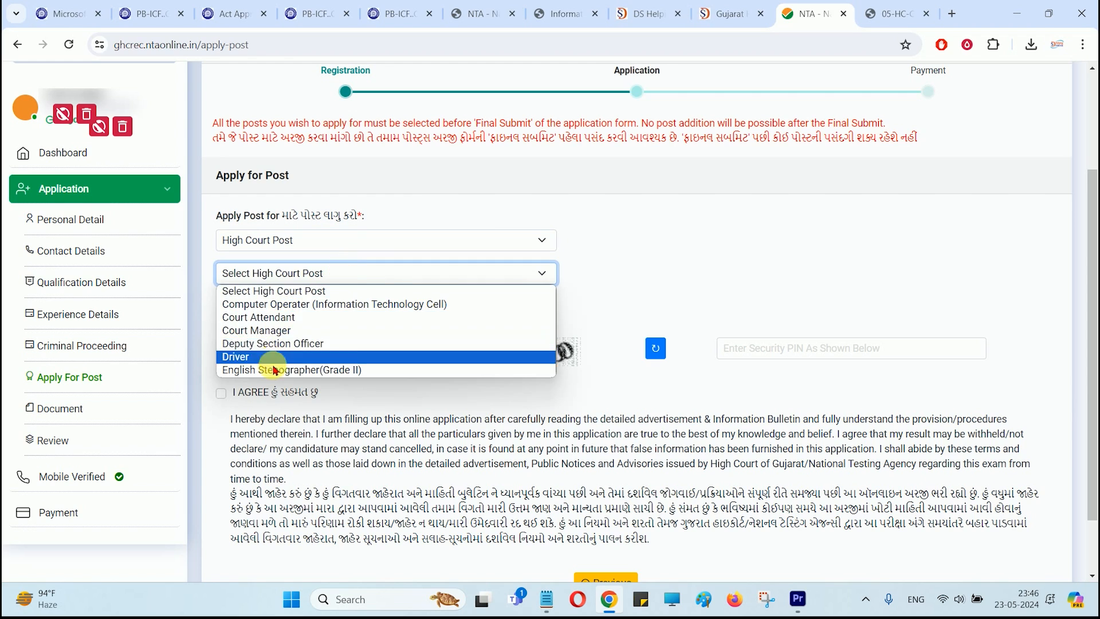
click(275, 317)
click(271, 273)
click(272, 272)
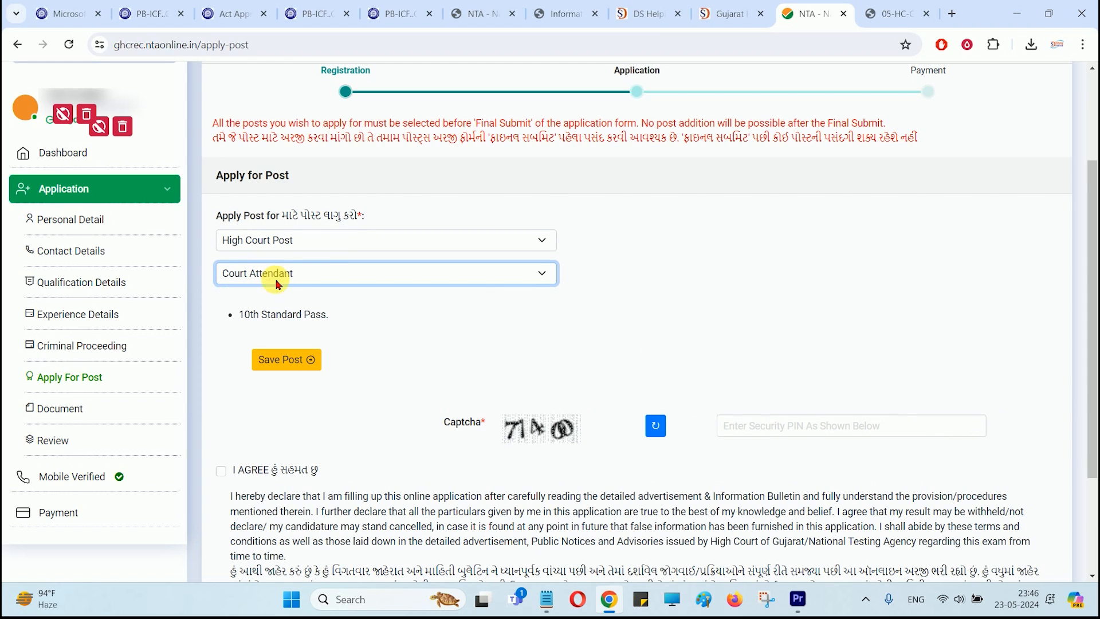
click(284, 277)
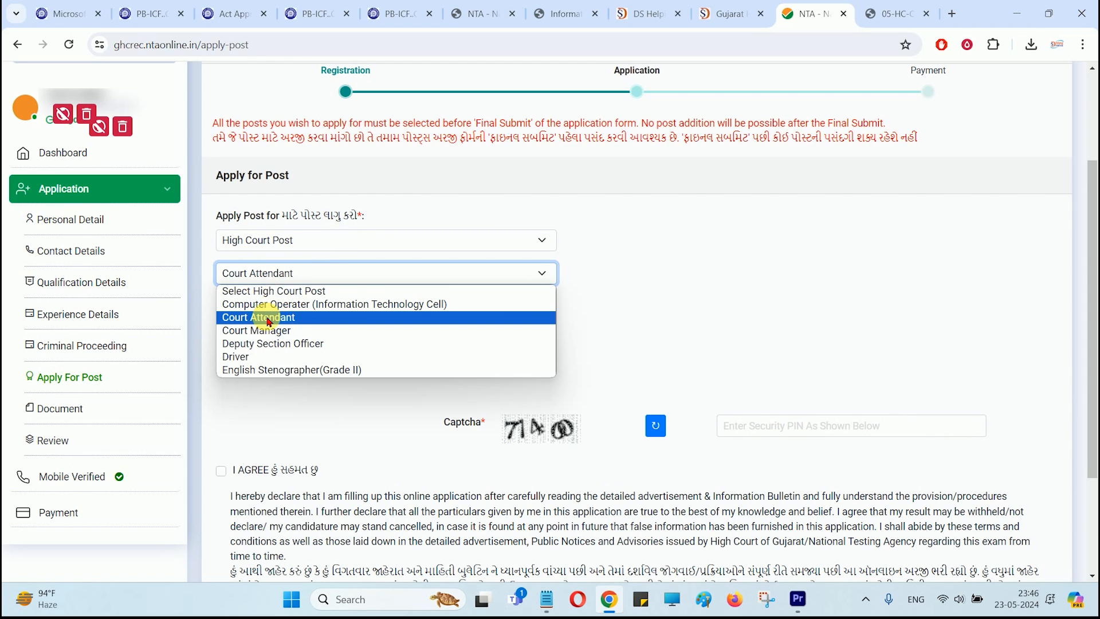
click(256, 330)
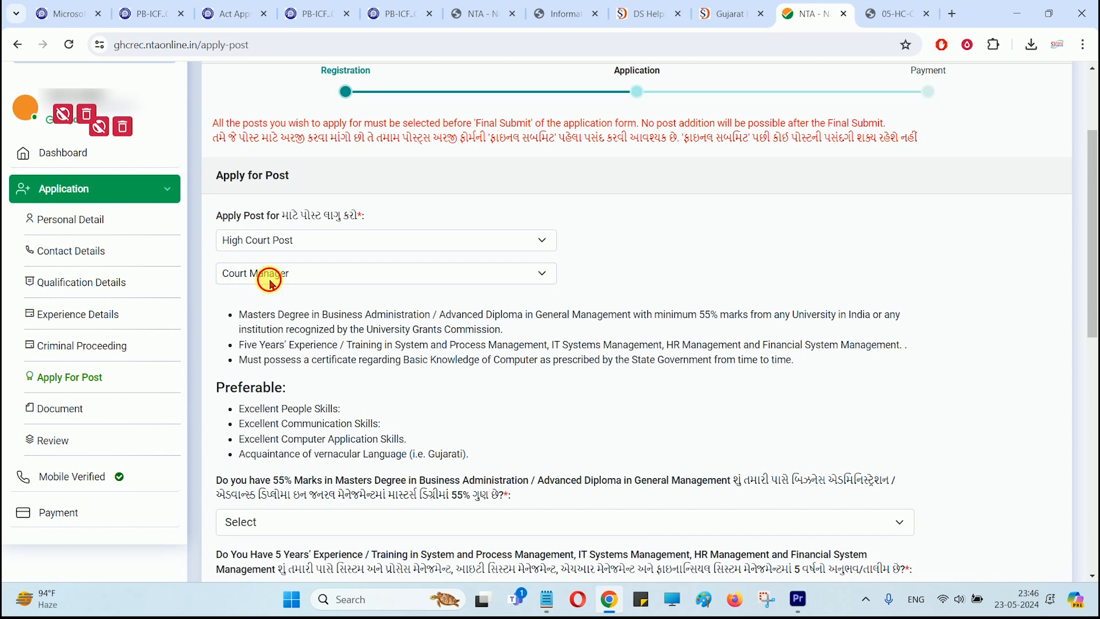
Step: Check District Court's Process Server/Ballif, then save High Court Post Court Attendant
click(258, 240)
click(265, 270)
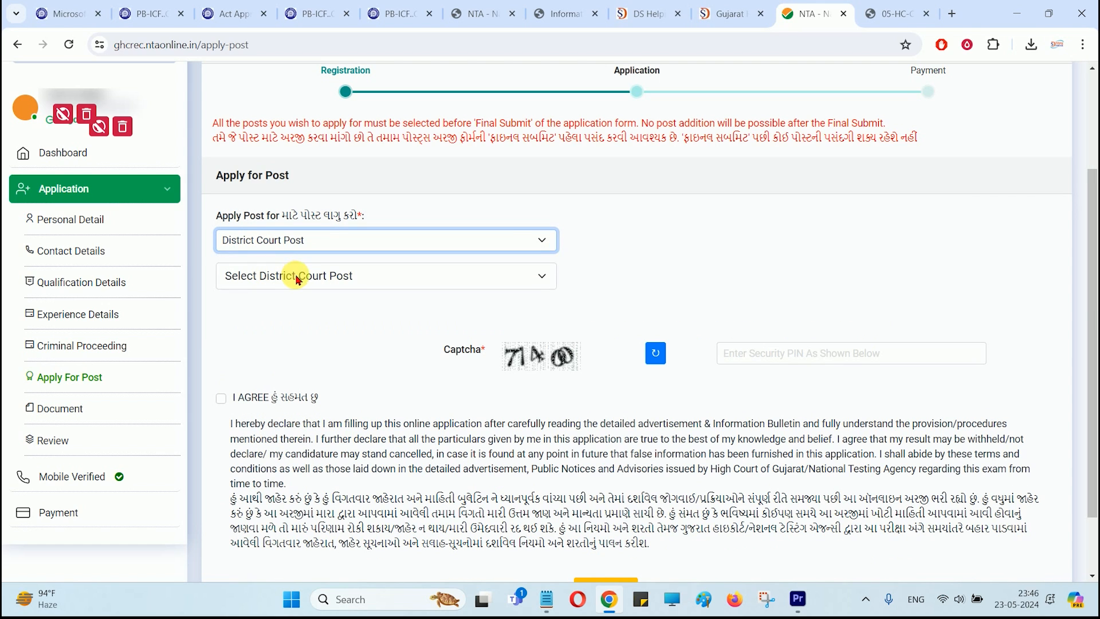
click(294, 276)
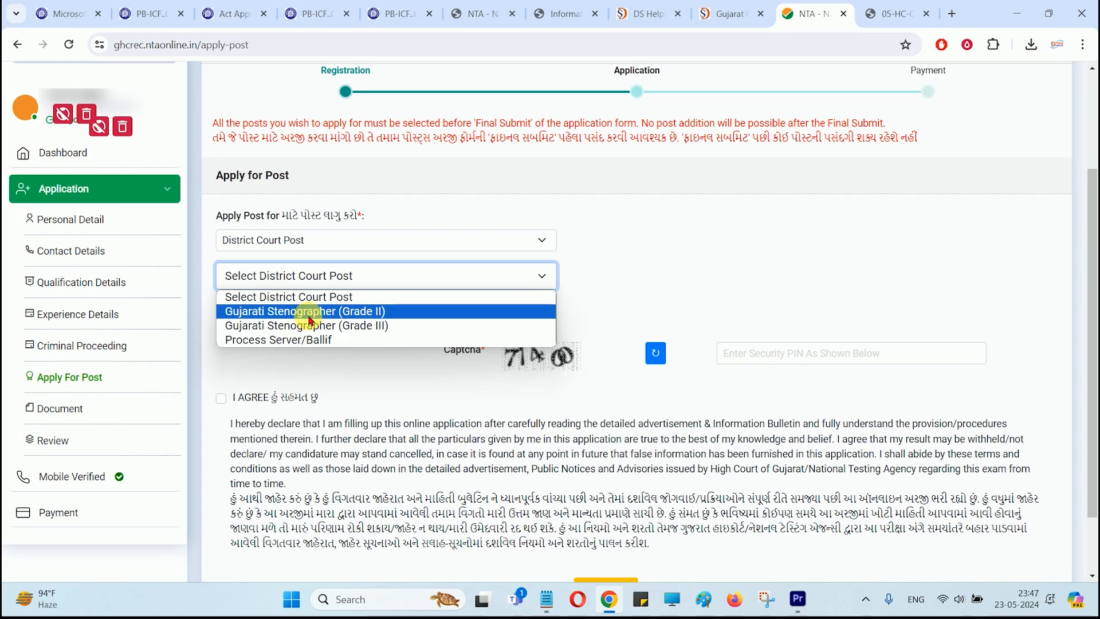
click(286, 340)
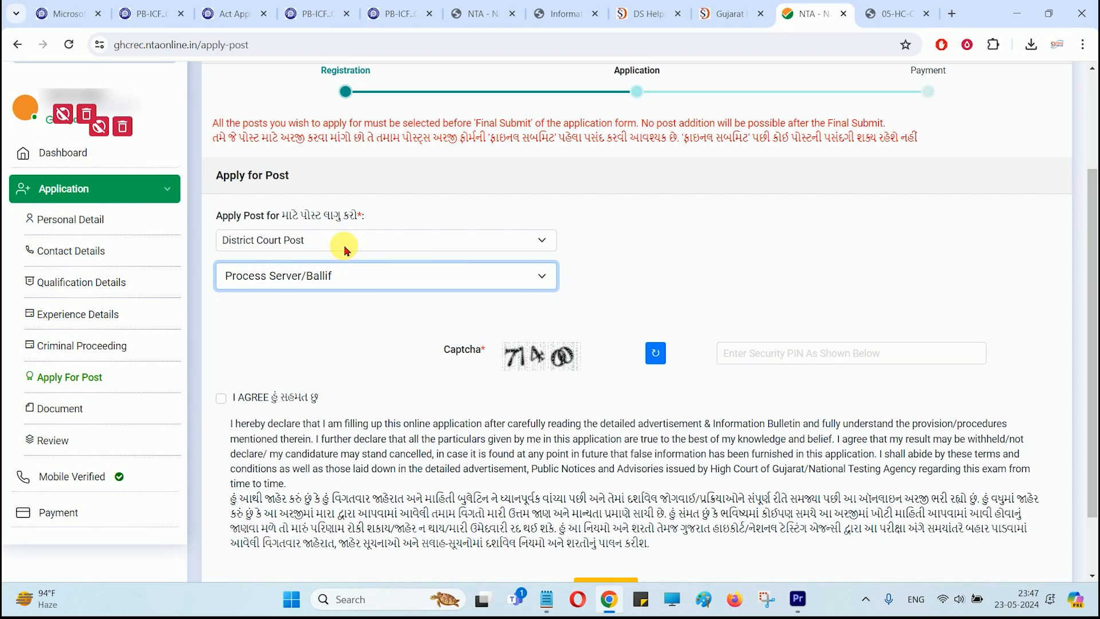
click(312, 241)
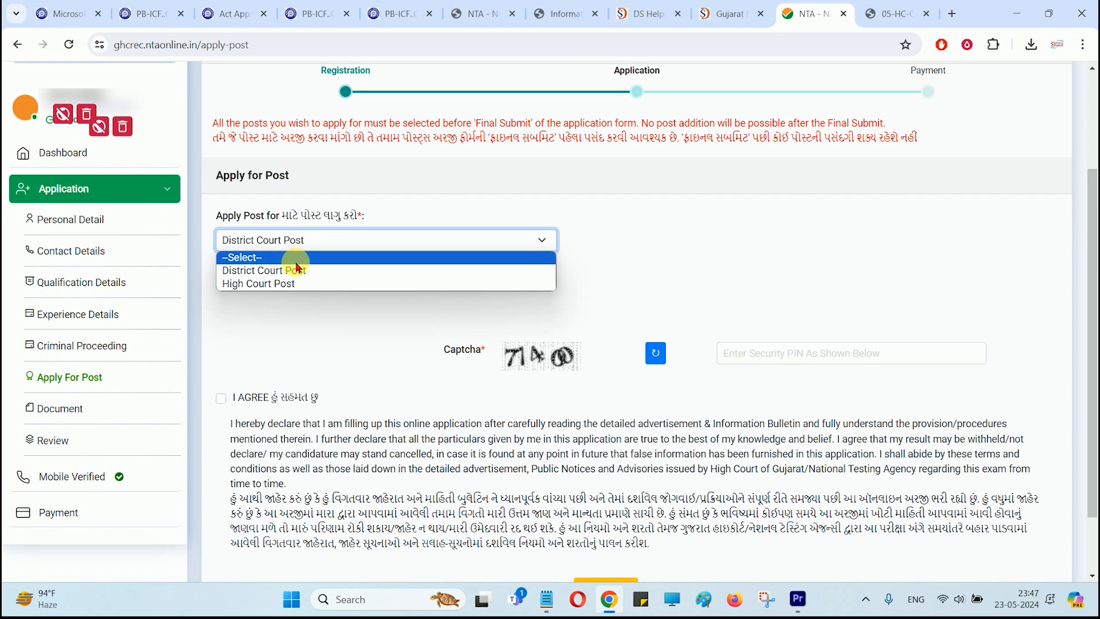
click(278, 285)
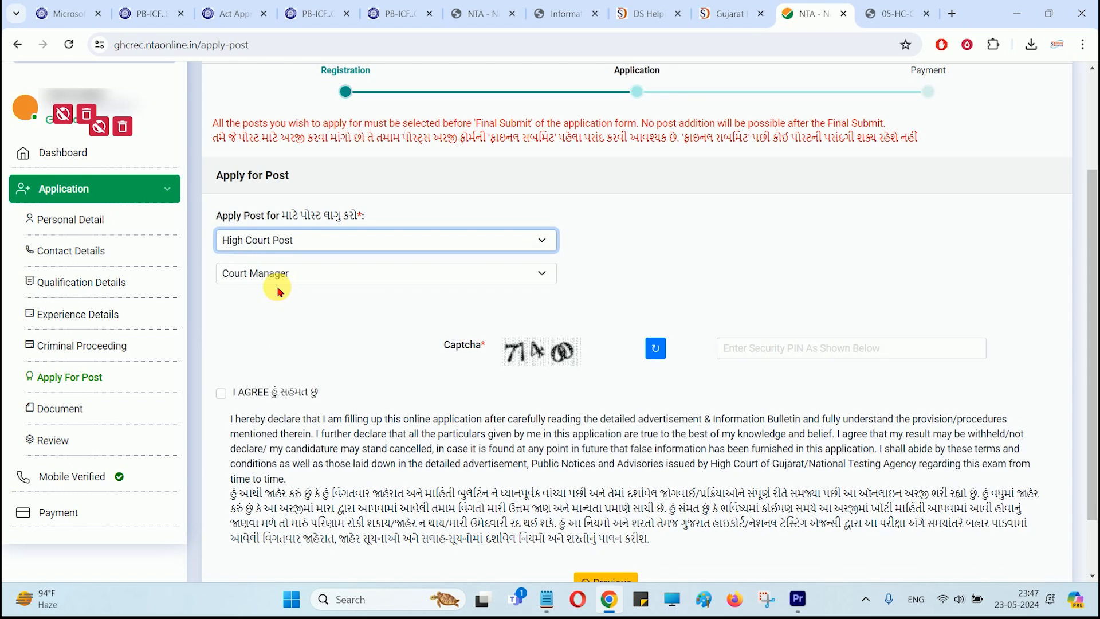
scroll(295, 287, down, 3)
click(275, 129)
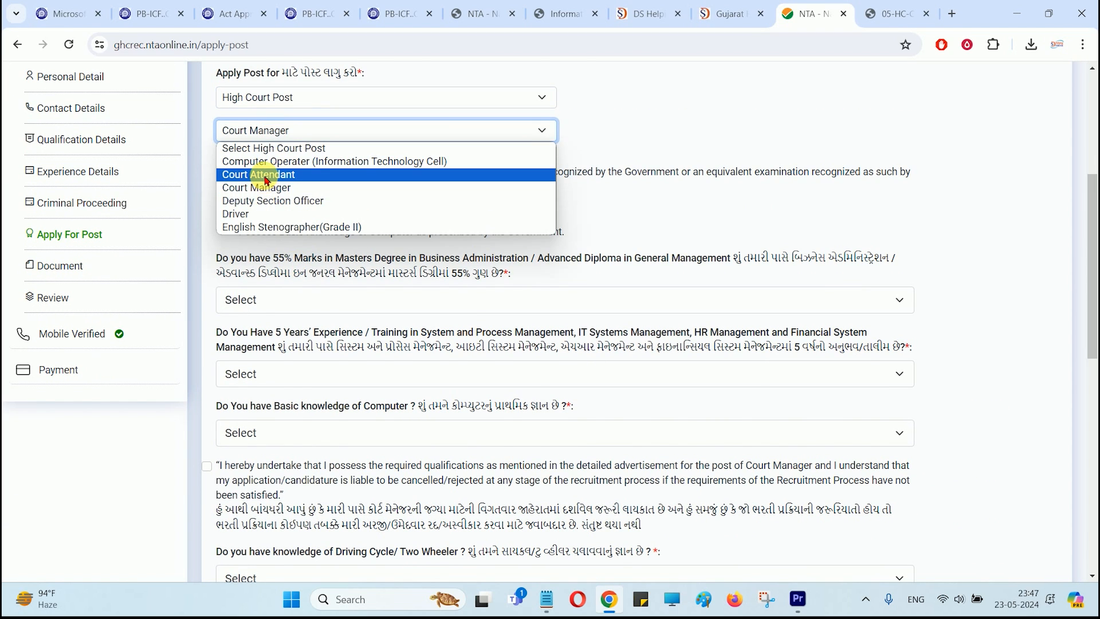
click(259, 174)
click(300, 221)
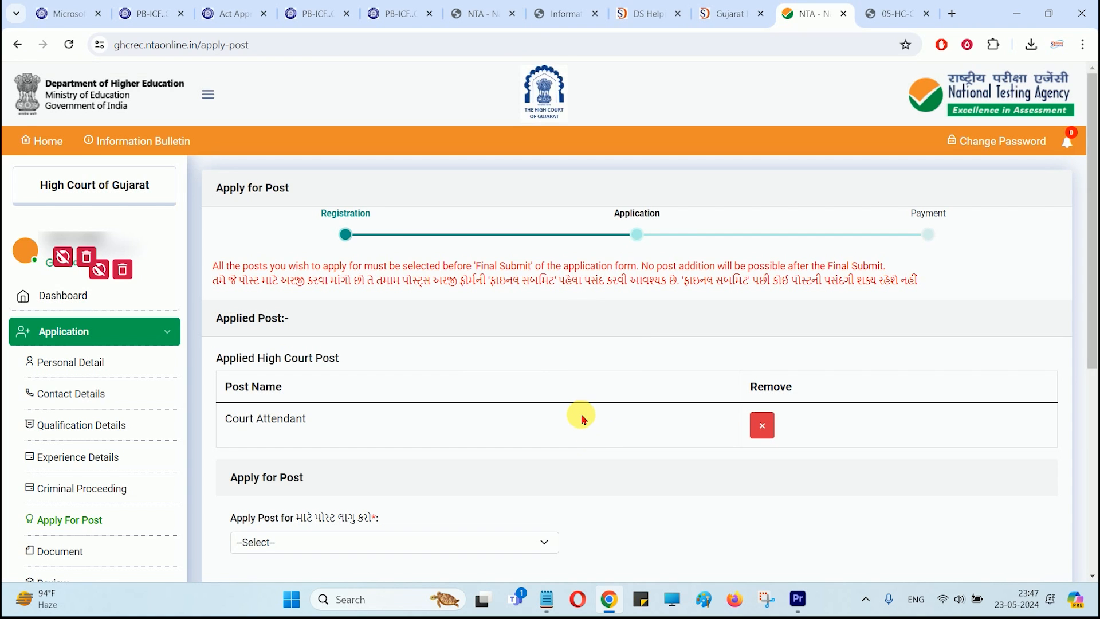
Step: Review requirements of High Court posts Court Manager, Driver and English Stenographer (Grade II)
scroll(475, 407, down, 3)
scroll(541, 282, up, 1)
scroll(455, 294, down, 2)
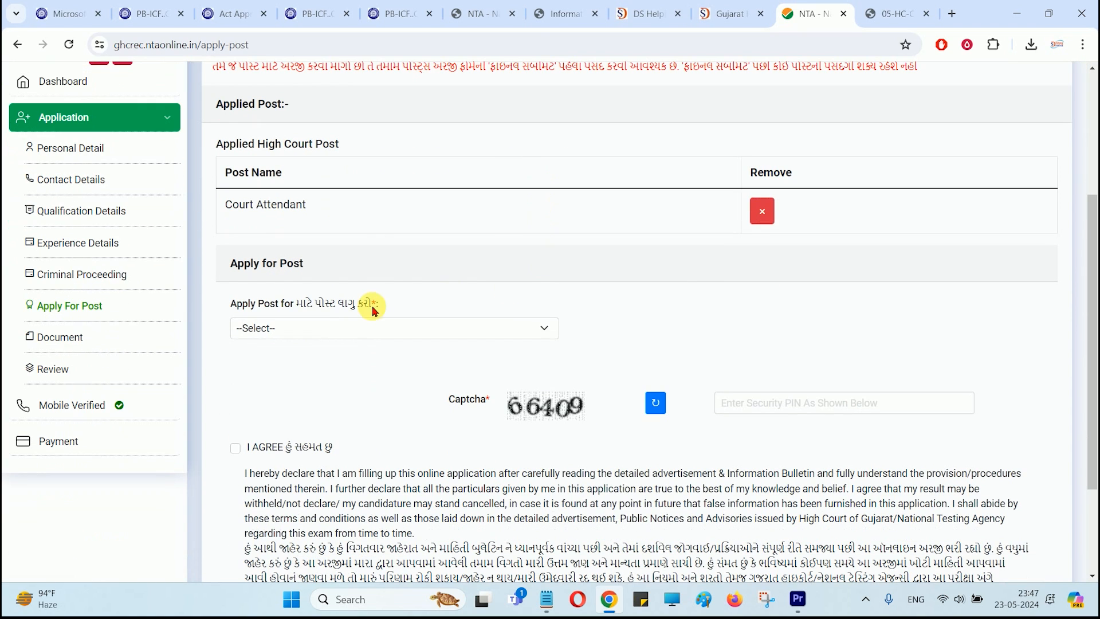
click(312, 327)
click(275, 371)
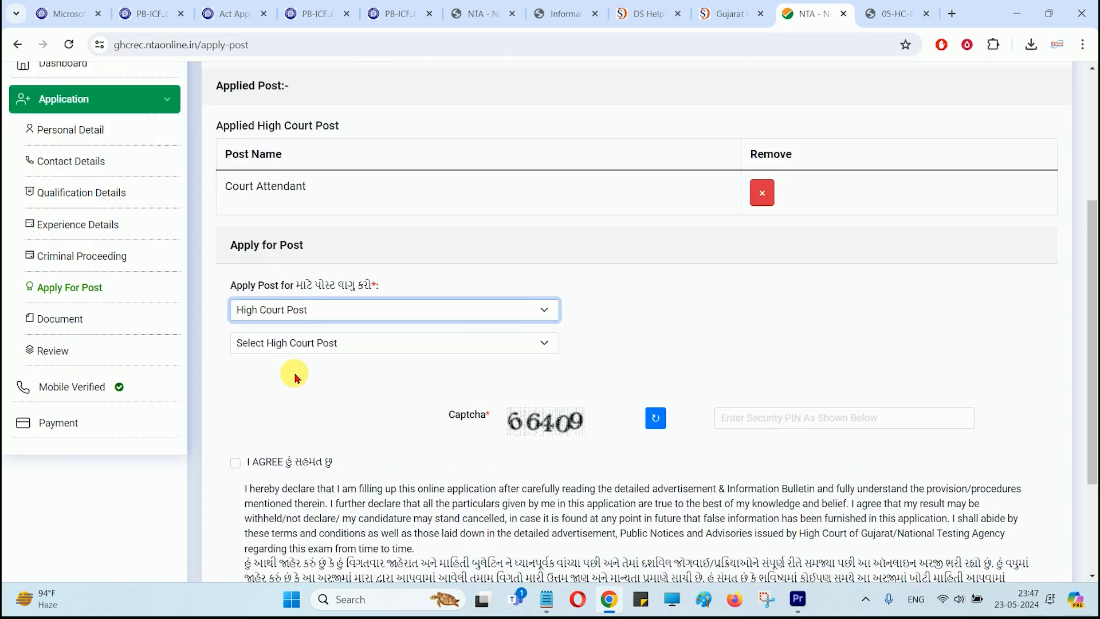
scroll(294, 369, down, 2)
click(300, 218)
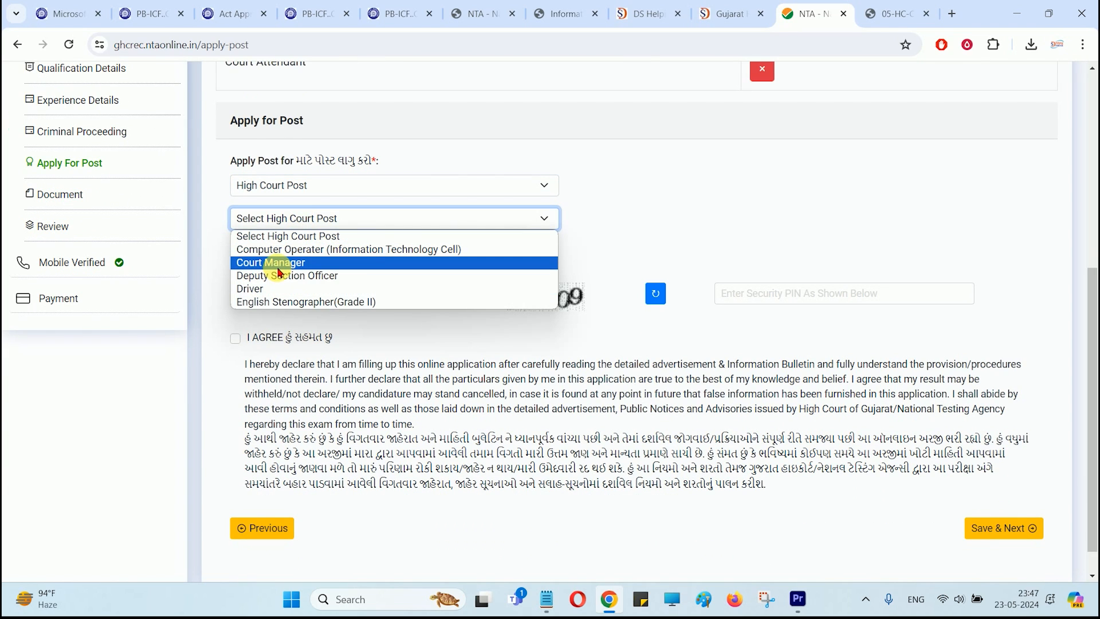
click(279, 271)
click(288, 218)
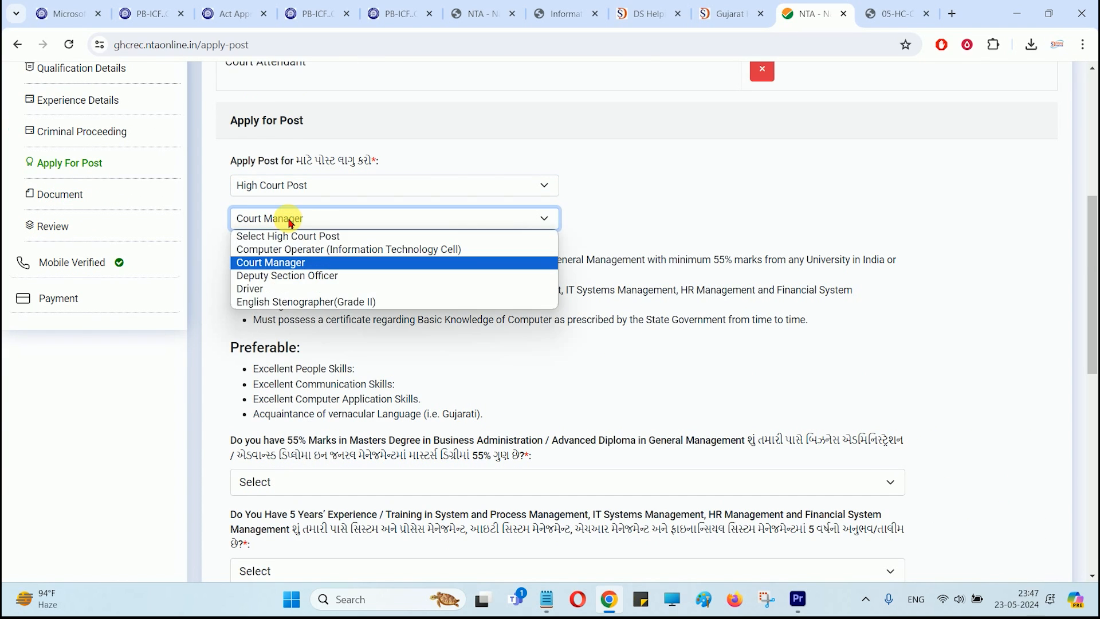
click(271, 294)
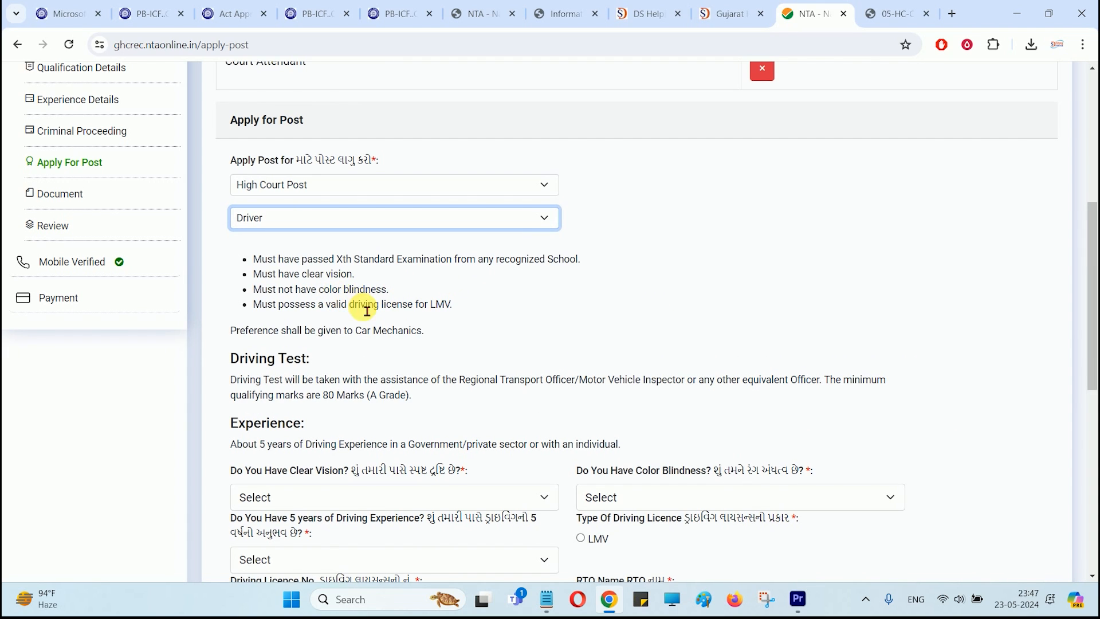
scroll(379, 315, down, 2)
scroll(379, 315, up, 3)
click(308, 289)
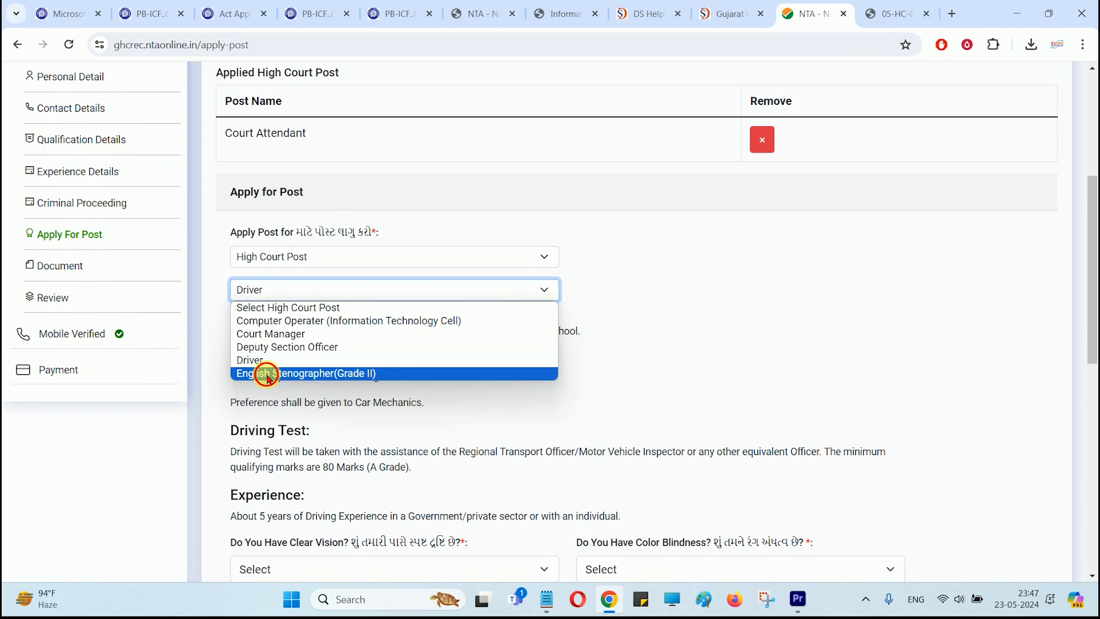
click(273, 373)
drag(259, 331, 353, 360)
Step: Switch the category to District Court Post and choose Process Server/Ballif
click(389, 363)
click(320, 292)
click(300, 310)
click(296, 294)
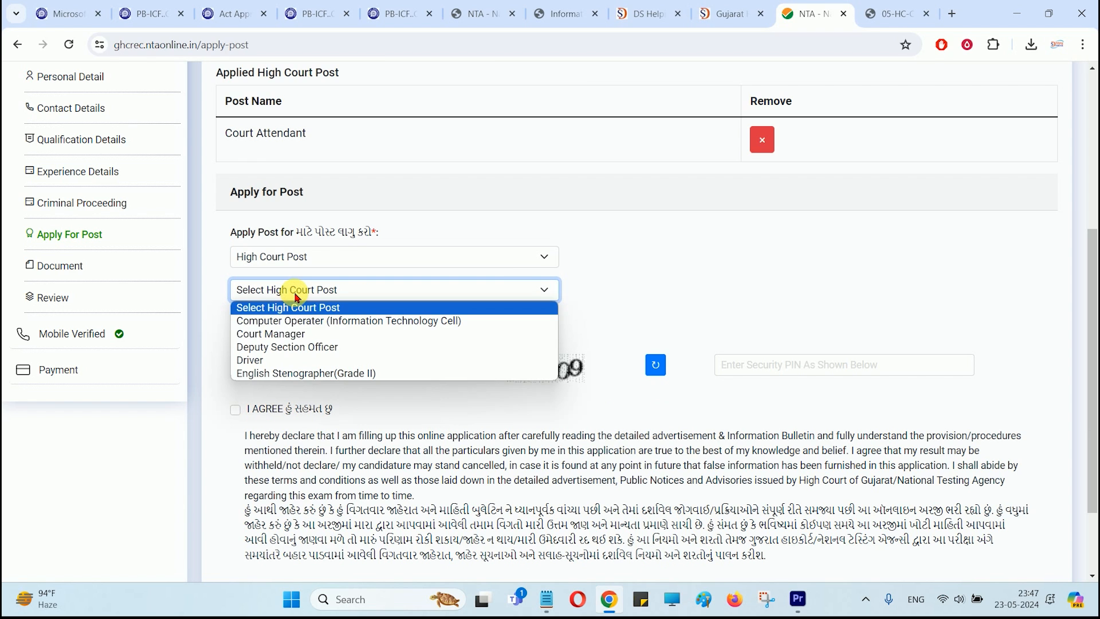
click(288, 333)
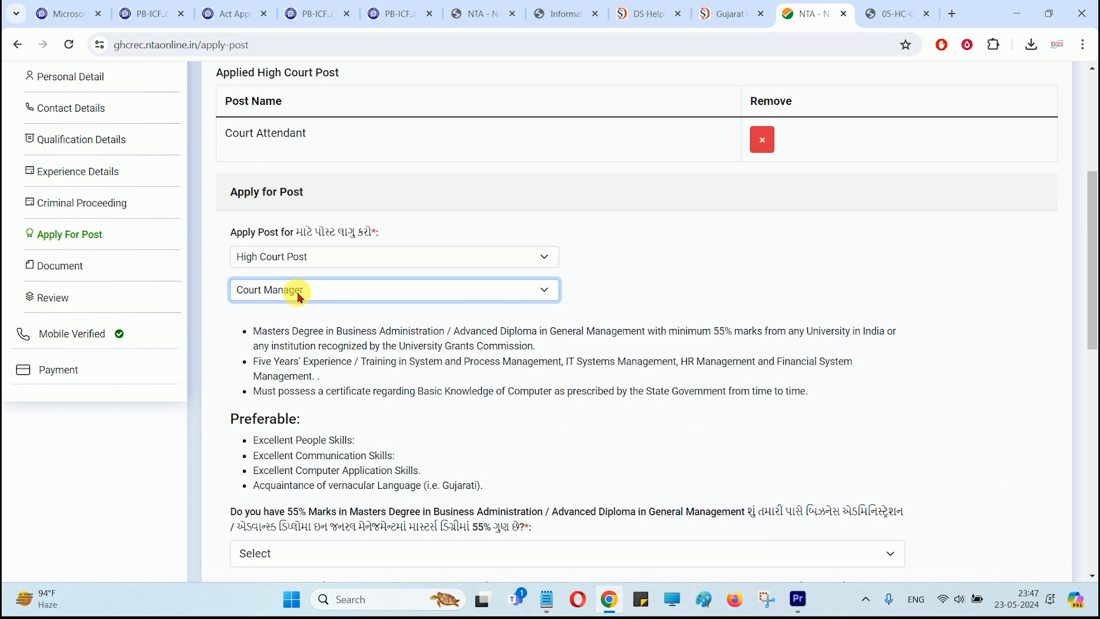
click(289, 257)
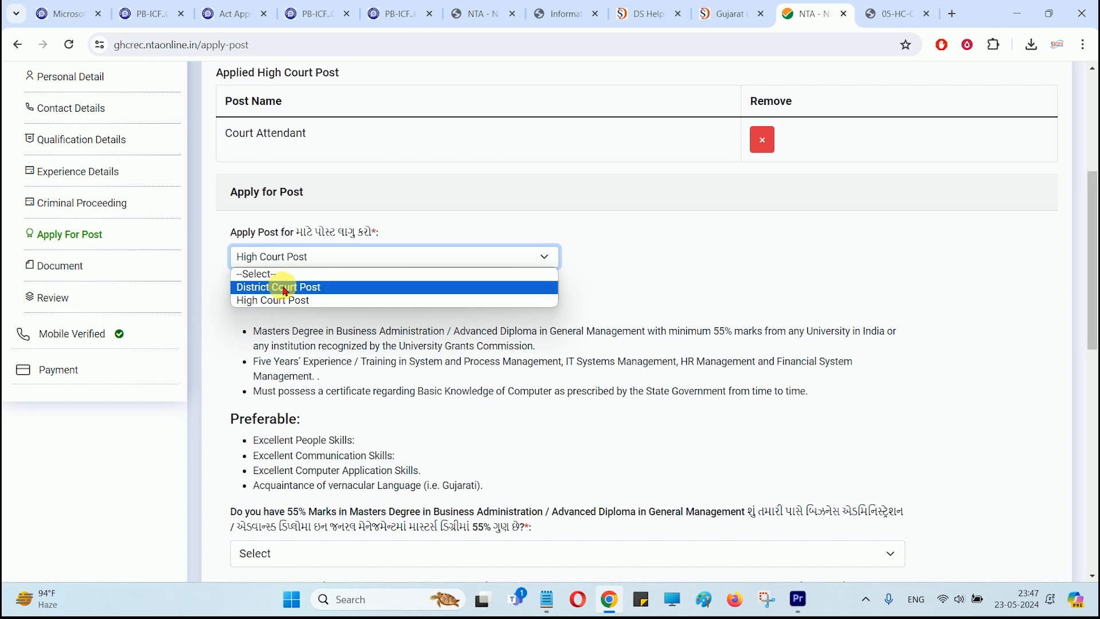
click(284, 288)
click(301, 292)
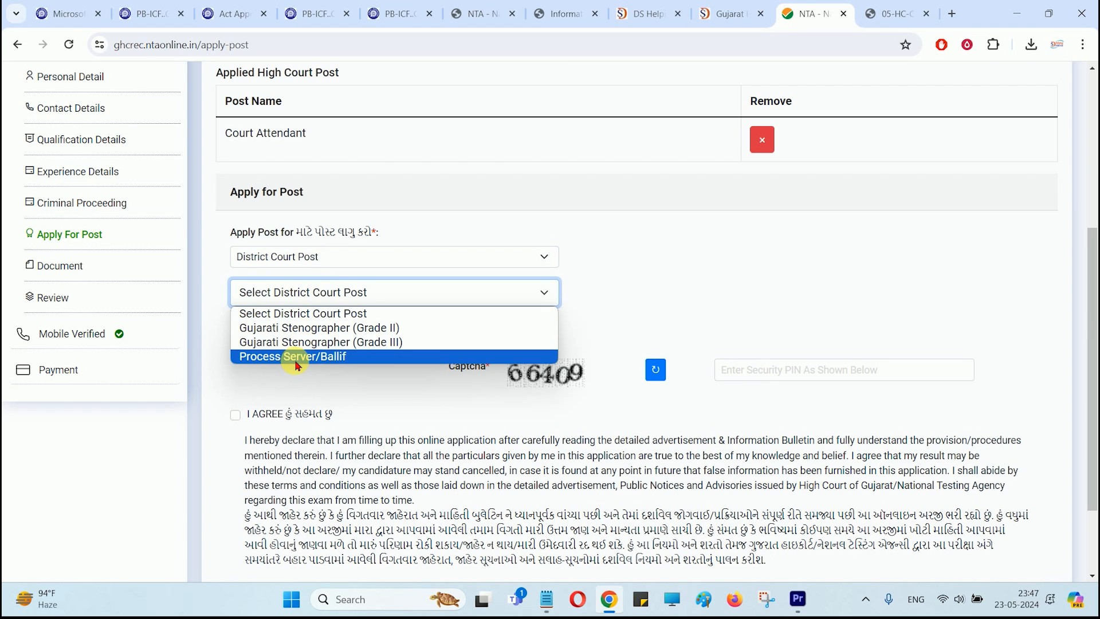
click(296, 356)
Step: Answer No to the 55% Marks question and dismiss the Not Eligible message
scroll(435, 344, down, 3)
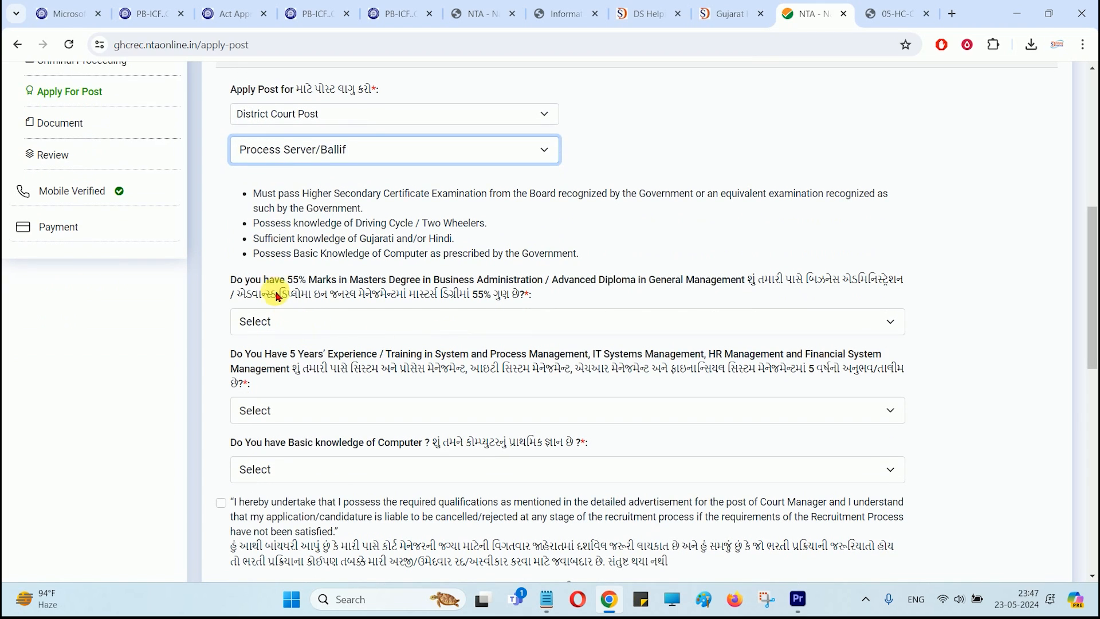
drag(294, 276, 400, 278)
drag(469, 278, 585, 278)
click(495, 343)
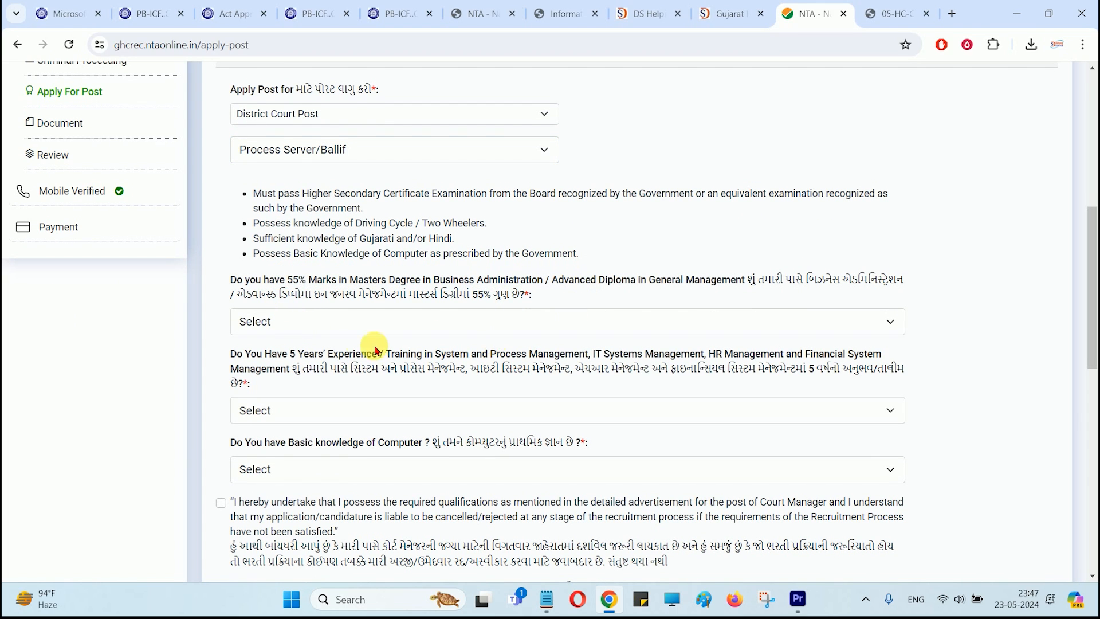
click(327, 324)
click(255, 371)
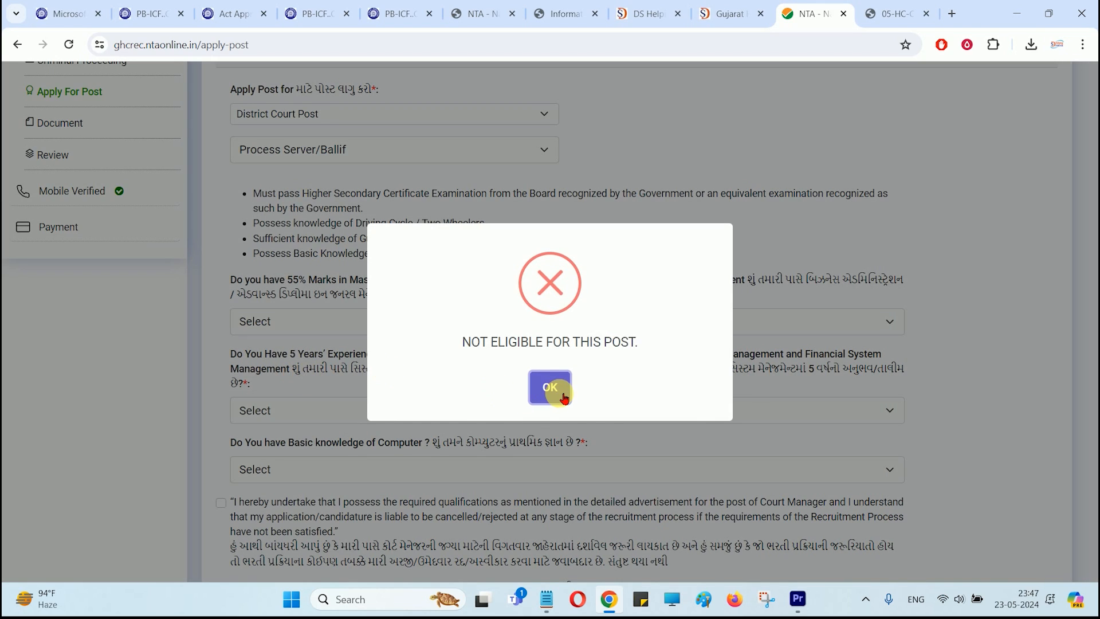
click(546, 384)
drag(264, 280, 527, 280)
click(527, 279)
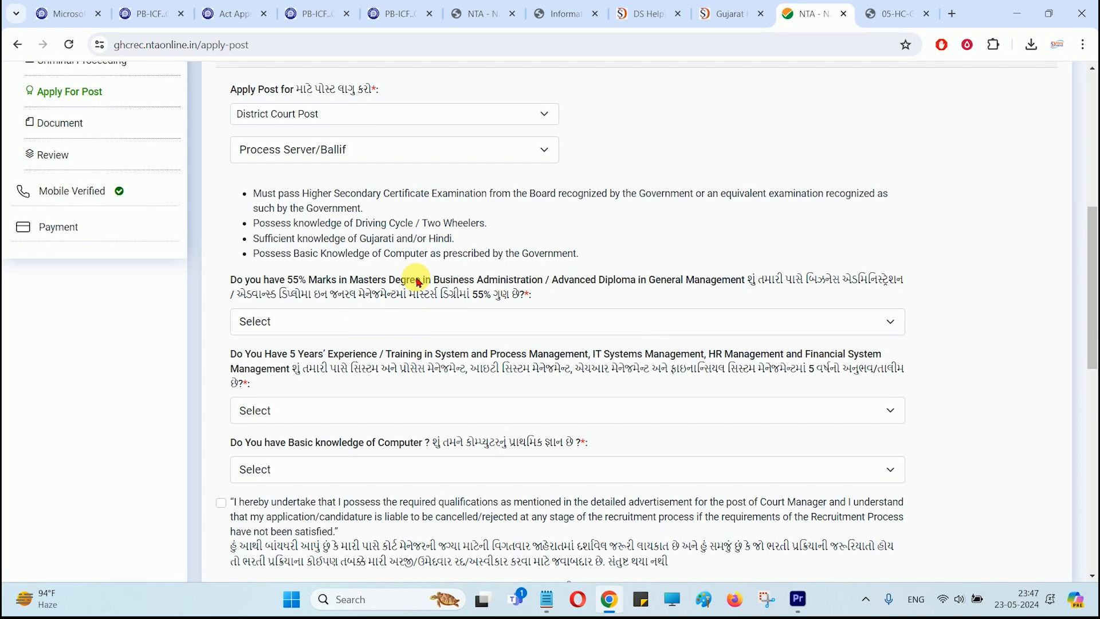
scroll(429, 295, down, 2)
scroll(429, 301, down, 3)
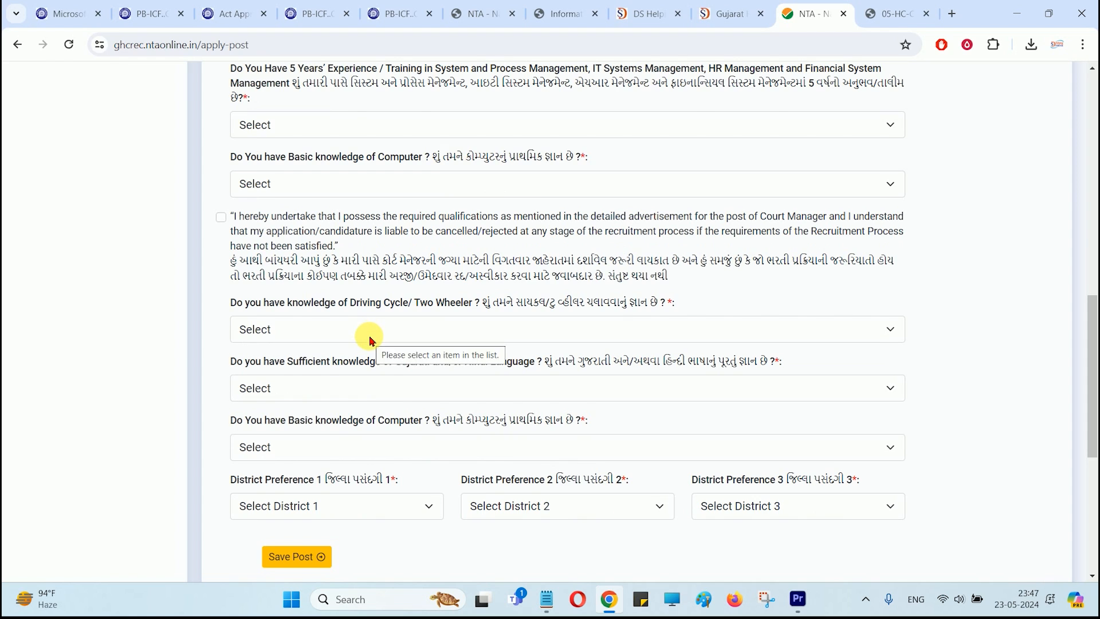
scroll(363, 336, up, 6)
click(382, 221)
click(381, 218)
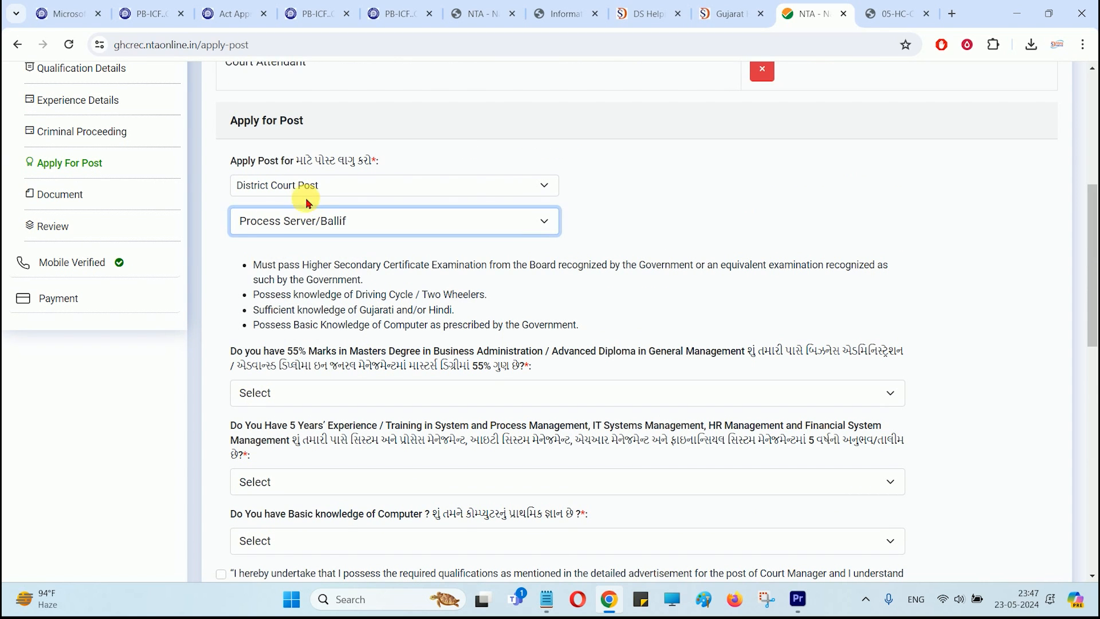
Step: Choose Driver as the post under the High Court Post category
click(306, 192)
click(306, 228)
click(287, 218)
click(276, 289)
scroll(331, 252, down, 5)
scroll(323, 229, up, 3)
Step: Answer Yes to clear vision and No to colour blindness, and choose an LMV licence
click(335, 287)
click(289, 315)
click(602, 283)
click(597, 313)
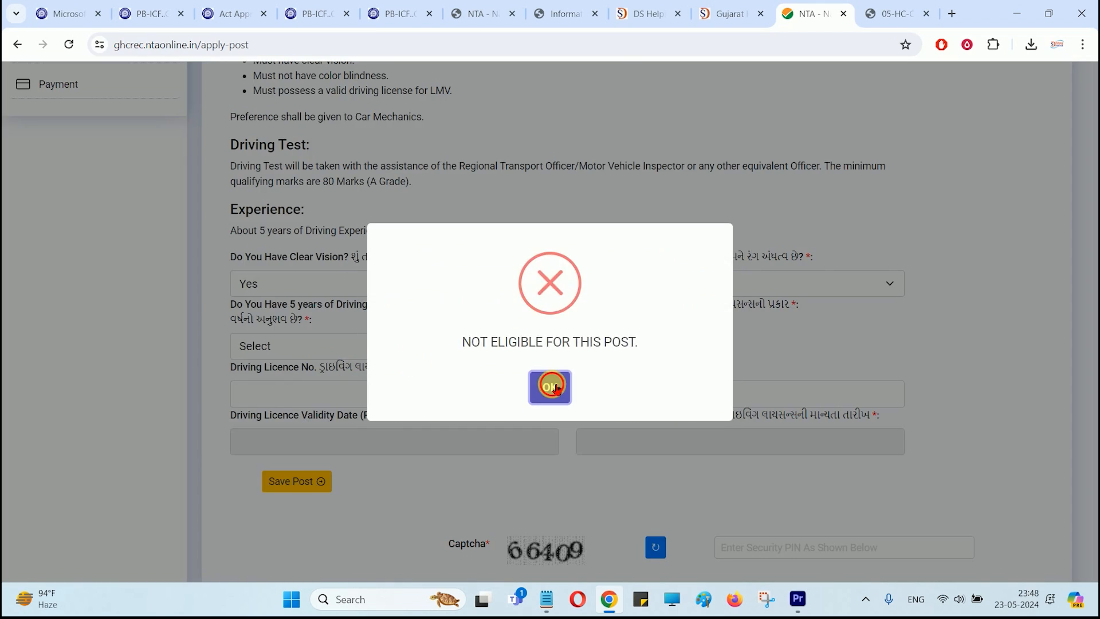
click(673, 284)
click(585, 332)
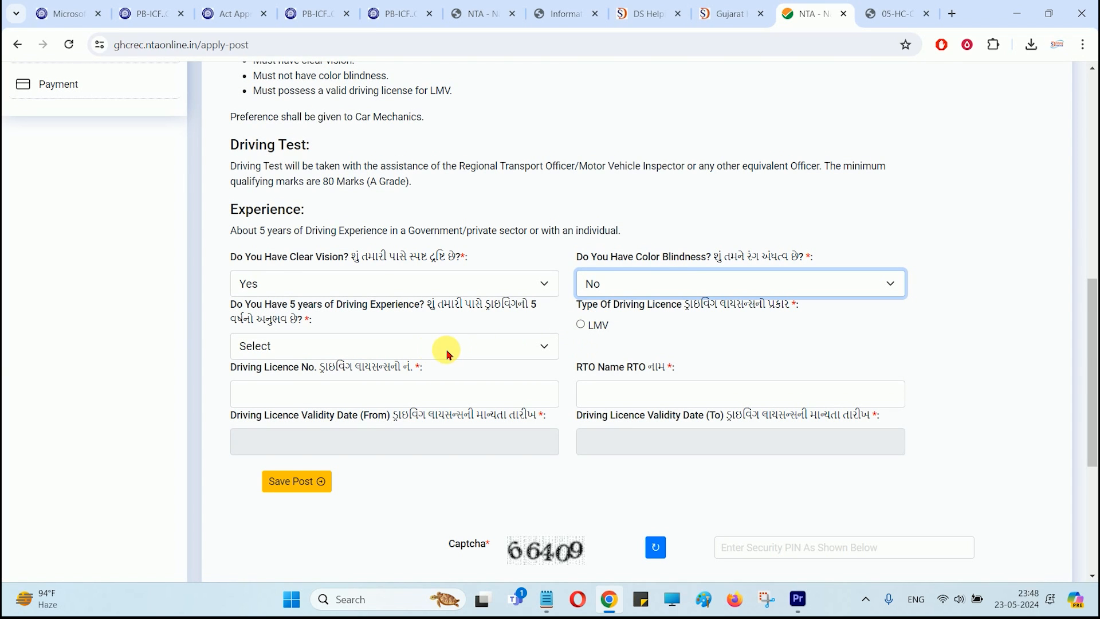
click(598, 327)
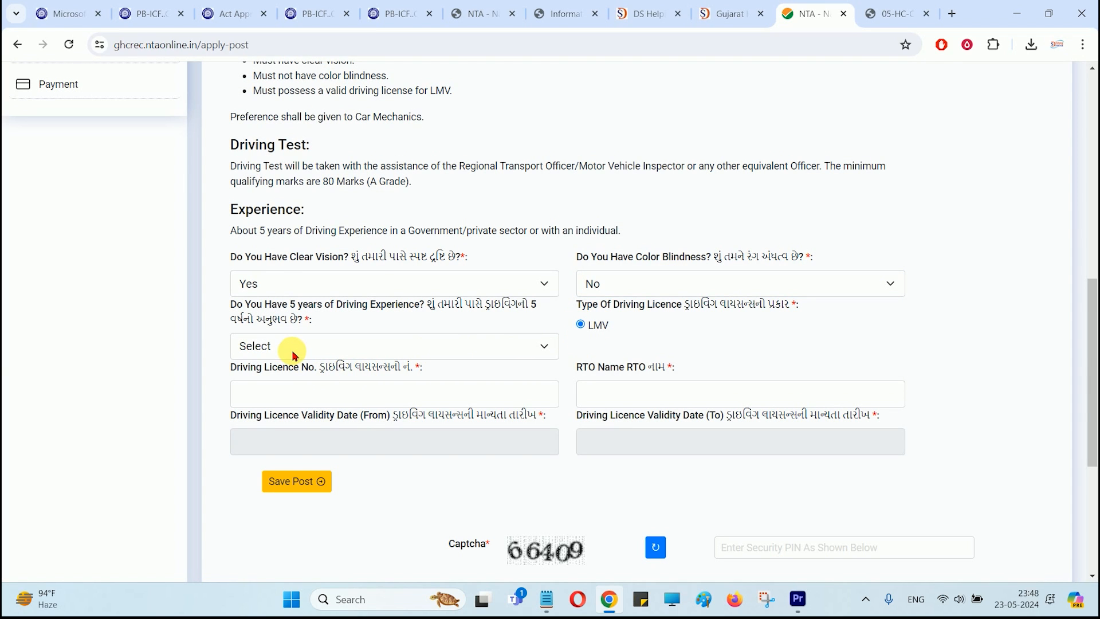
Step: Answer Yes to five years' driving experience and save the Driver post
click(338, 346)
click(280, 397)
click(547, 387)
click(301, 346)
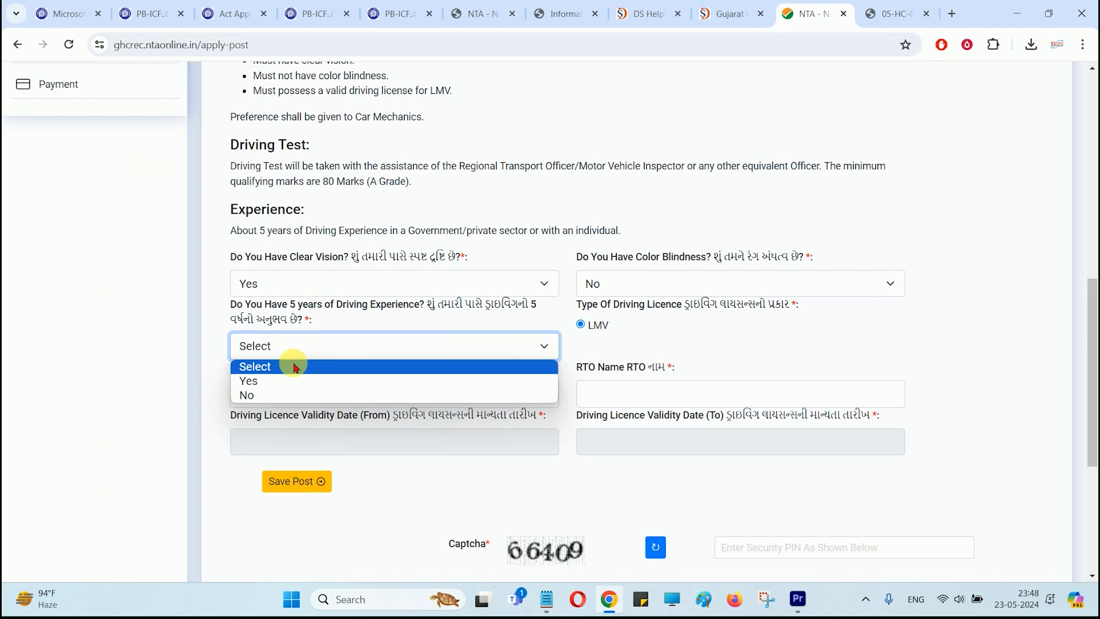
click(273, 386)
click(302, 396)
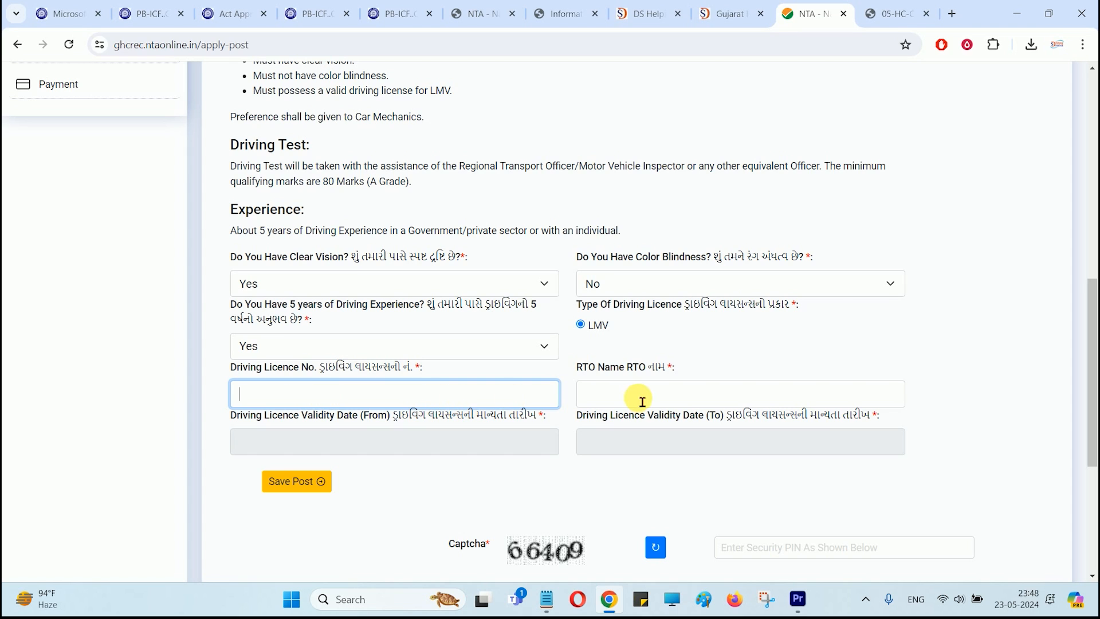
click(304, 481)
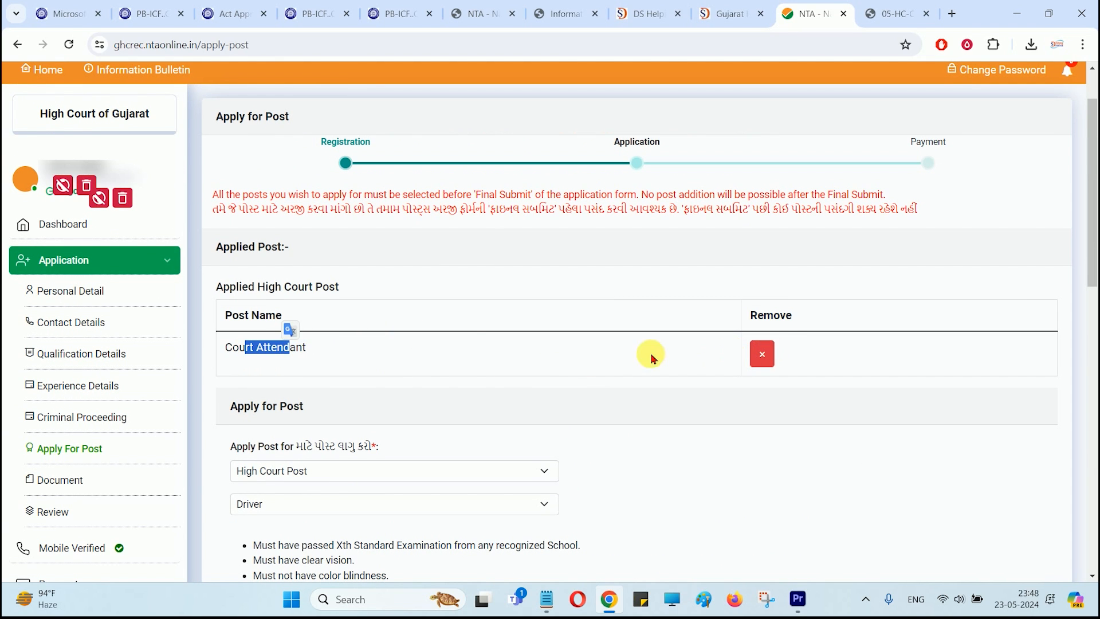
Step: Tick the I AGREE declaration and save with Save & Next
scroll(643, 364, down, 1)
scroll(643, 364, down, 2)
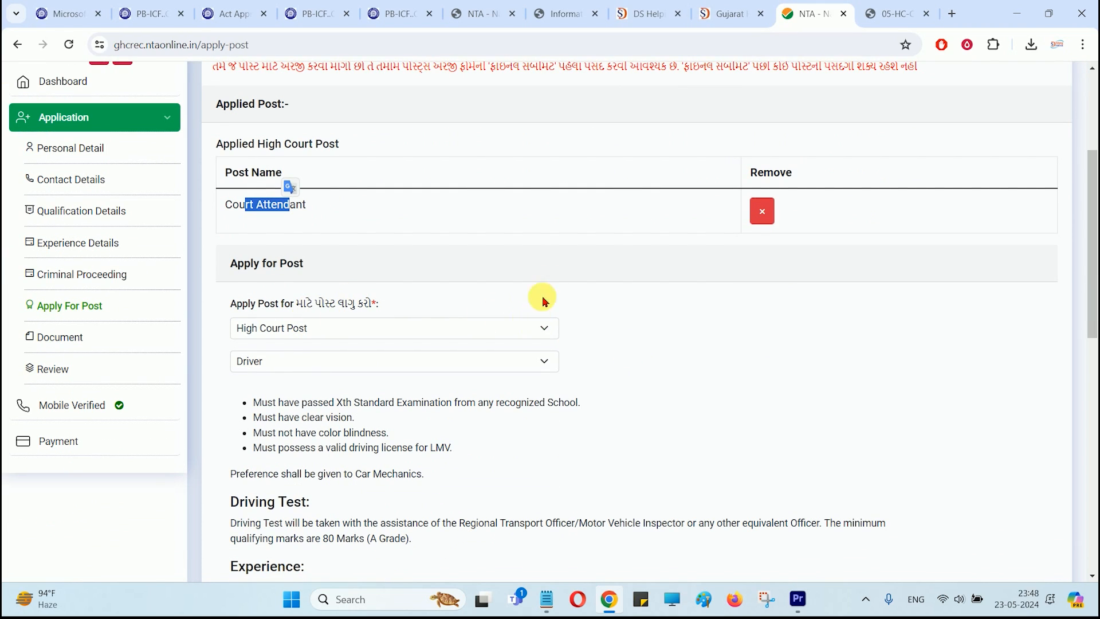
scroll(613, 296, down, 8)
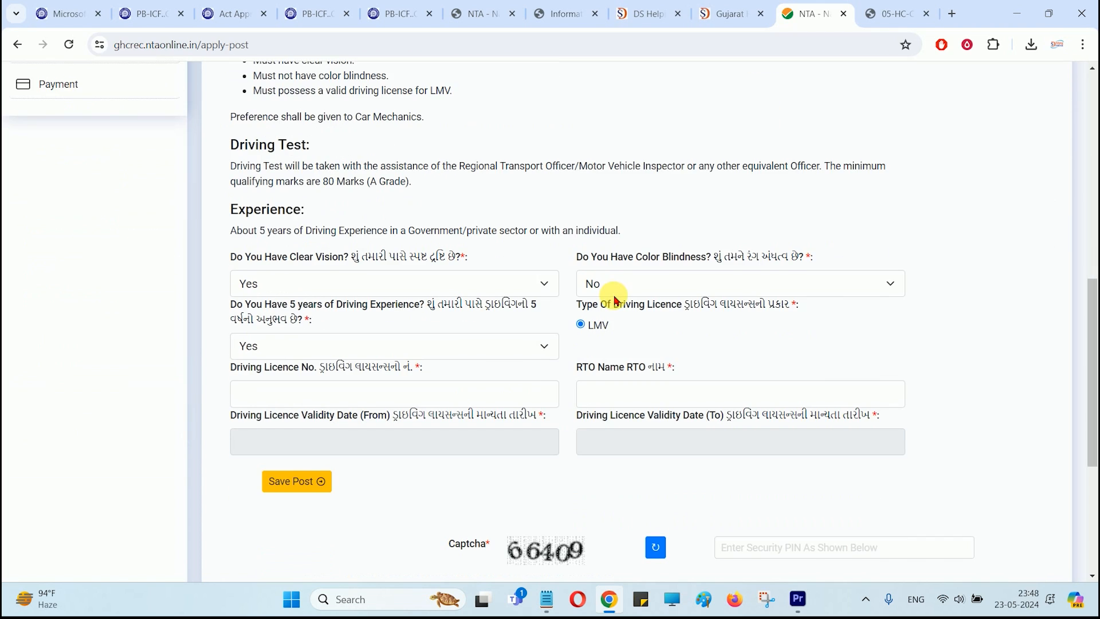
scroll(777, 346, down, 1)
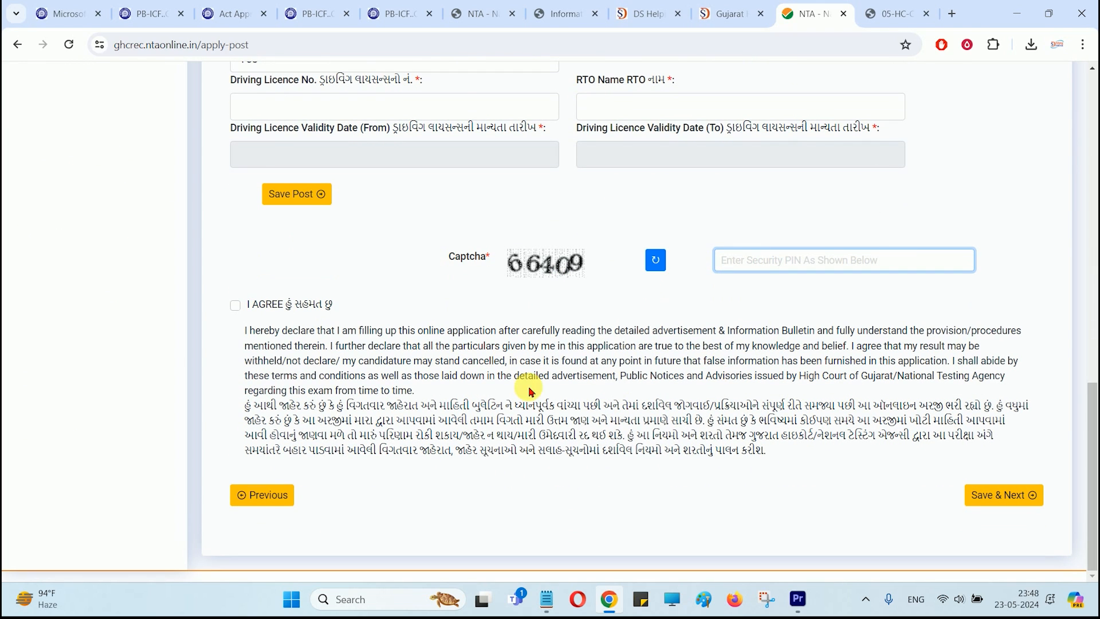
click(236, 305)
click(1013, 494)
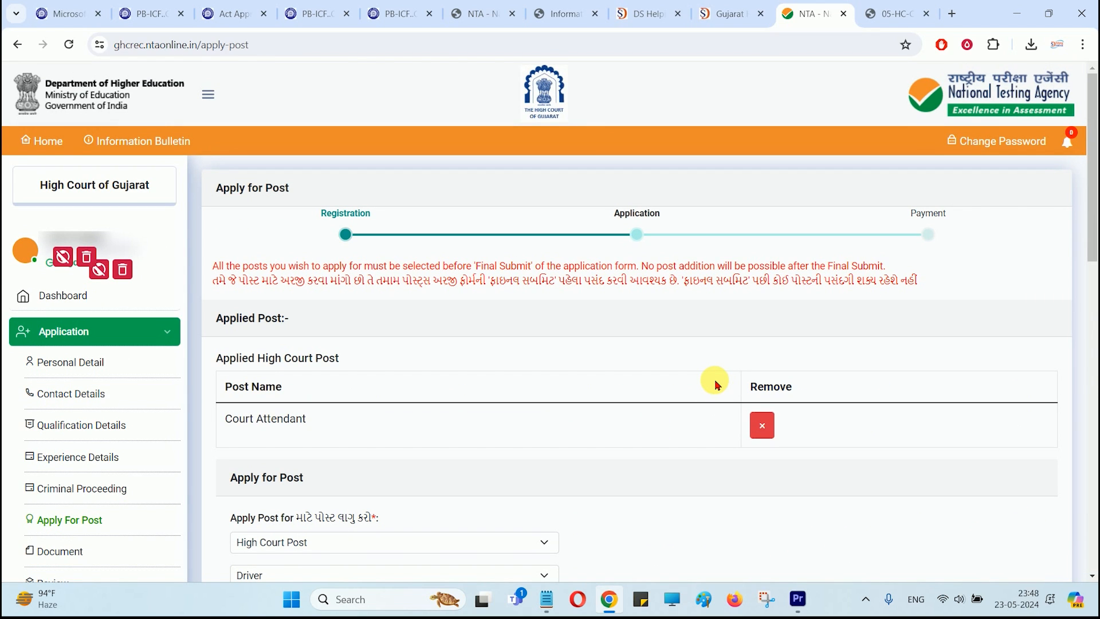
Step: Select District Court Post with Gujarati Stenographer (Grade II) and start entering the captcha
scroll(715, 382, down, 4)
click(278, 327)
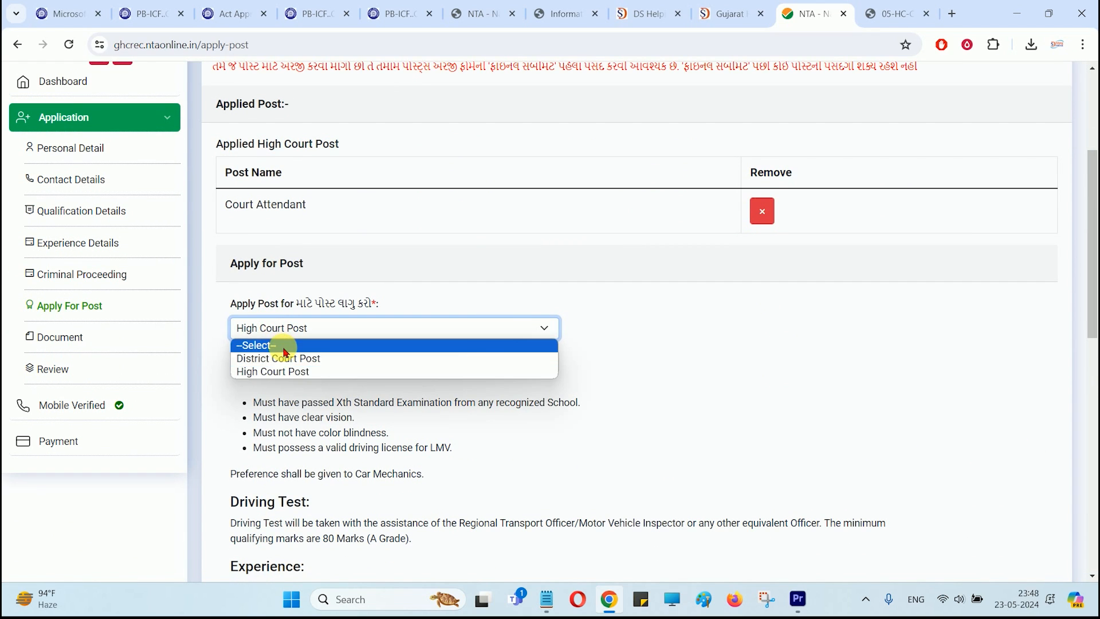
click(283, 359)
click(290, 363)
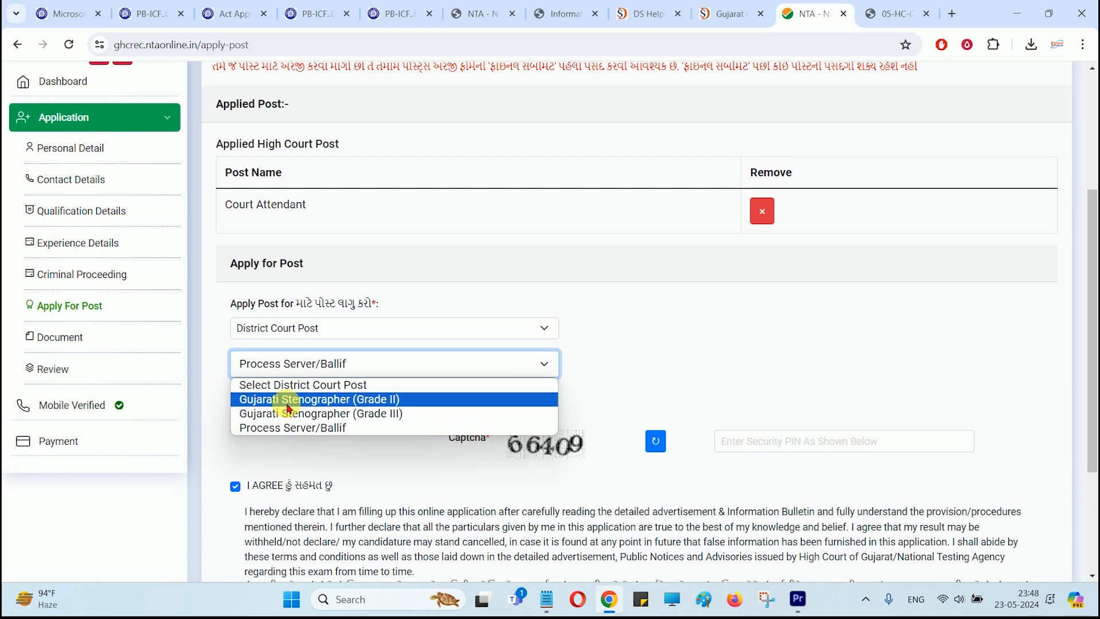
click(292, 411)
scroll(324, 399, down, 3)
click(740, 262)
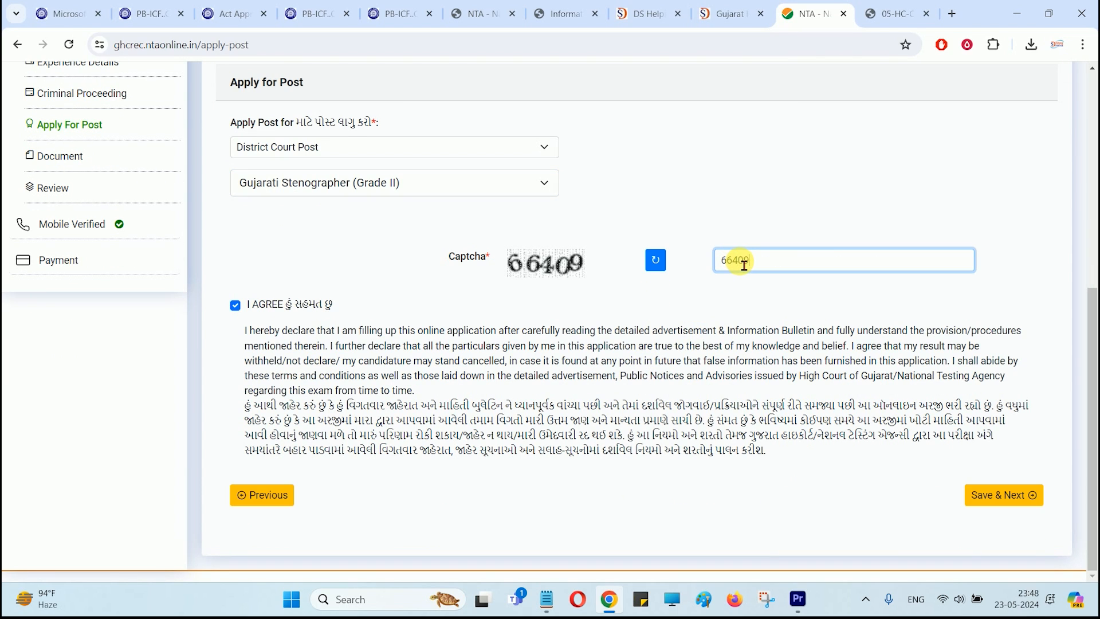
Step: Change the post to Gujarati Stenographer (Grade III) and save with Save & Next
scroll(716, 420, up, 5)
scroll(754, 381, down, 4)
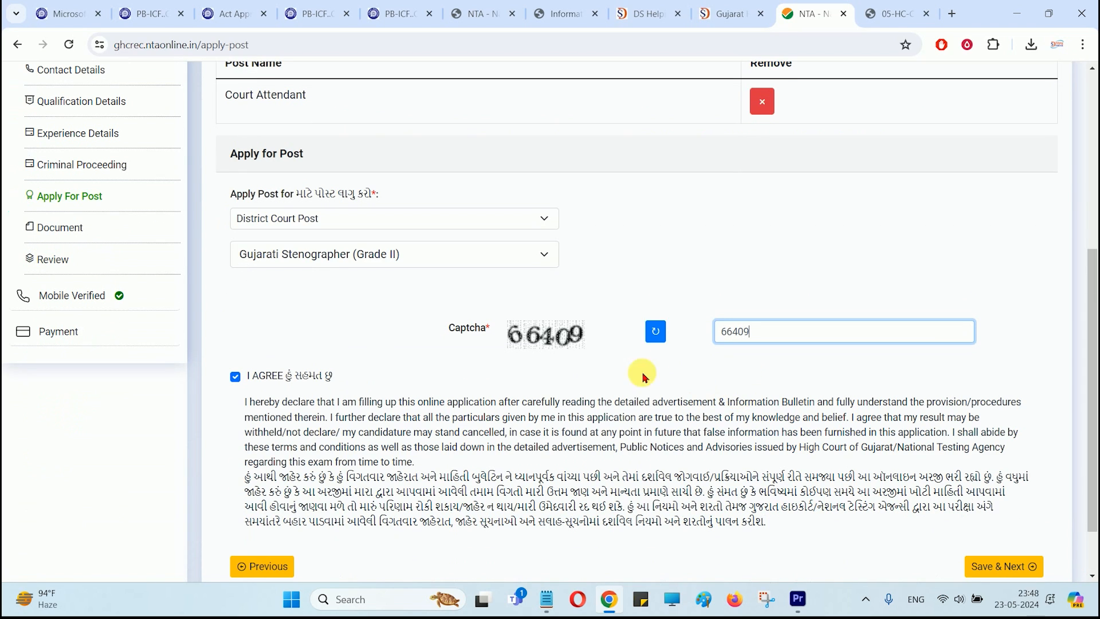
click(307, 252)
click(323, 301)
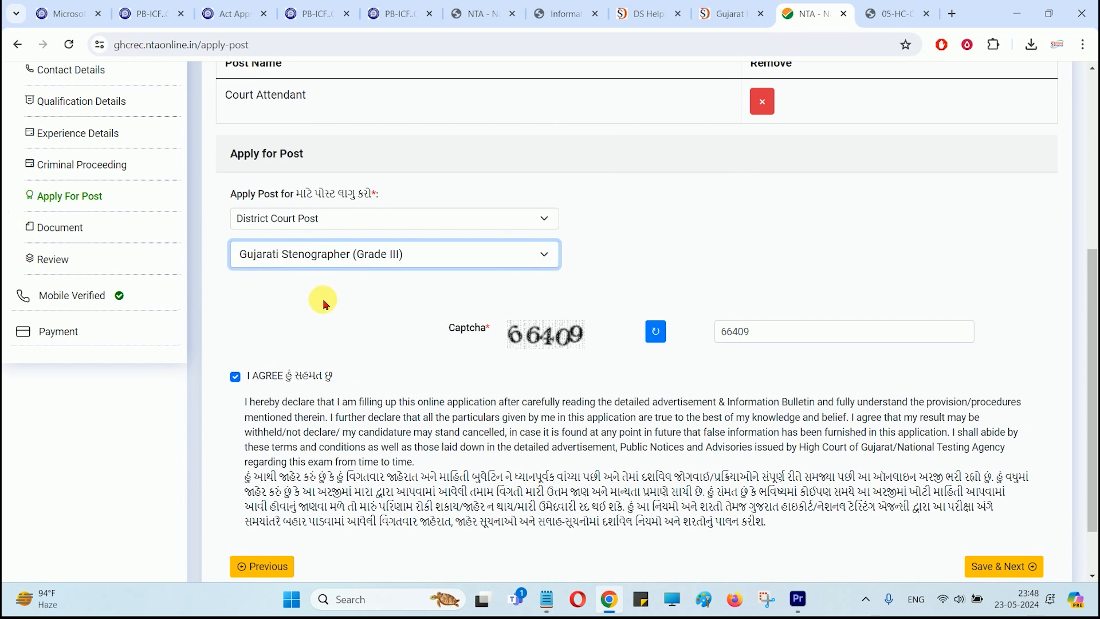
click(362, 308)
scroll(802, 401, down, 1)
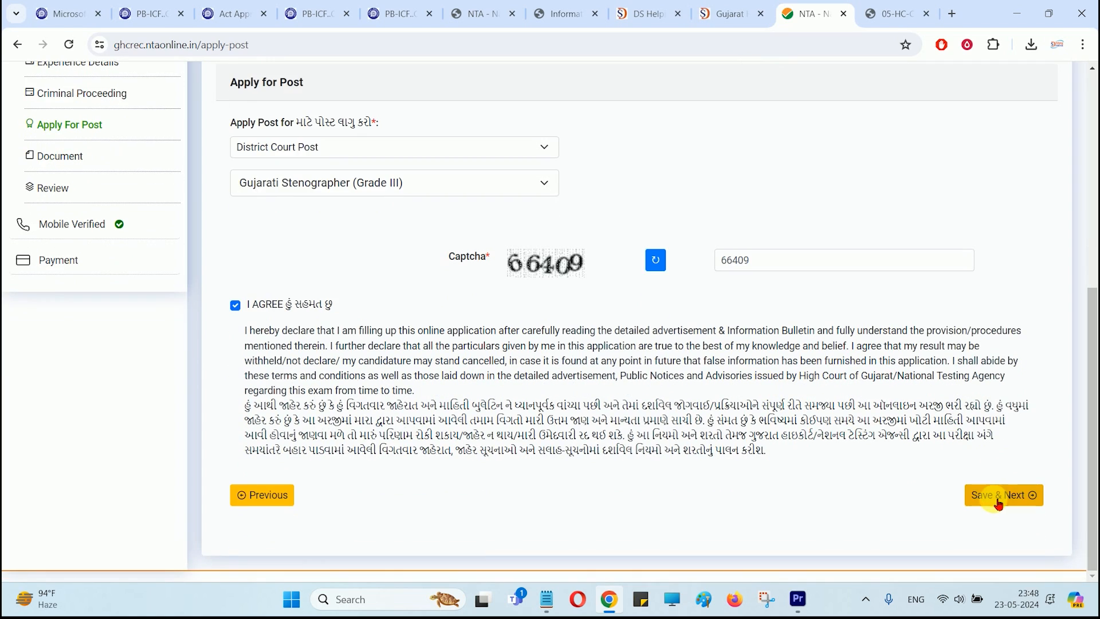
click(998, 503)
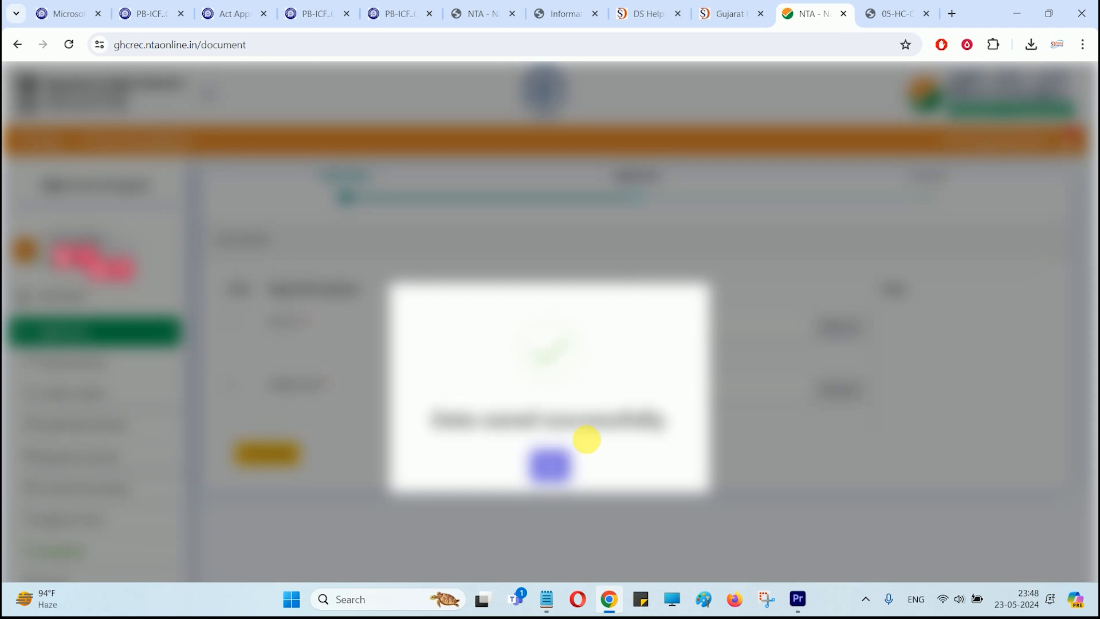
Step: Dismiss the data-saved confirmation and check the PHOTO and SIGNATURE size limits
click(562, 458)
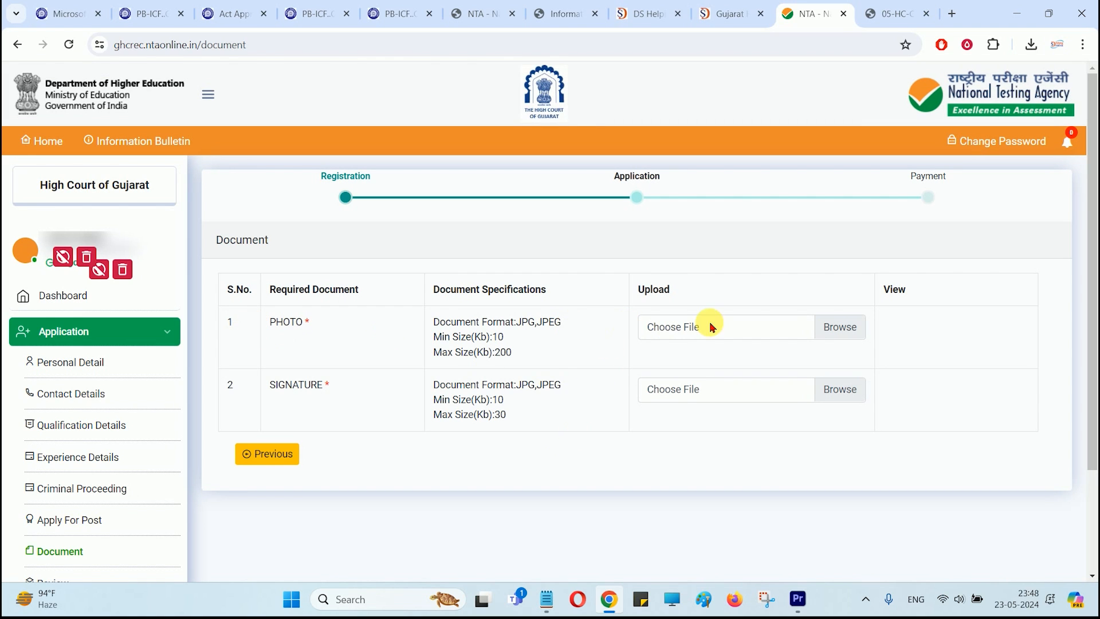
drag(492, 337, 517, 359)
click(518, 359)
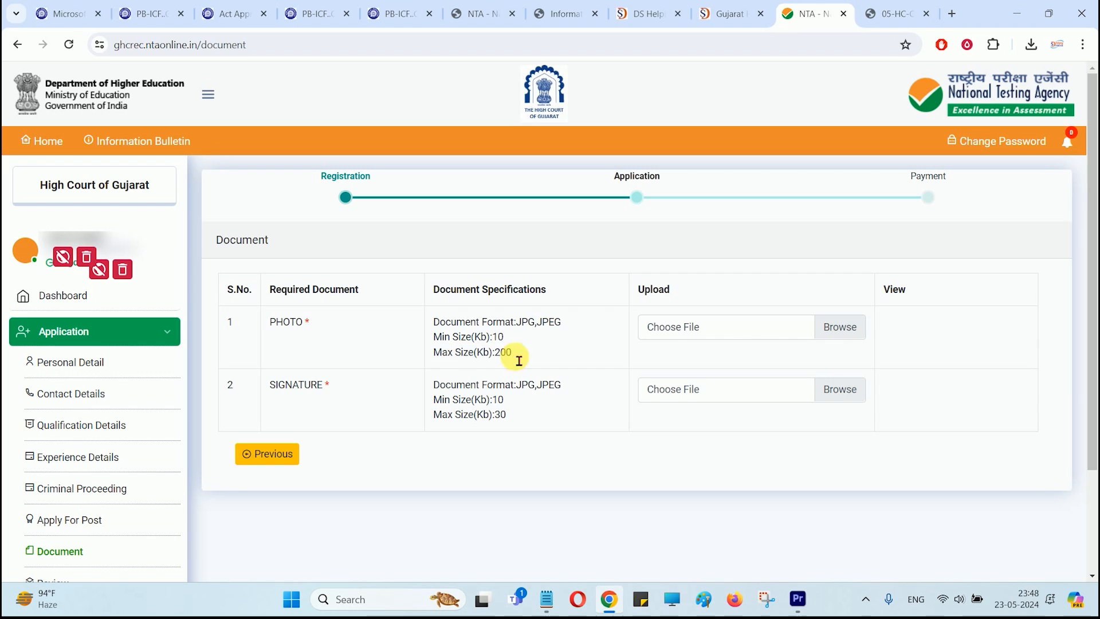
drag(499, 401, 504, 418)
click(504, 417)
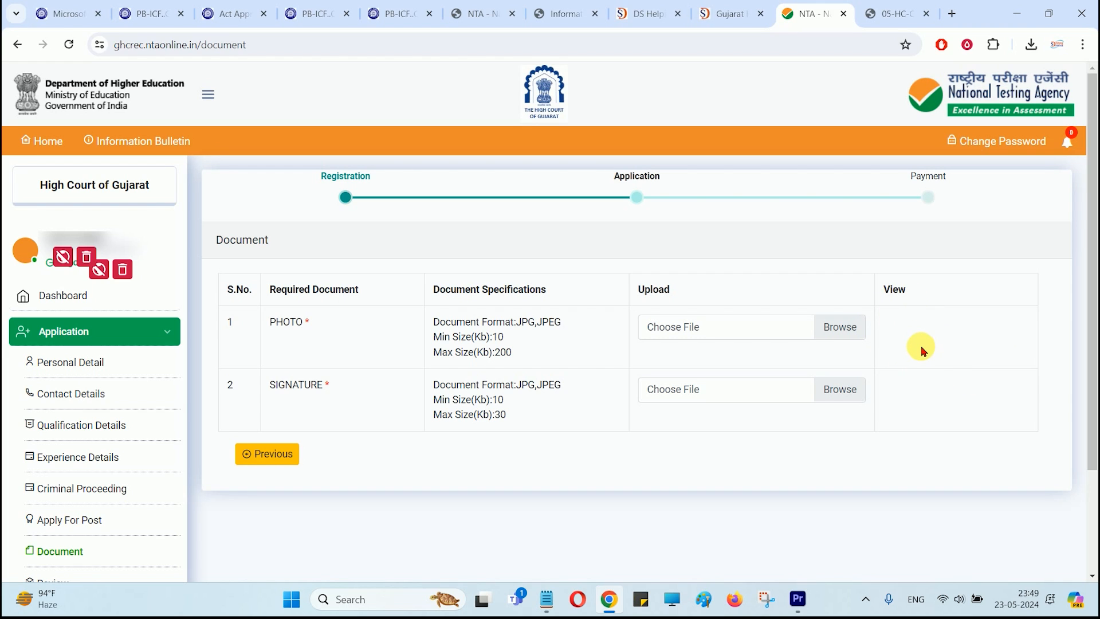
scroll(922, 351, down, 3)
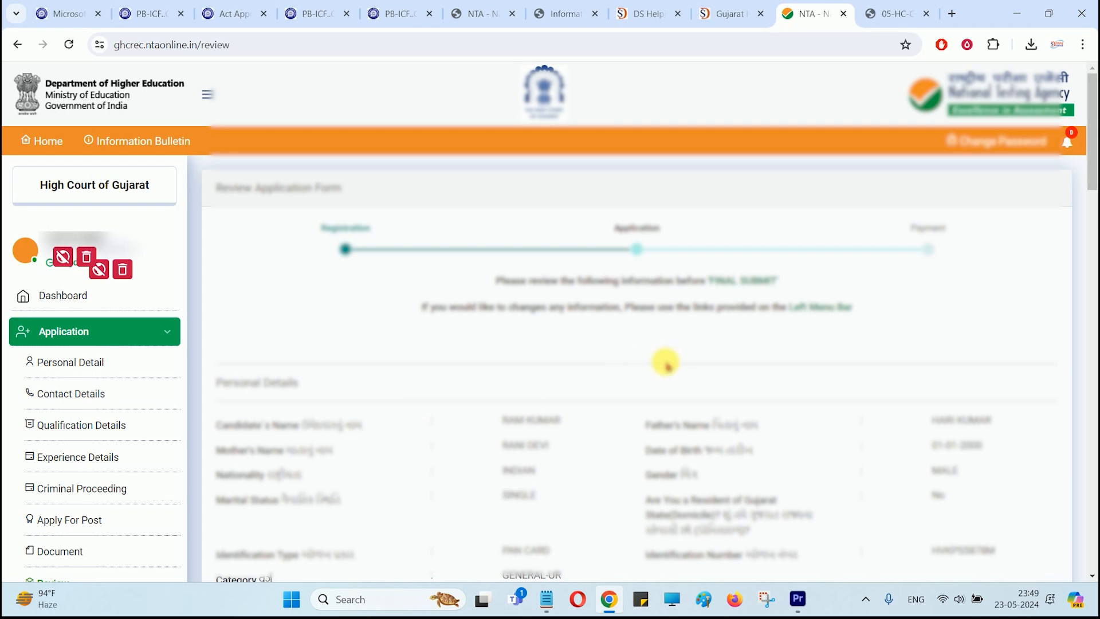
Step: Final-submit the application after ticking Address, Center city and I Agree in the checklist
scroll(779, 315, down, 15)
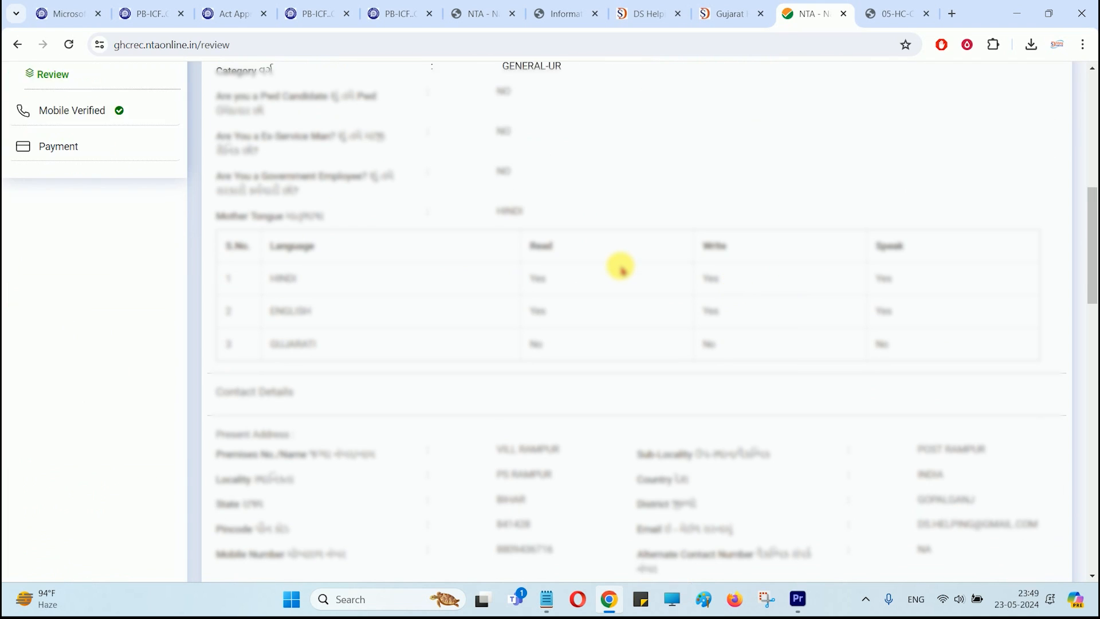
scroll(620, 269, down, 10)
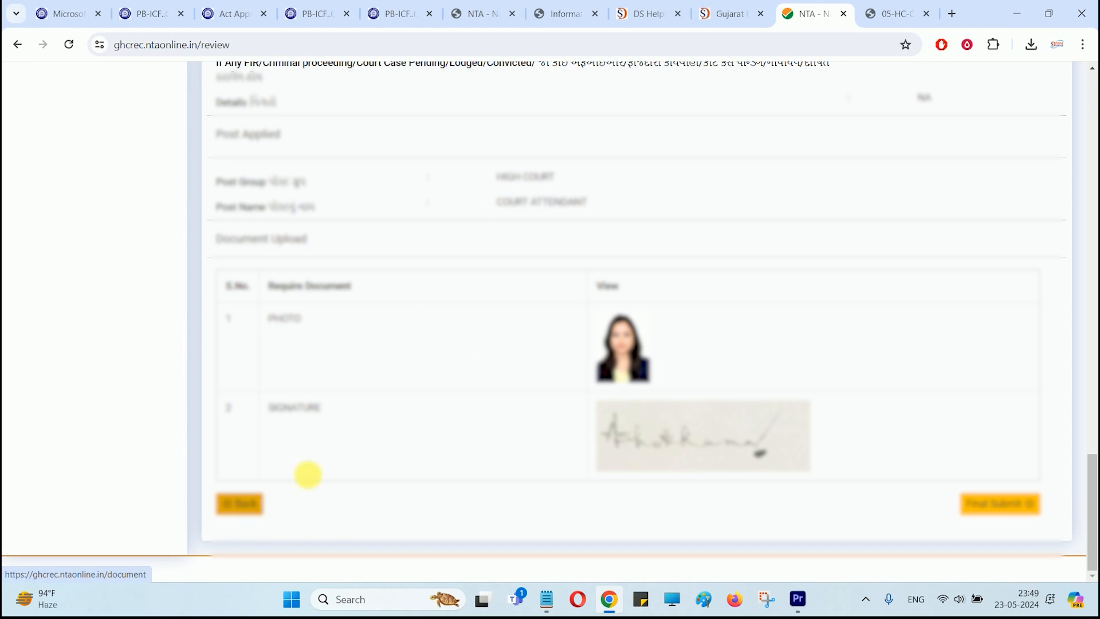
click(1002, 512)
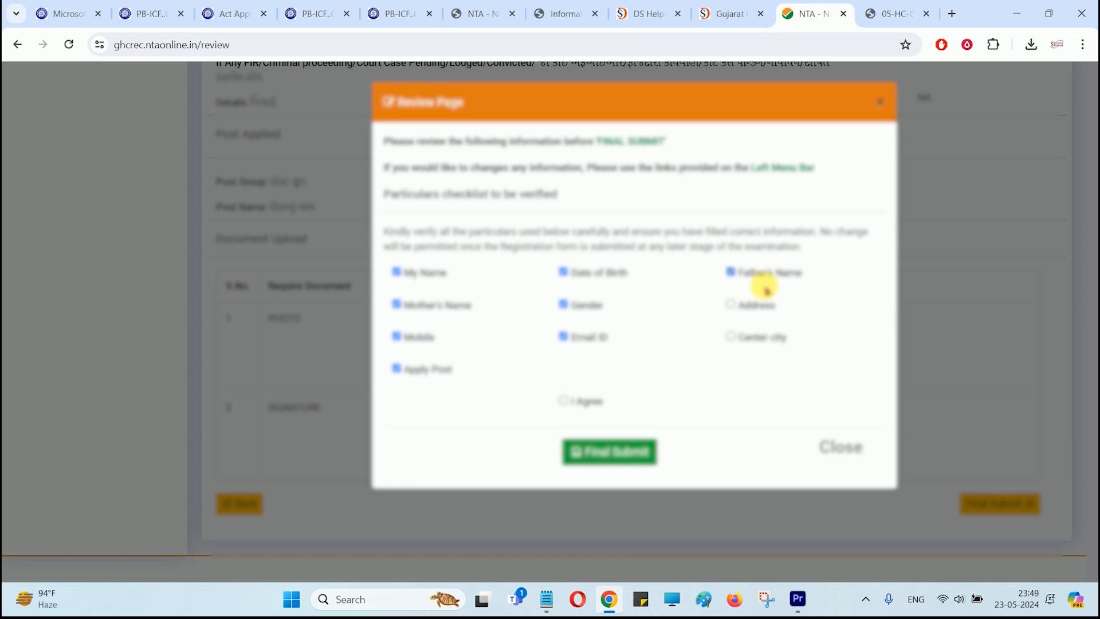
click(752, 308)
click(753, 333)
click(581, 396)
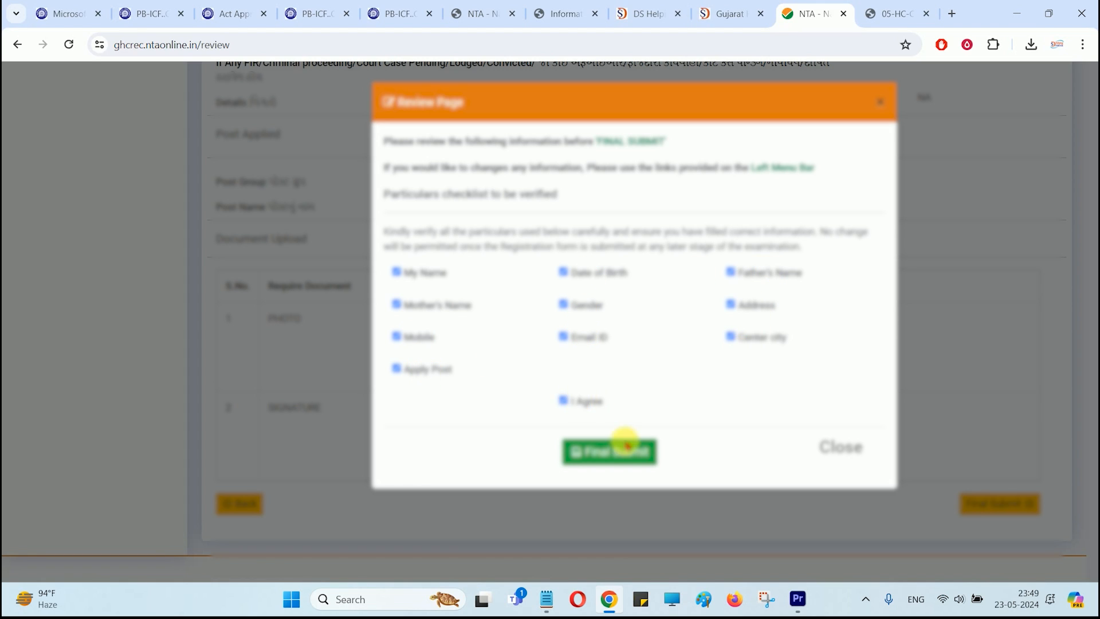
click(616, 454)
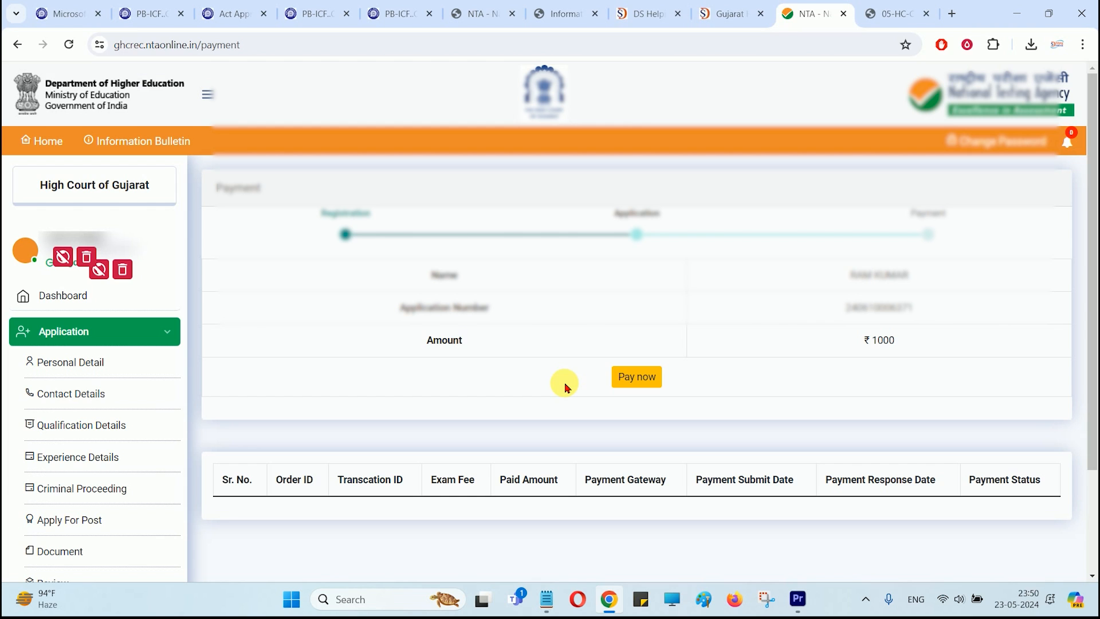
Step: Choose Pay now to pay the ₹1000 application fee
click(646, 389)
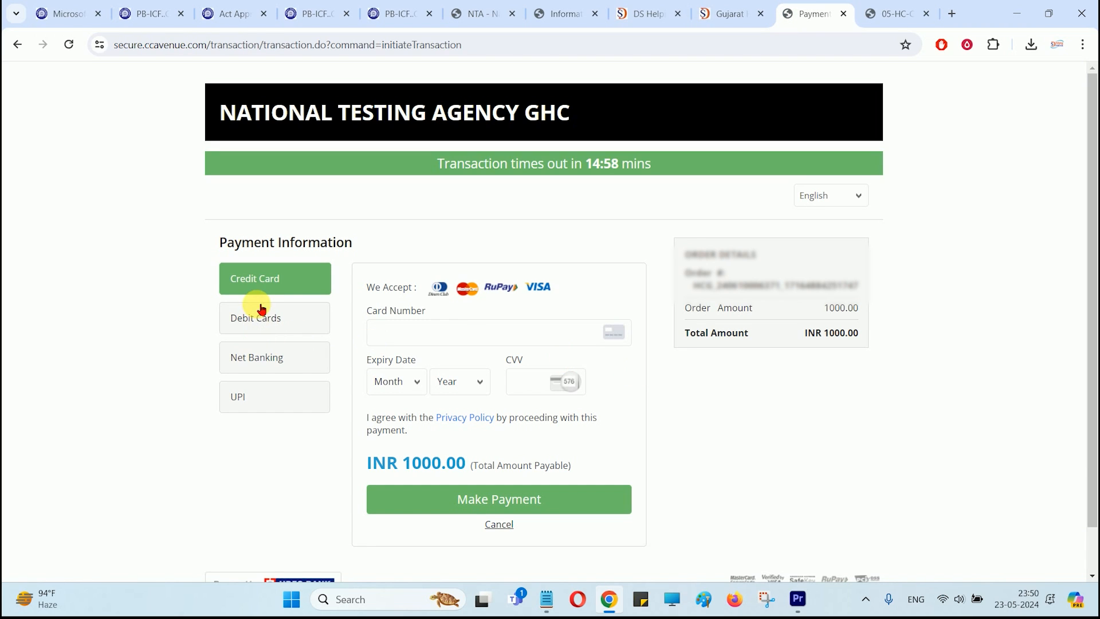
Step: Compare the Debit Card, Net Banking and UPI options, then return to the recruitment login tab
click(291, 321)
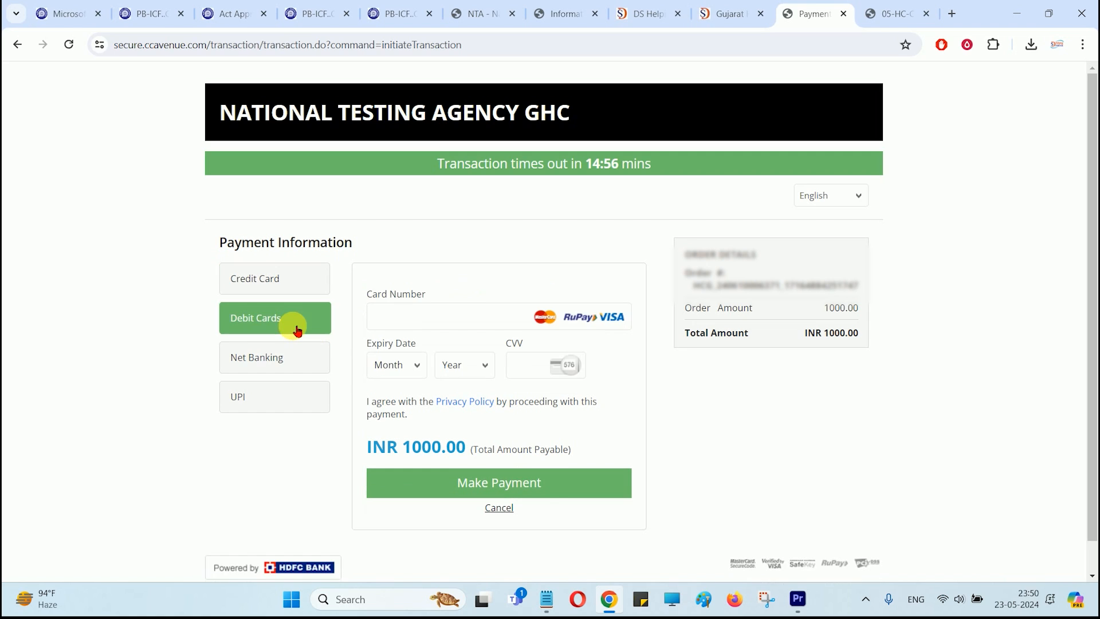
click(280, 364)
click(265, 398)
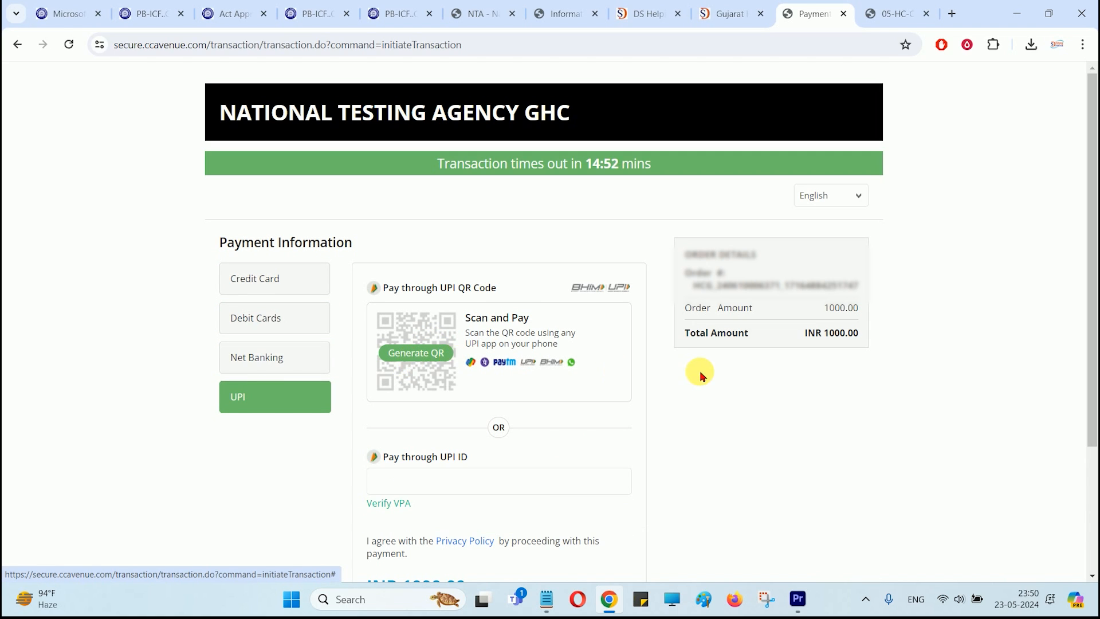
click(274, 368)
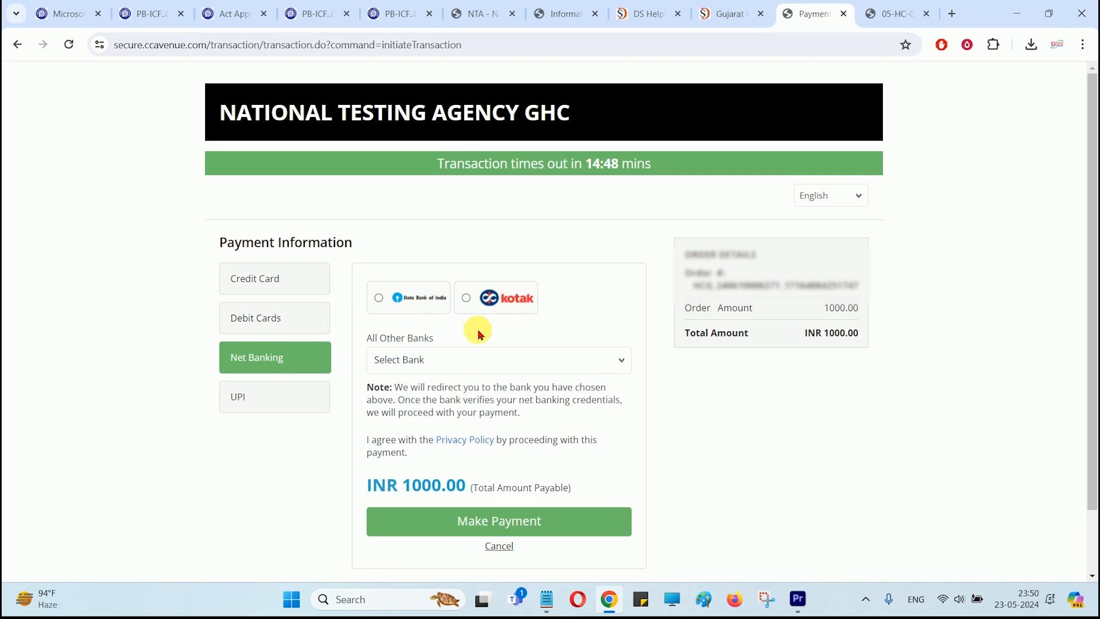
click(265, 319)
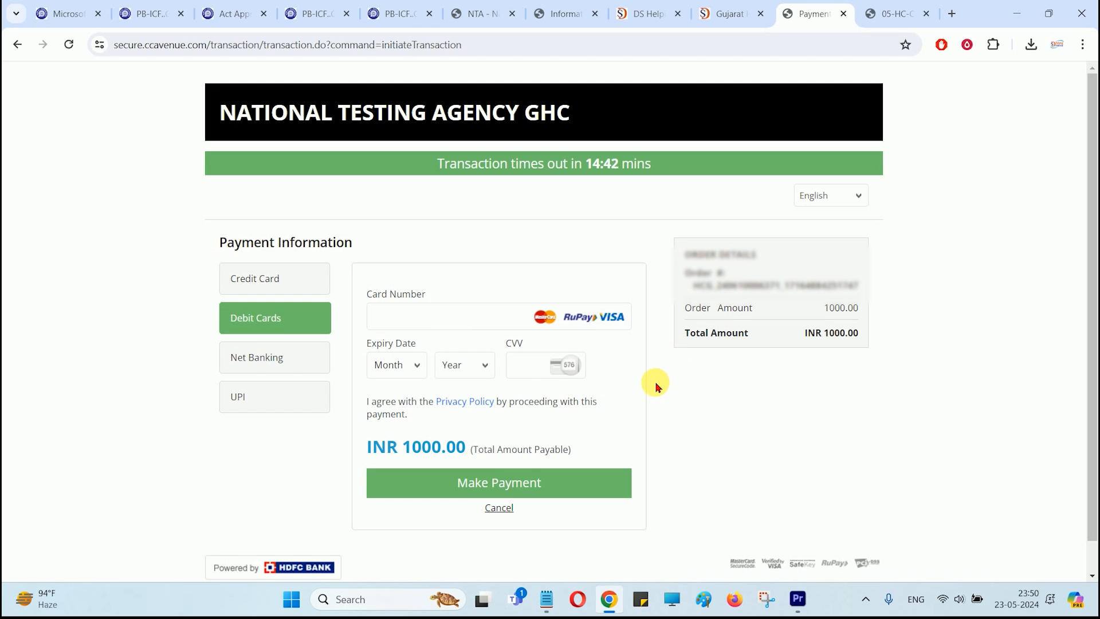
click(480, 16)
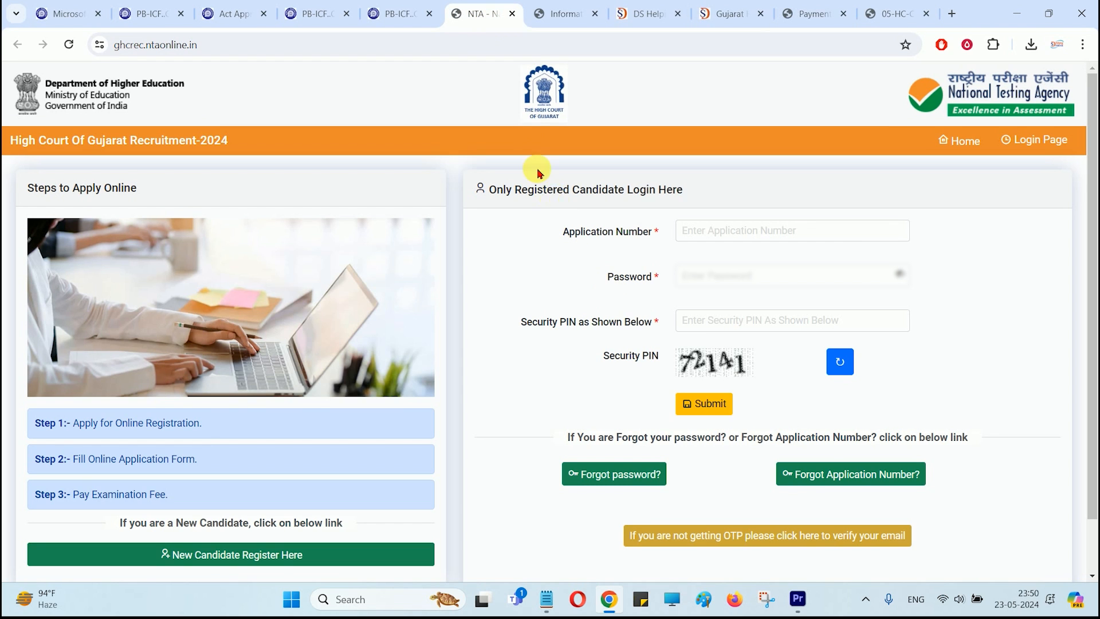